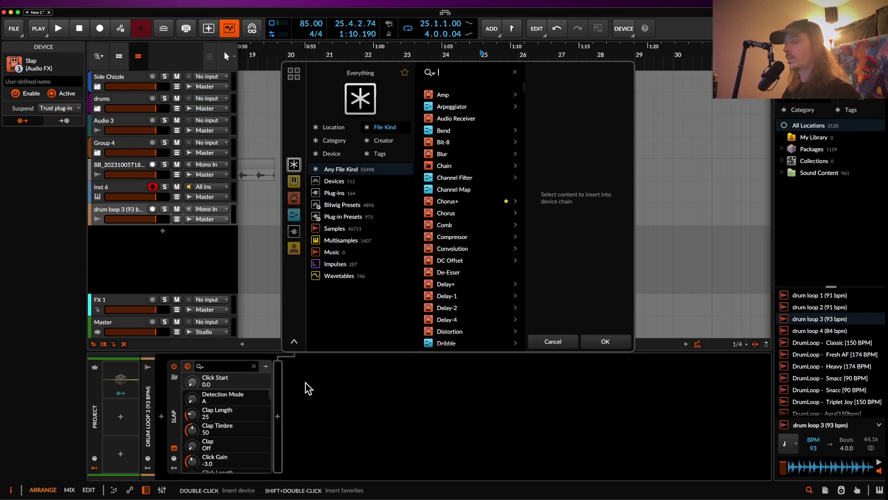
- Insert the KNOCK plug-in after Slap on the drum loop 3 track and move its window clear of Slap
text(KNOCK)
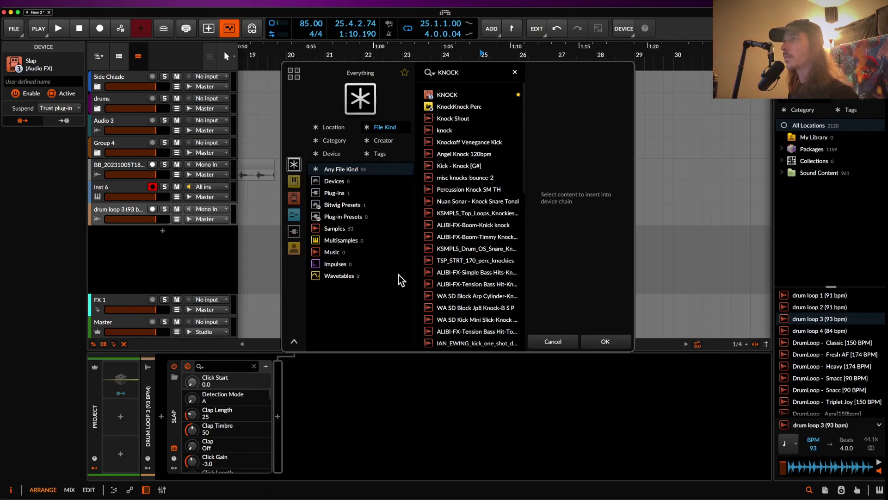
click(458, 92)
click(605, 341)
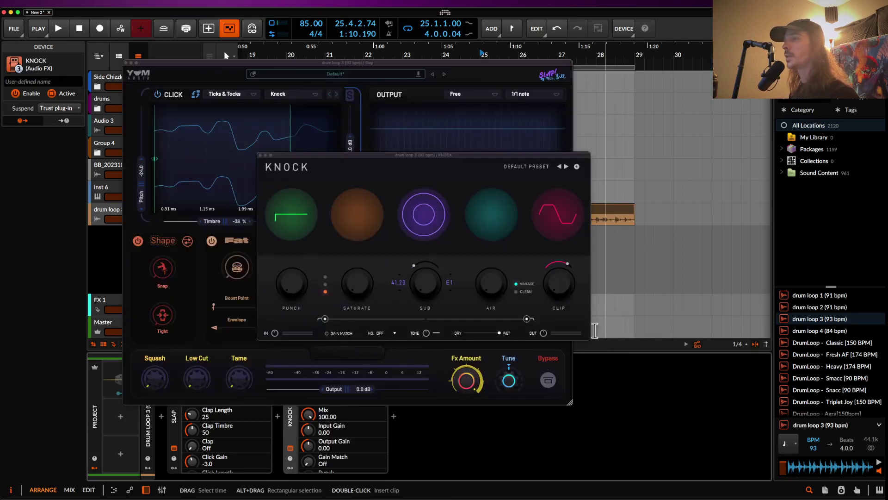
drag(360, 179, 629, 84)
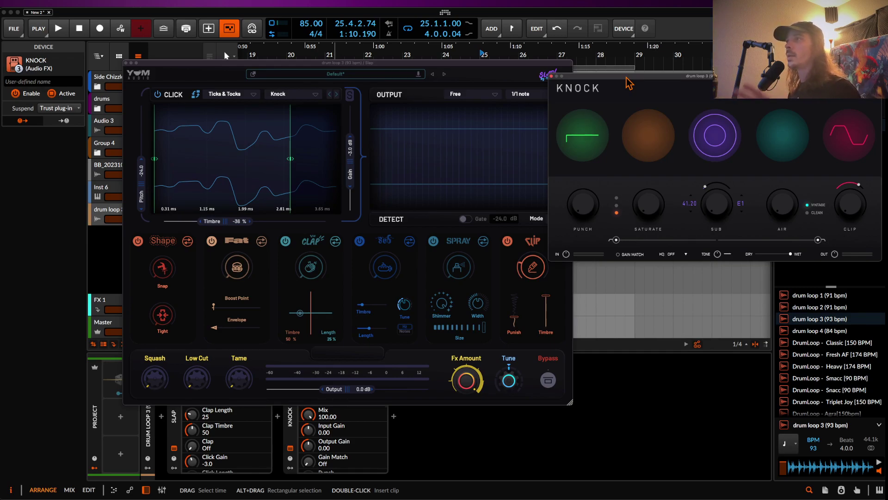
- Close both plug-in windows and switch off the Slap and KNOCK devices
click(551, 76)
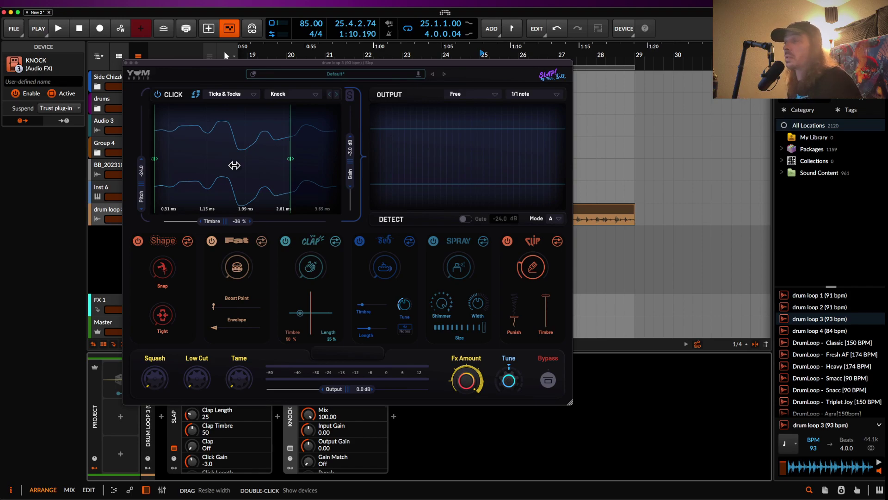
click(125, 62)
click(174, 366)
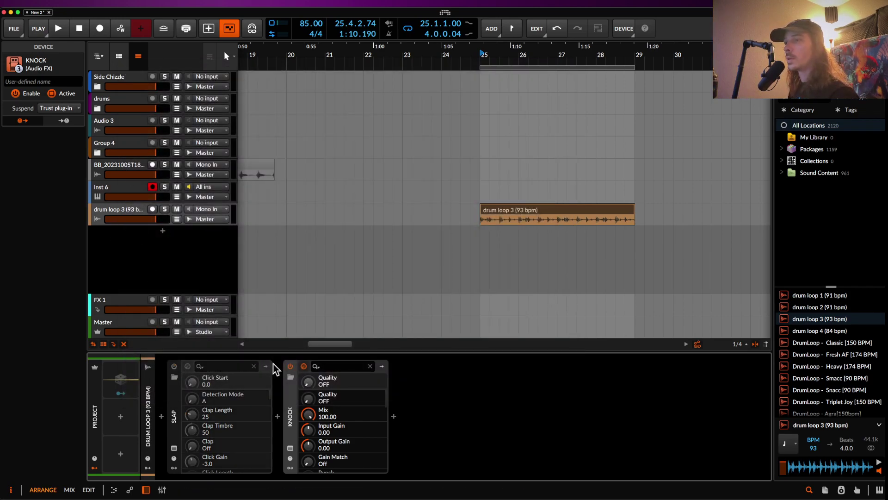
click(290, 366)
- Play the drum loop 3 clip without any effects, and stop playback
click(497, 211)
key(space)
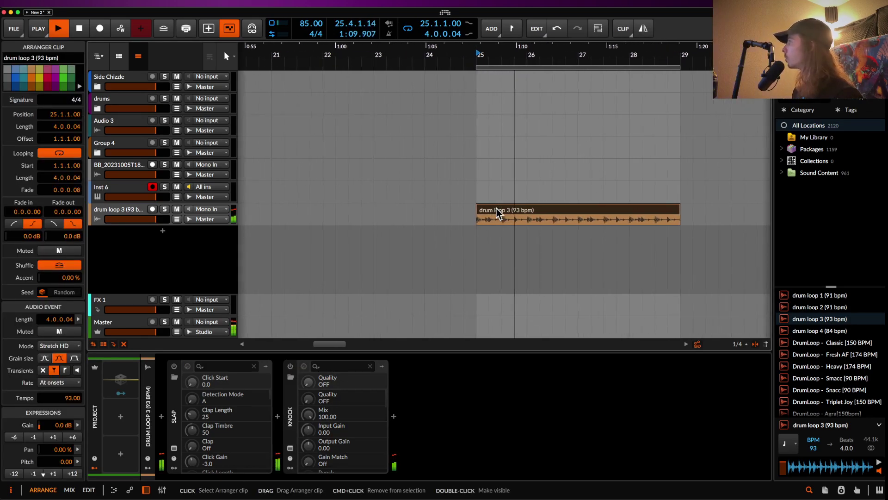
scroll(496, 213, up, 3)
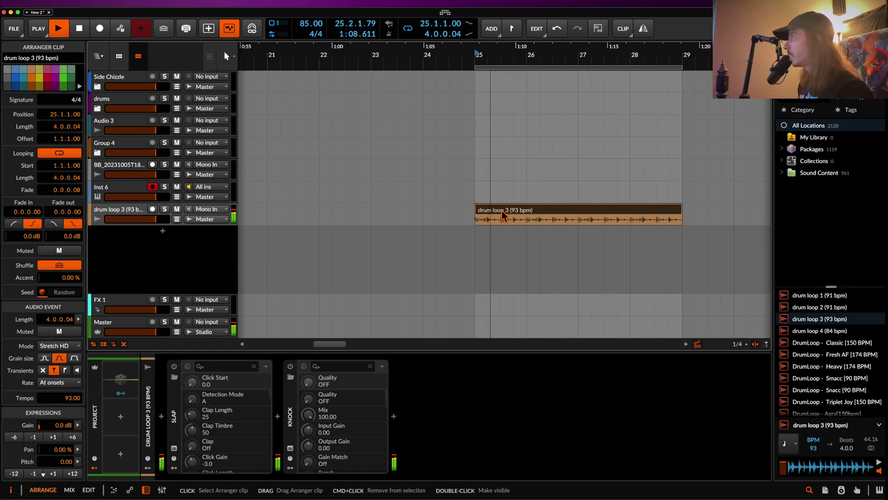
key(space)
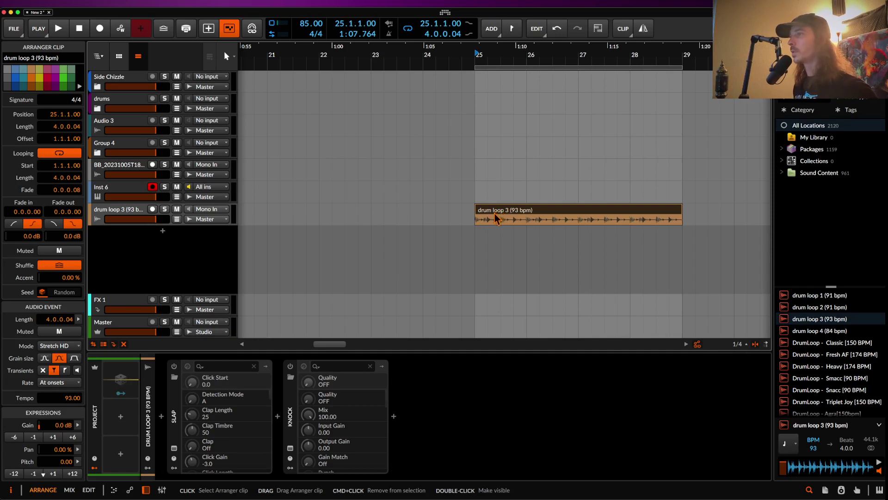
scroll(508, 211, down, 3)
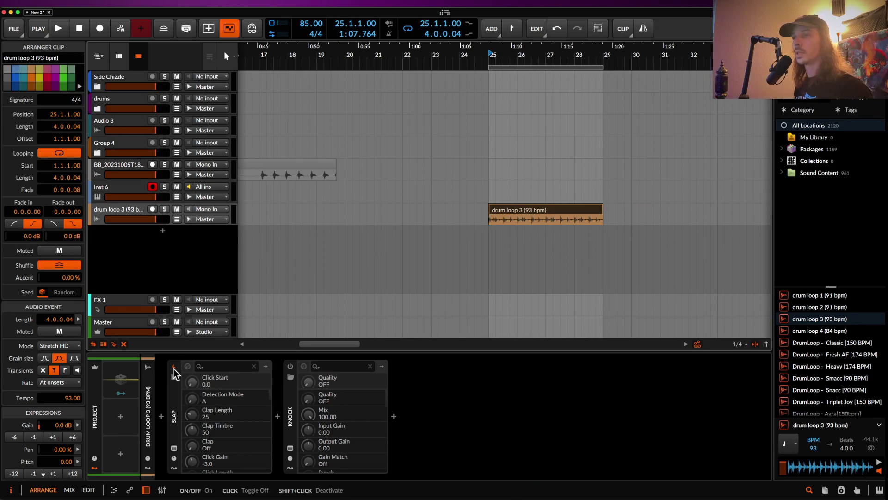
- Switch Slap back on and open its window beside the drum loop clip, viewing the available click categories
click(174, 448)
drag(363, 228, 248, 40)
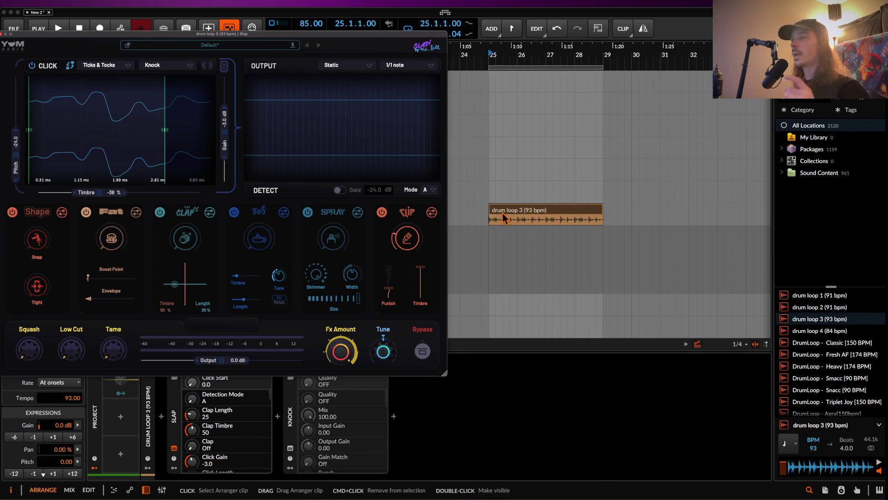
click(102, 66)
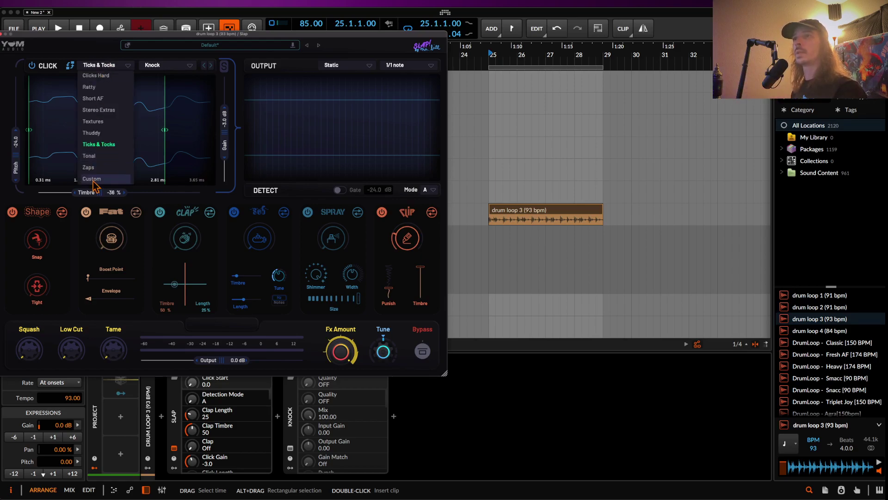
click(69, 113)
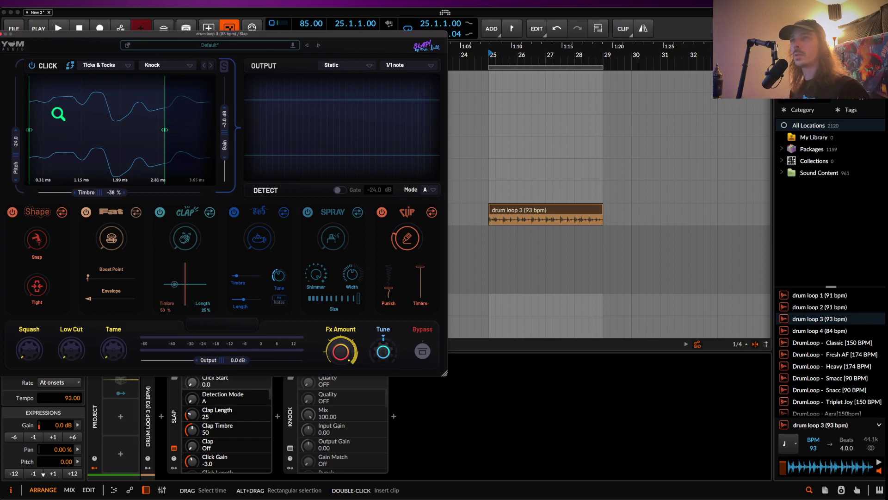
mouse_move(20, 147)
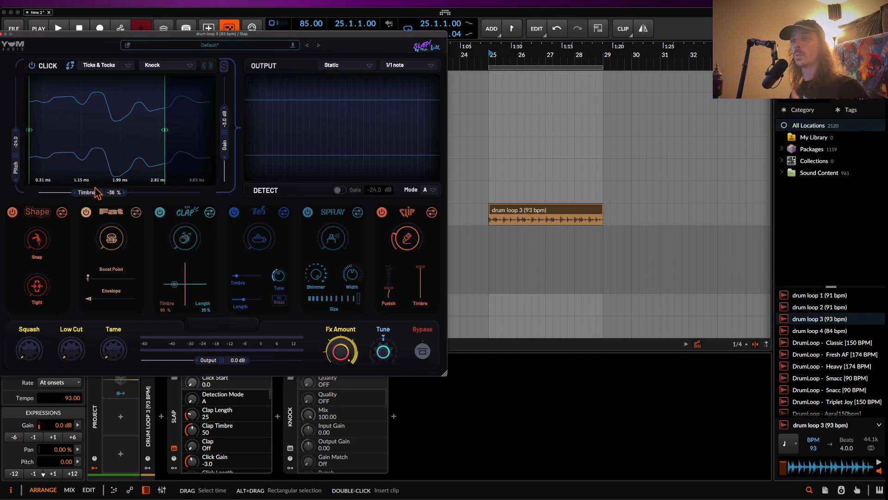
mouse_move(18, 163)
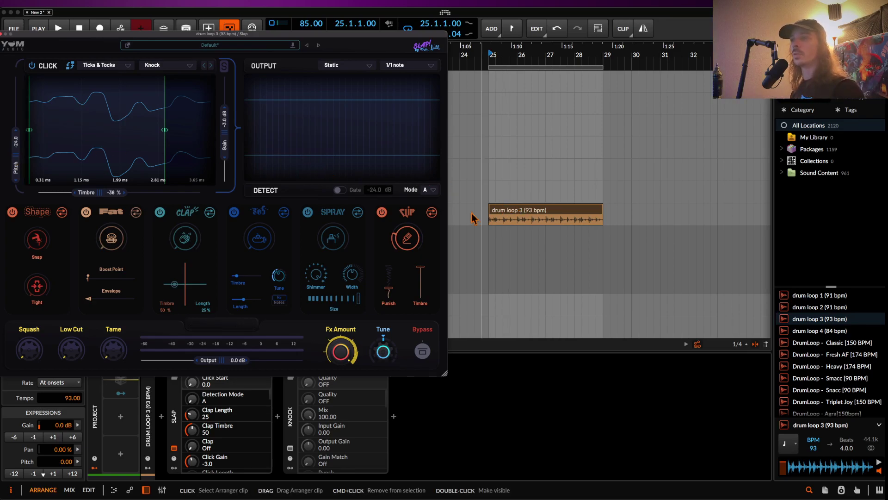
drag(194, 34, 216, 42)
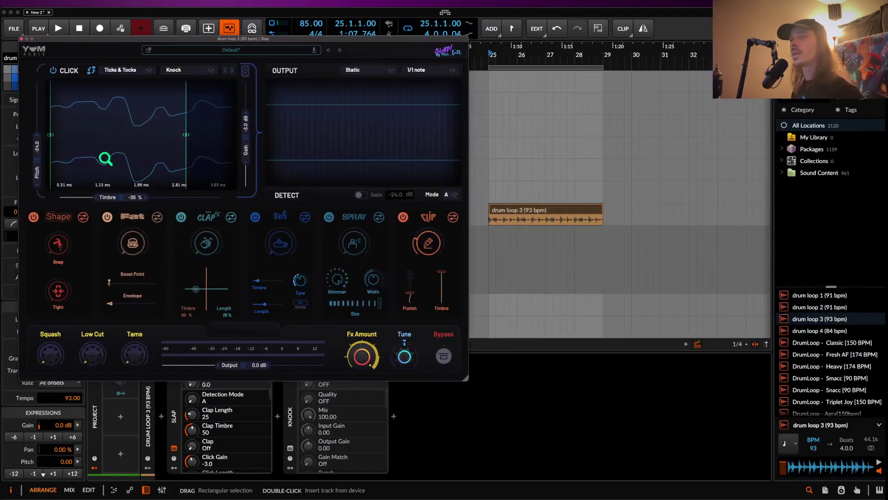
- Reset Slap's click pitch to 0.0 and raise the click timbre to 48 % while the loop plays
double_click(37, 167)
key(space)
drag(107, 197, 160, 202)
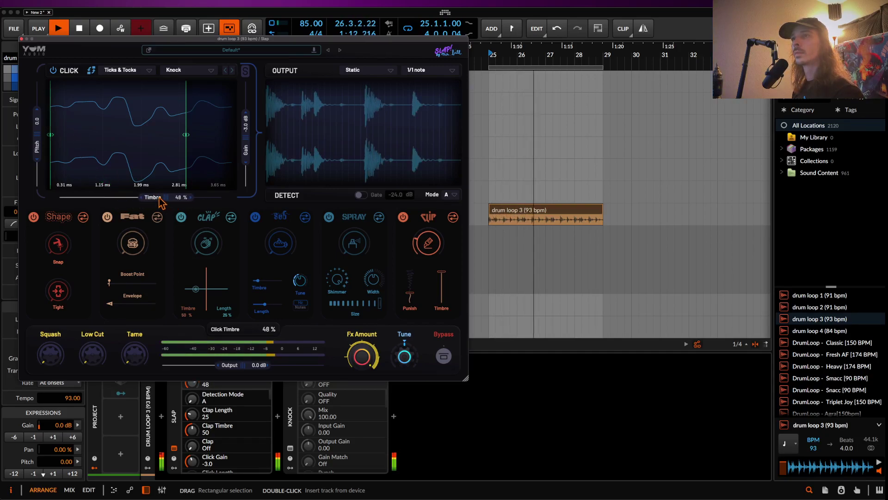
key(space)
- Load the Dispersion 01 click sample in Slap and play the loop to audition it
click(184, 70)
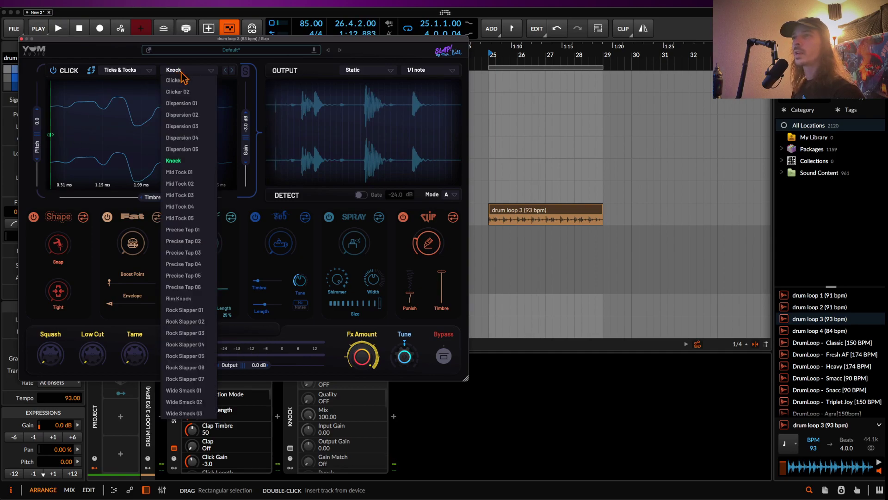
click(187, 104)
key(space)
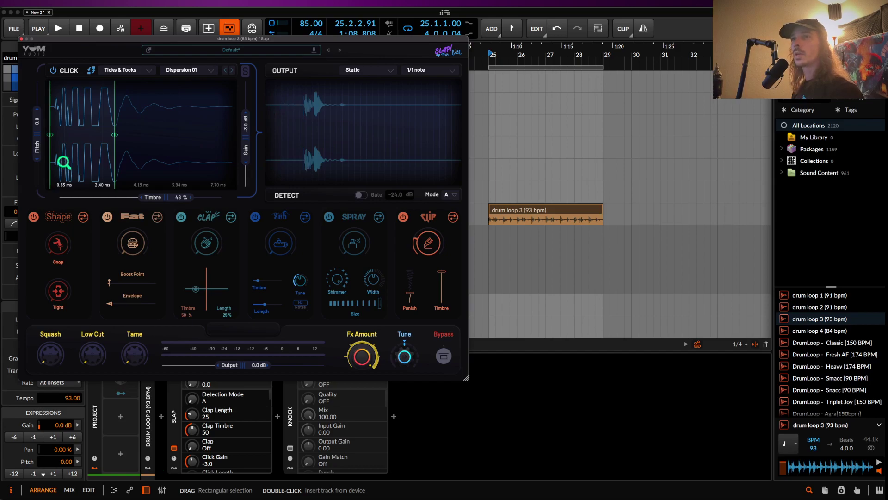
- Lower the click pitch to -18.5, extend the click to its full length and set its timbre to -56 %
drag(37, 135, 40, 174)
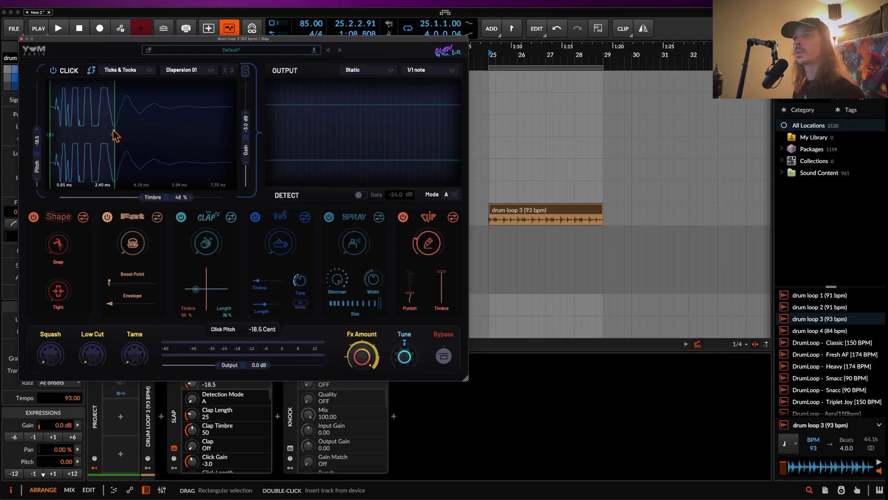
drag(113, 134, 231, 135)
drag(175, 197, 115, 203)
key(space)
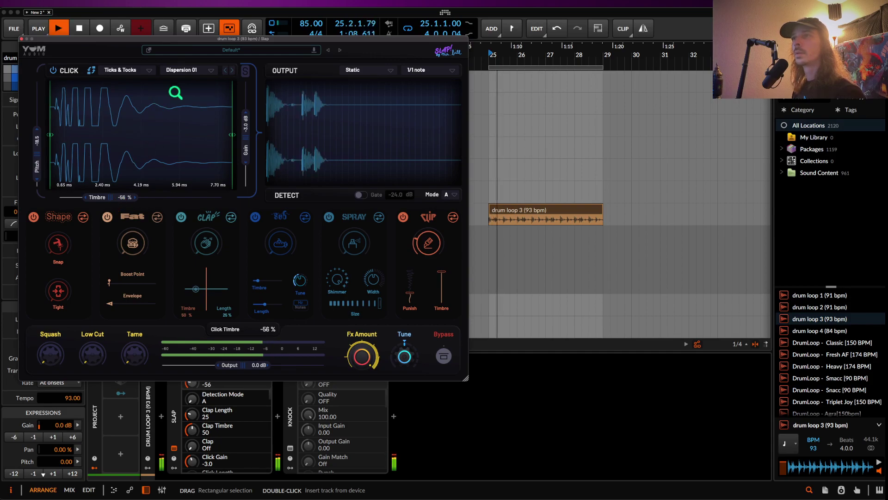
- Switch the click sample to Knock, with timbre at 47 % and pitch at -1.7, while the loop plays
click(192, 71)
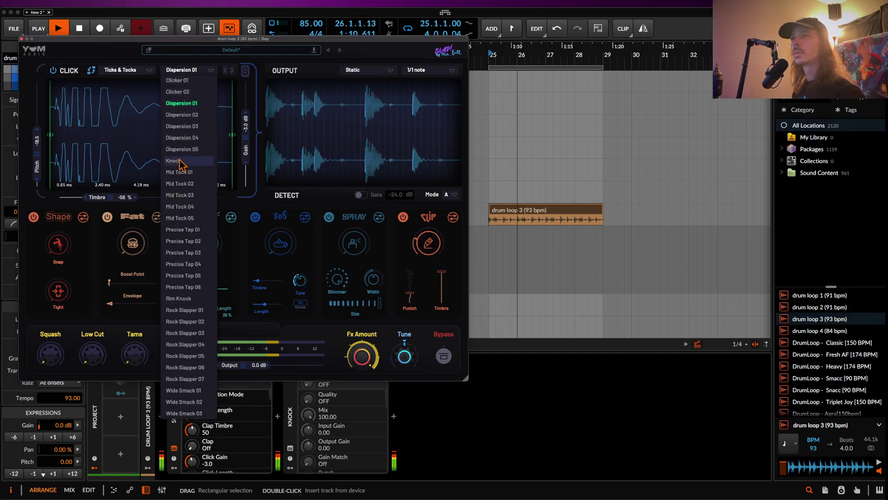
click(174, 160)
drag(95, 197, 159, 199)
mouse_move(37, 148)
mouse_down()
mouse_move(37, 123)
mouse_move(40, 143)
mouse_up()
key(space)
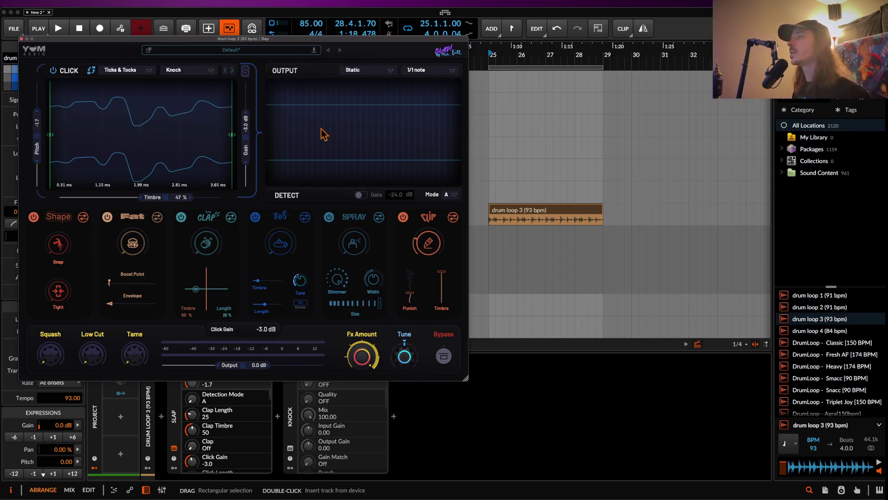
- Select a tiny time range at the very start of the drum loop 3 clip to examine its first transient
click(490, 213)
scroll(491, 211, up, 8)
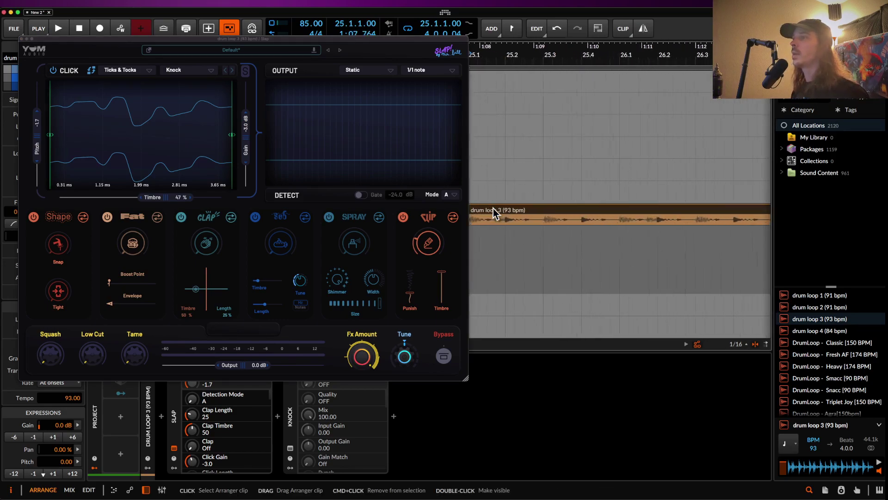
scroll(492, 206, up, 10)
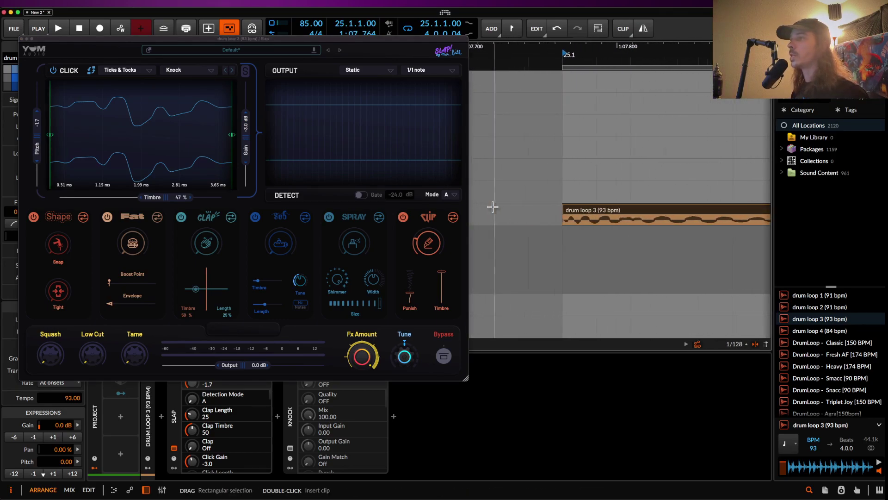
scroll(544, 221, up, 3)
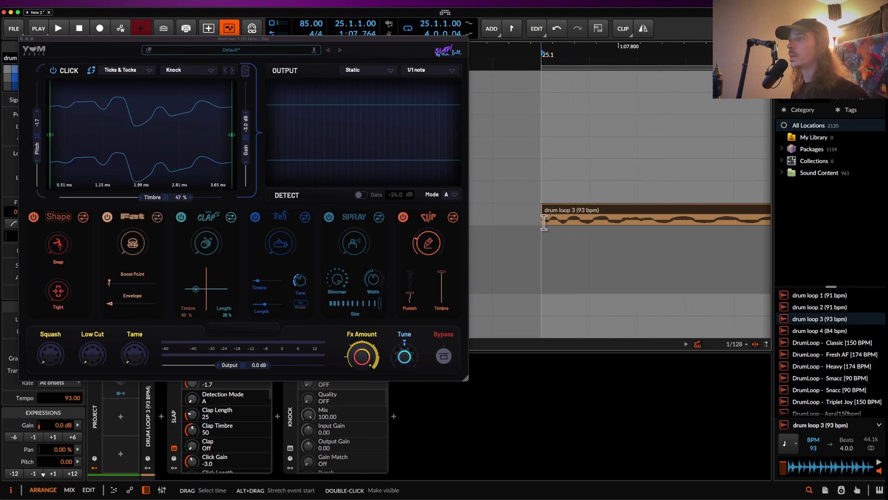
drag(545, 222, 572, 223)
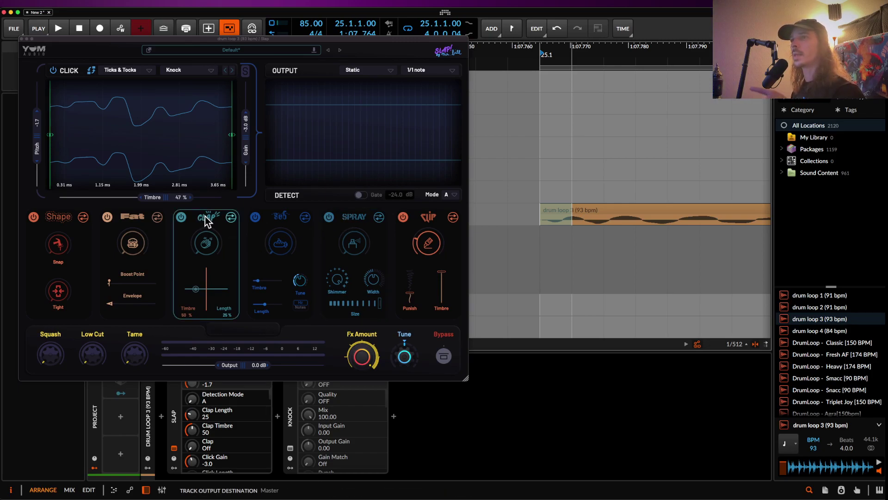
- Rearrange Slap's effect modules so Fat sits after Clap, 808 and Spray, just before Clip
drag(114, 221, 204, 218)
drag(258, 221, 204, 225)
drag(359, 216, 277, 222)
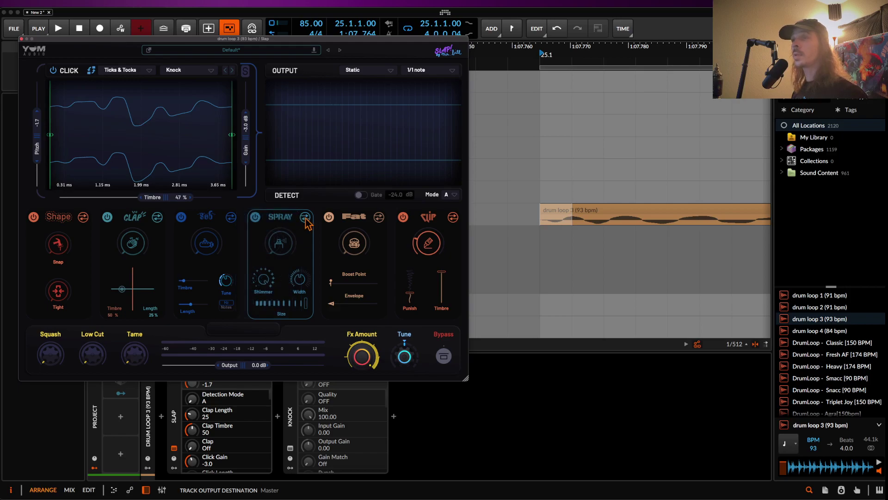
- Open the KNOCK window over Slap to compare its controls, and close it
click(290, 448)
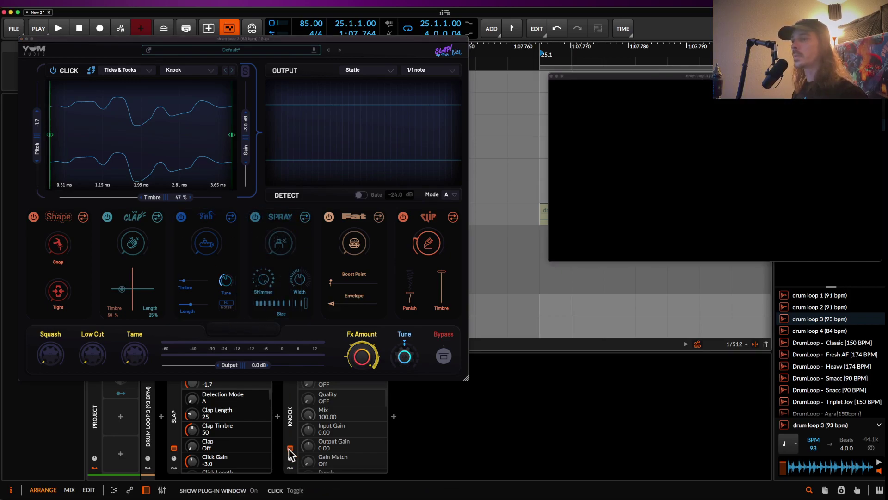
drag(644, 74, 273, 114)
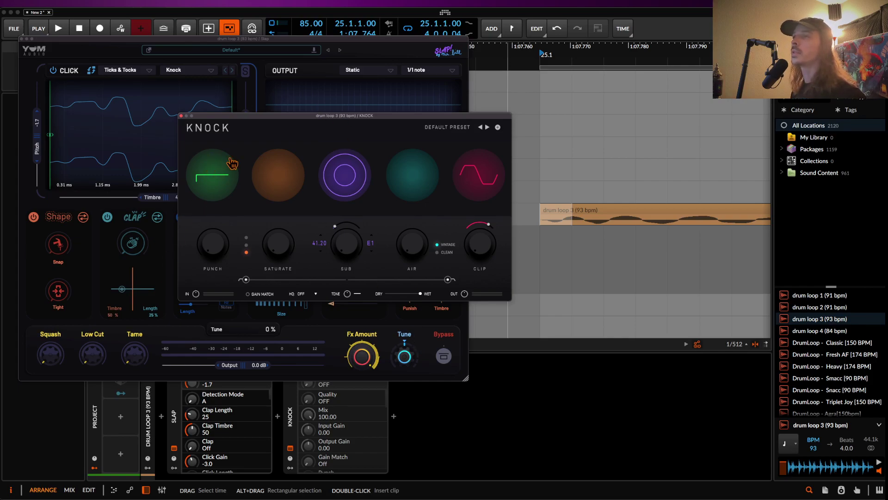
click(182, 115)
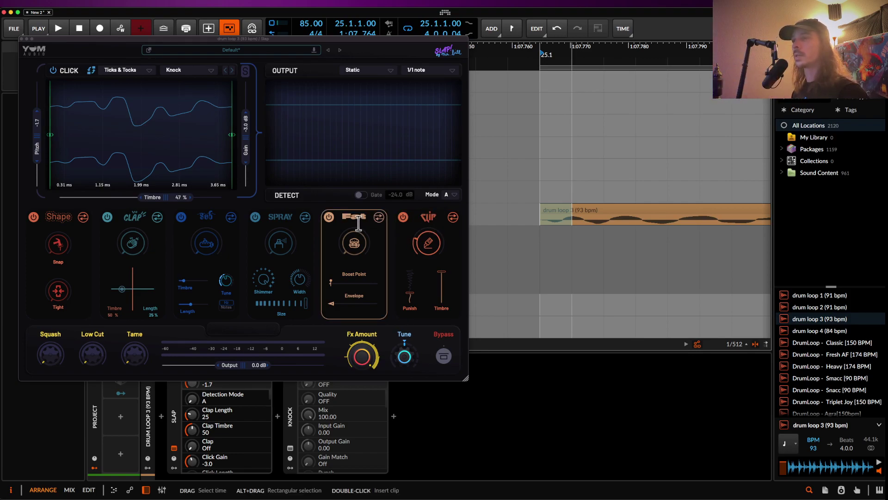
- Place Fat first and Shape second in Slap's effect chain, ahead of Clap, and raise Shape's Snap to 28 %
drag(354, 217, 132, 221)
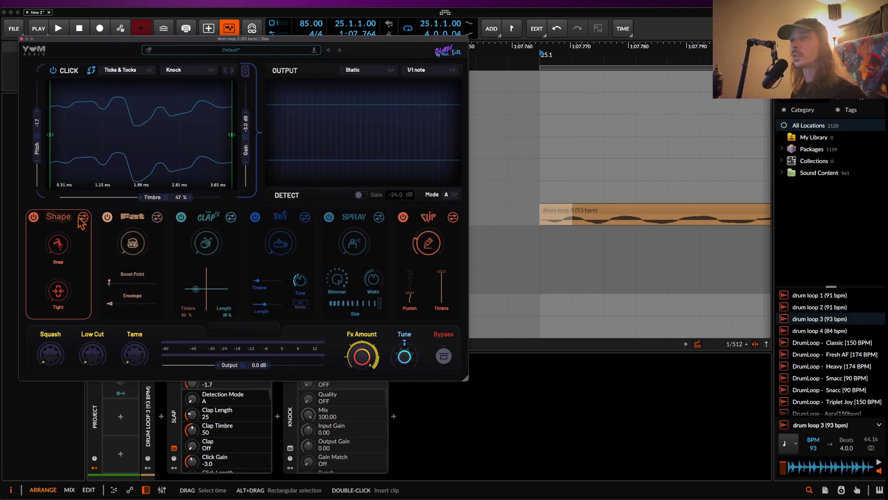
drag(68, 223, 130, 222)
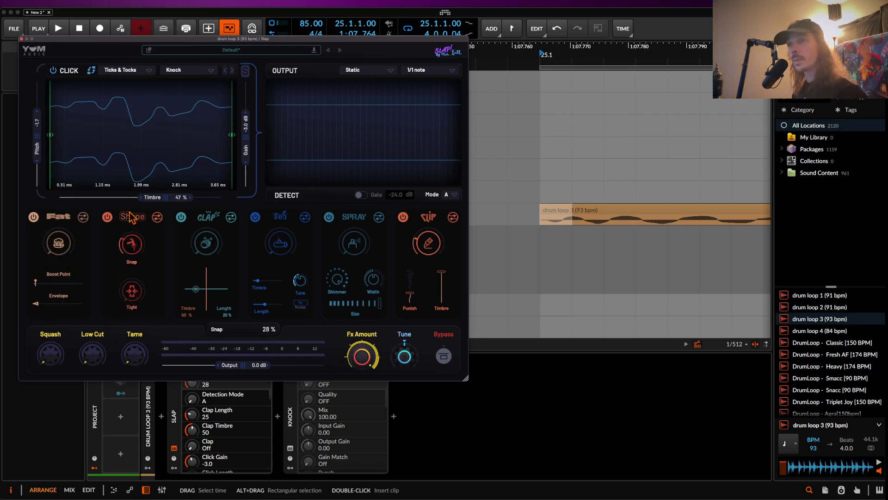
- Raise Shape's Tight and the Fat amount in Slap, and adjust Snap while the loop plays
drag(137, 295, 137, 248)
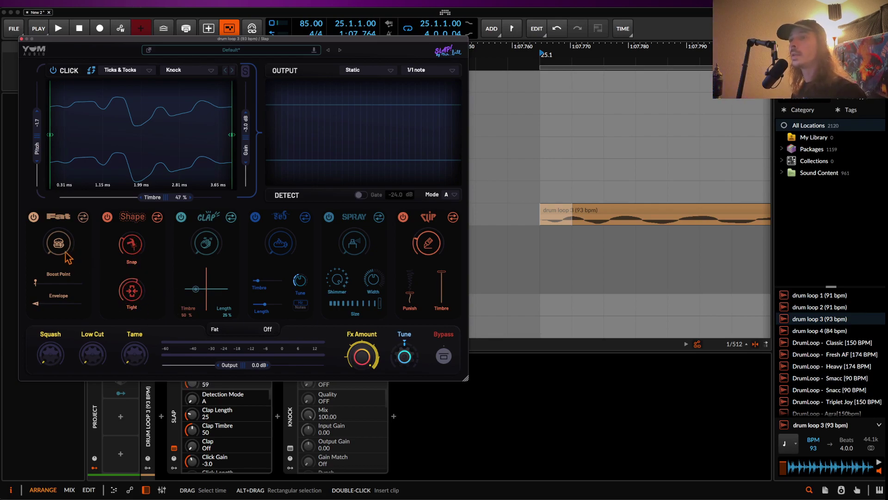
mouse_move(58, 246)
mouse_down()
mouse_move(56, 226)
mouse_move(54, 245)
mouse_up()
key(space)
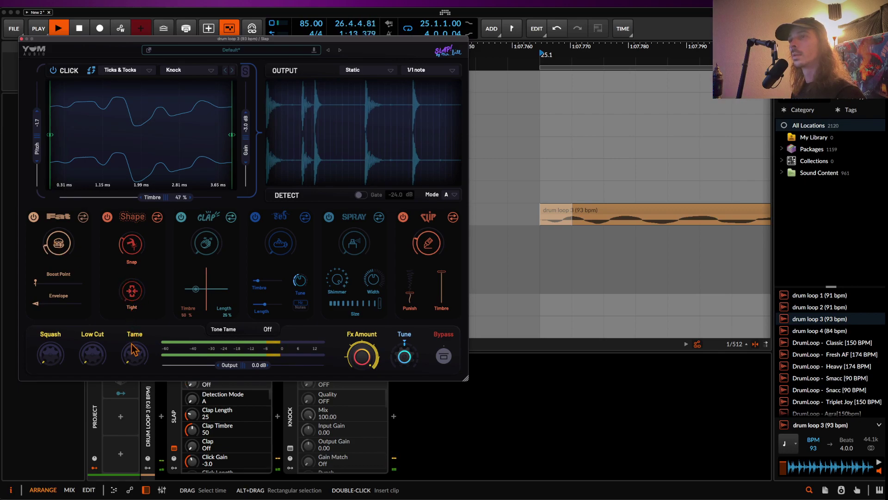
drag(128, 240, 131, 255)
drag(247, 46, 263, 83)
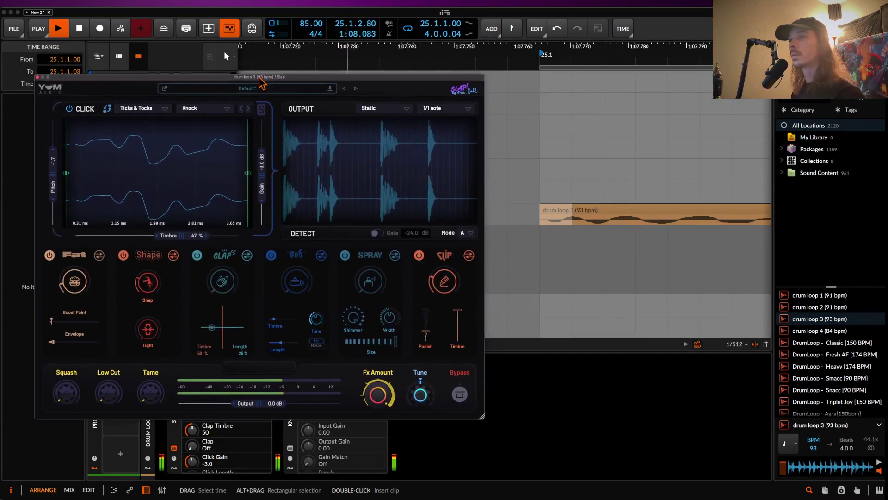
- Restart the drum loop to audition the current Fat and Shape settings, and stop playback
key(space)
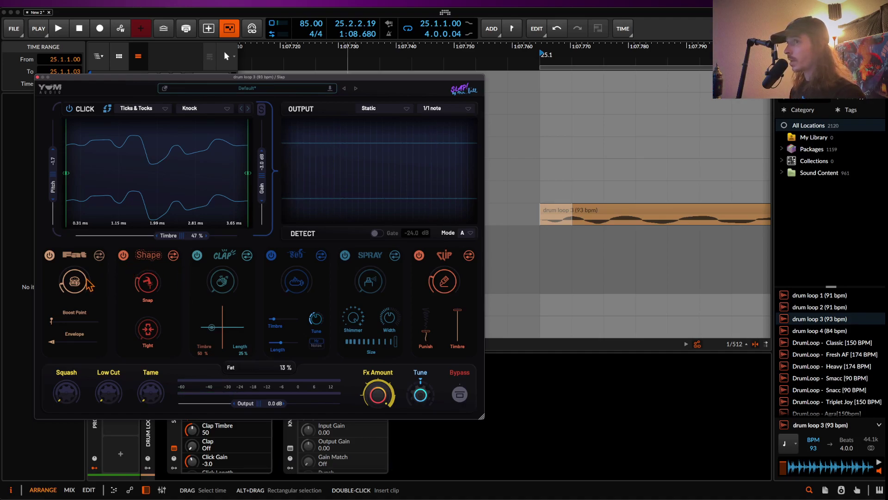
key(space)
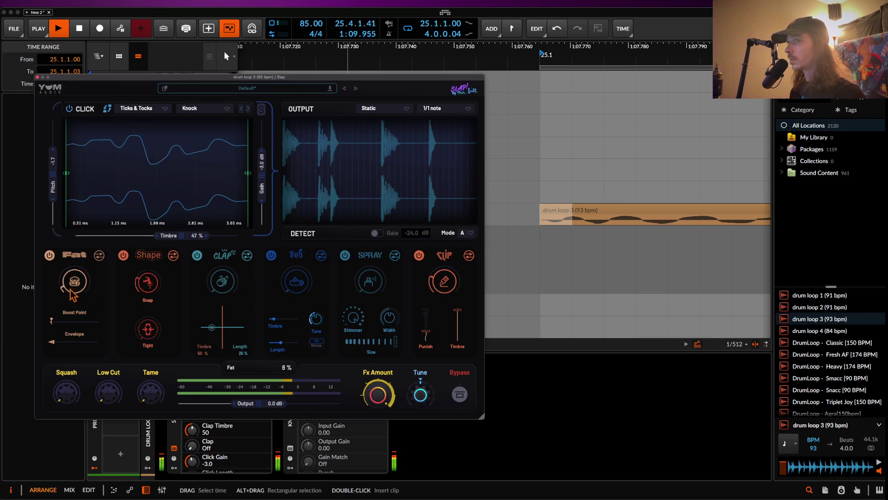
key(space)
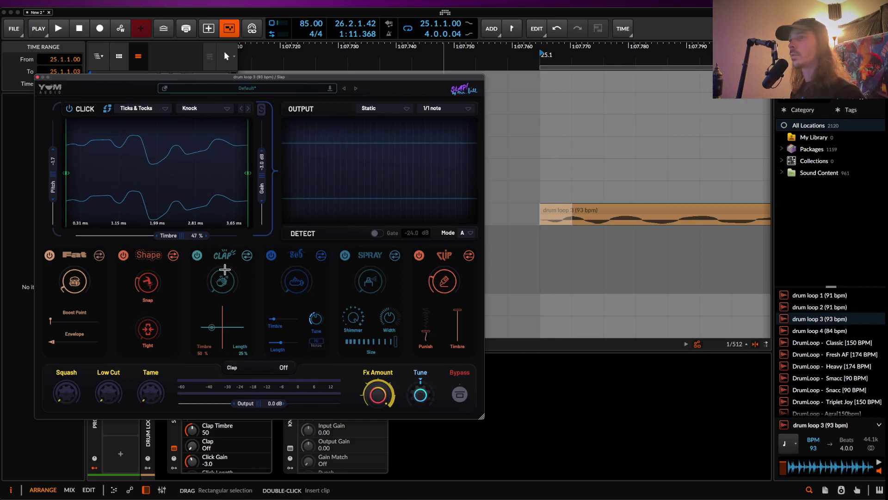
- Raise the Clap amount to 17 % and set its Timbre to 67 % and Length to 48 % while the loop plays
drag(210, 327, 234, 332)
key(space)
mouse_move(220, 295)
mouse_down()
mouse_move(219, 253)
mouse_move(220, 284)
mouse_up()
drag(234, 331, 217, 310)
key(space)
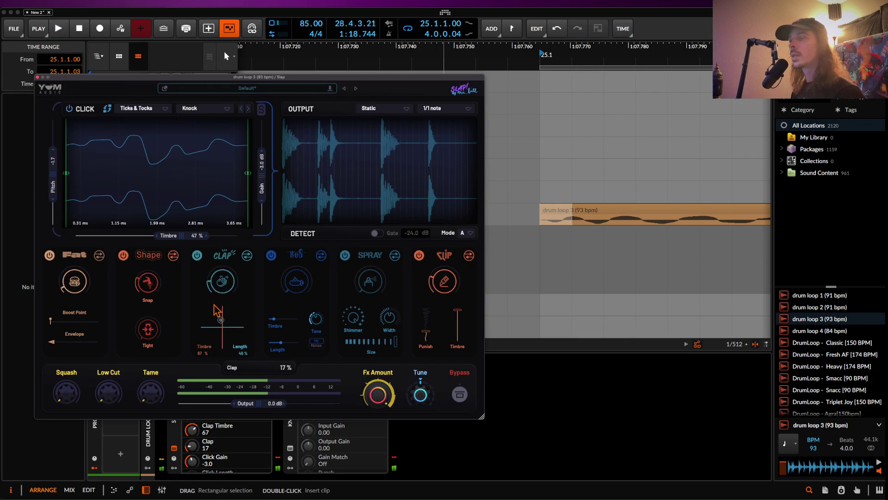
- Move Clap to the front of the effect chain and set it to 26 % with Timbre 82 % and Length 35 %
mouse_move(218, 282)
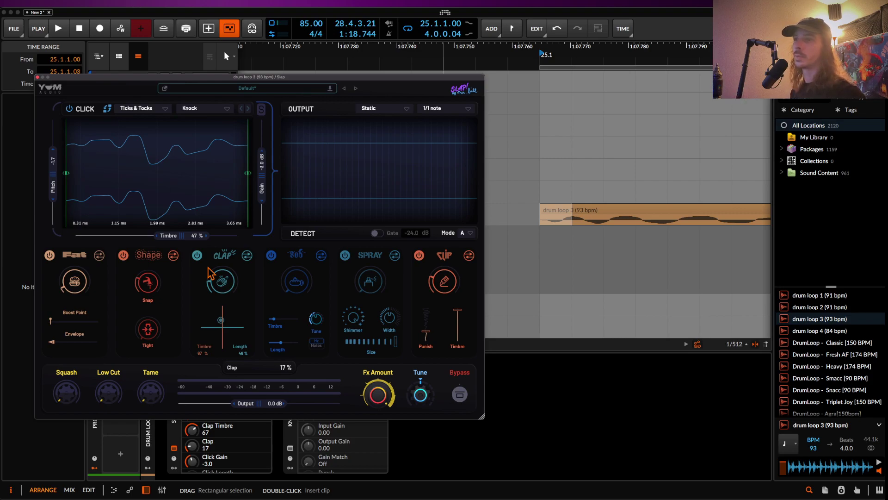
drag(205, 266, 120, 266)
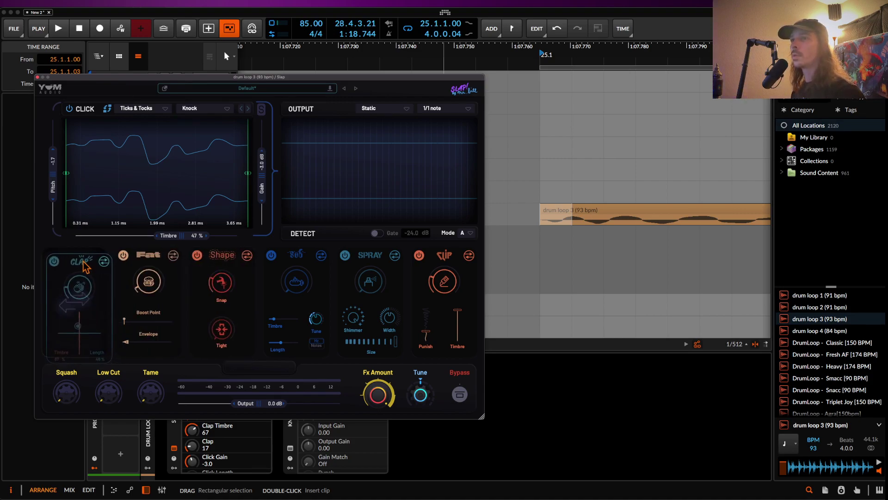
drag(73, 288, 66, 276)
drag(72, 321, 68, 314)
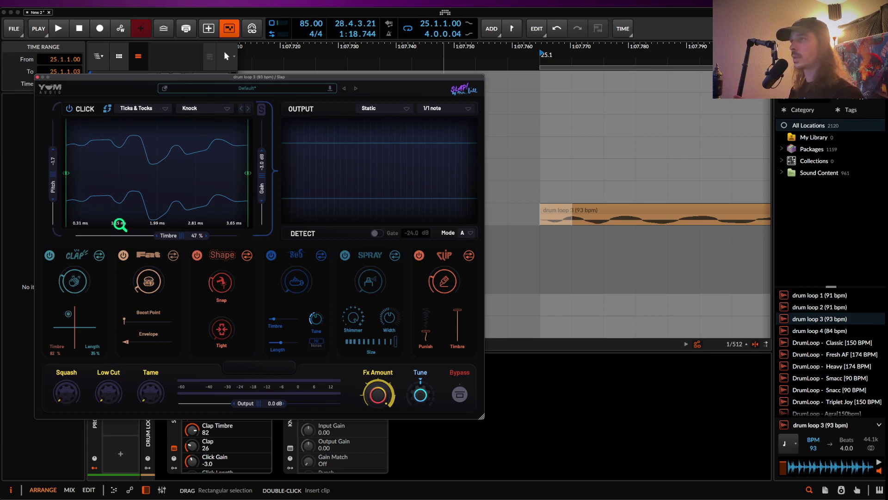
- Set Clap to 33 % with Timbre 100 % and Length 0 % during playback, and switch the module off
key(space)
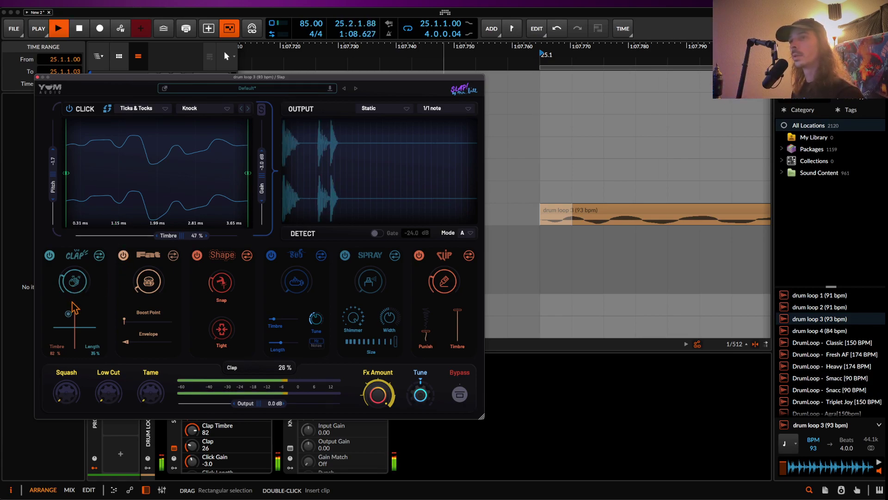
drag(69, 314, 51, 258)
key(space)
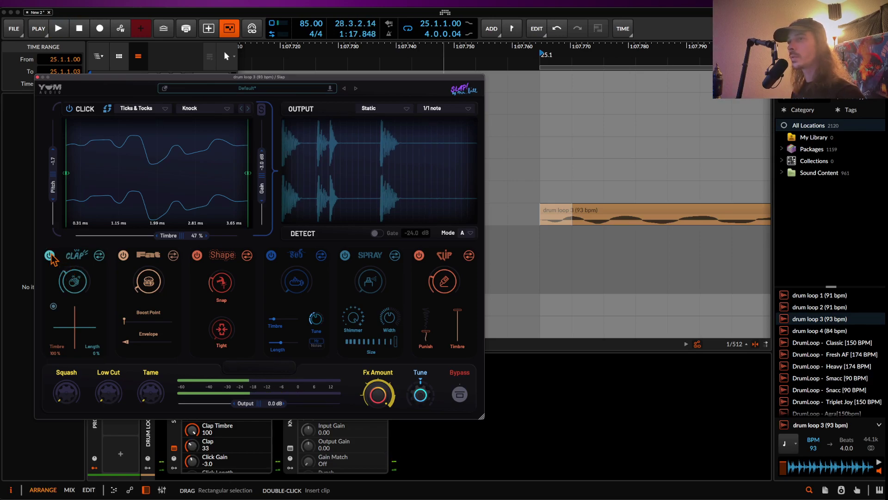
click(49, 255)
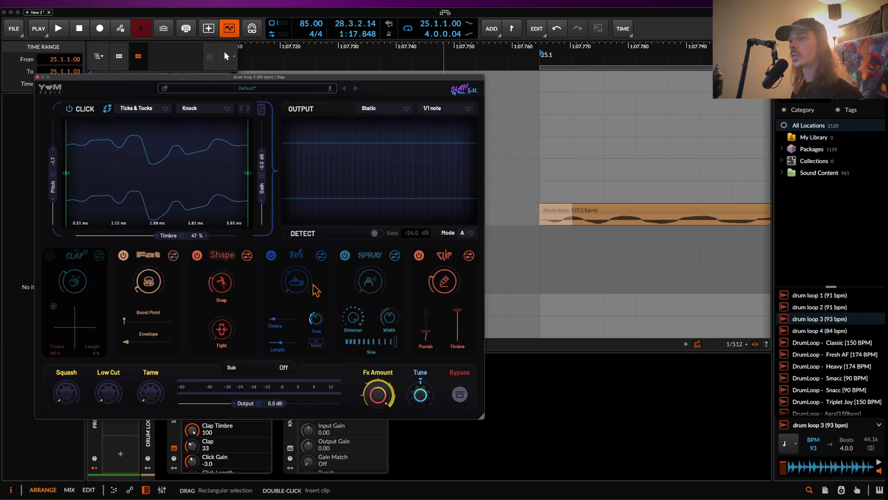
- Raise the 808 amount to 62 % and its Timbre to 56 %, and play the loop
drag(295, 290, 293, 280)
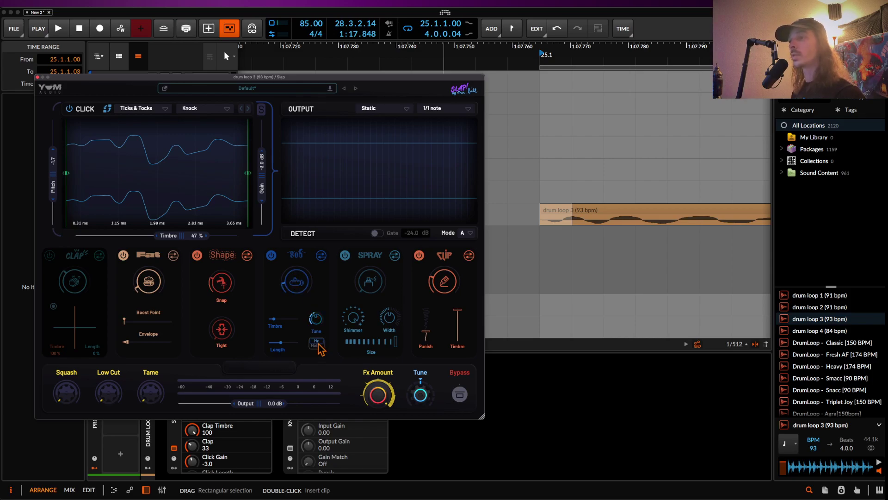
drag(276, 323, 285, 322)
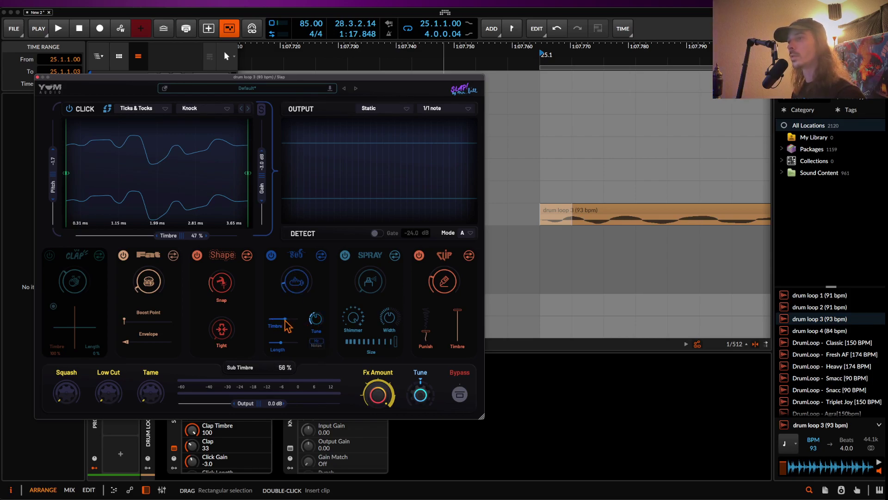
key(space)
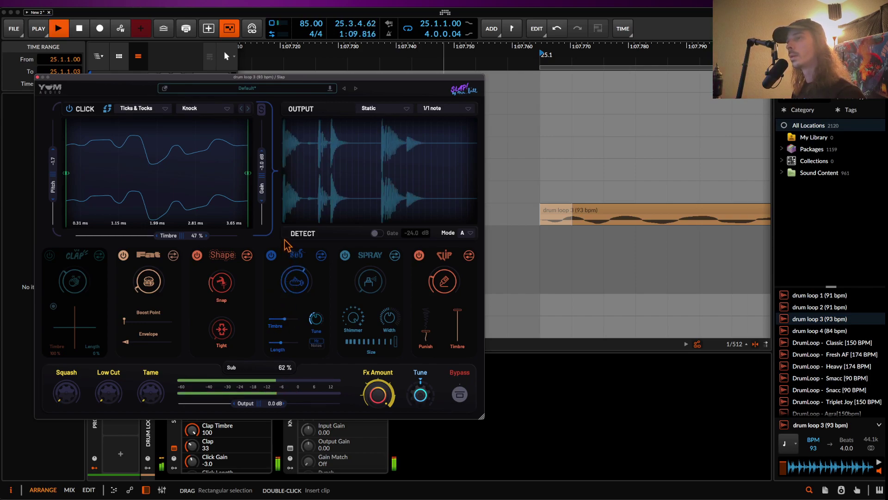
- Toggle the 808's tuning option, lower its Timbre and set its Length to 17 % while the loop plays
click(319, 345)
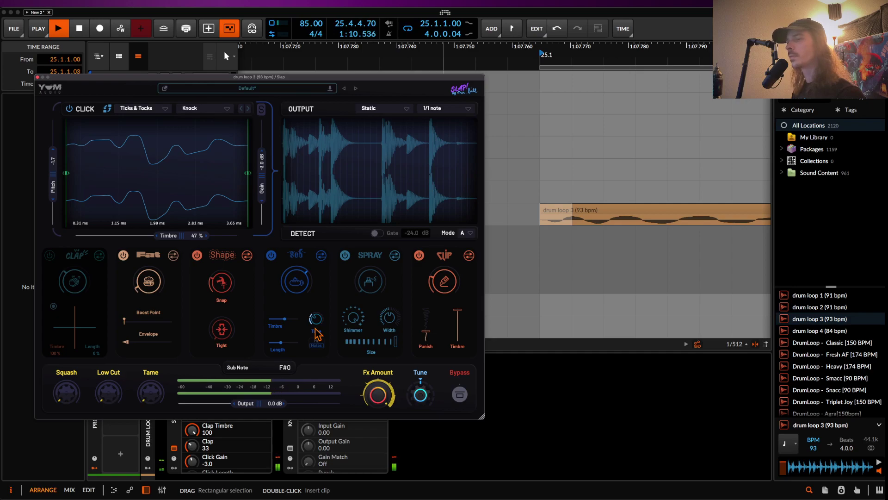
scroll(317, 333, down, 1)
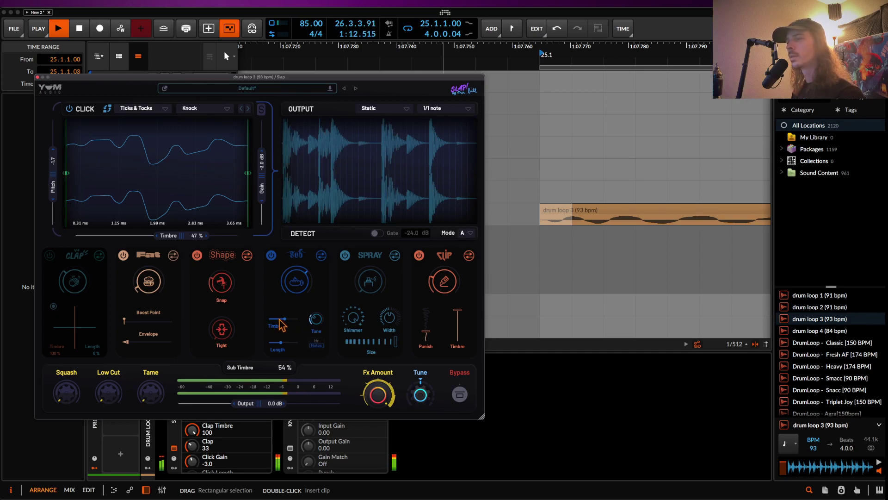
drag(286, 325, 314, 347)
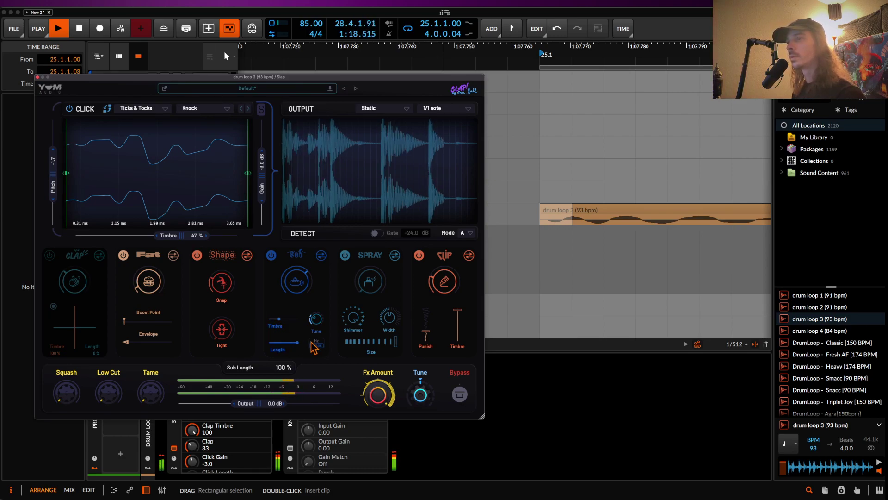
drag(310, 343, 277, 343)
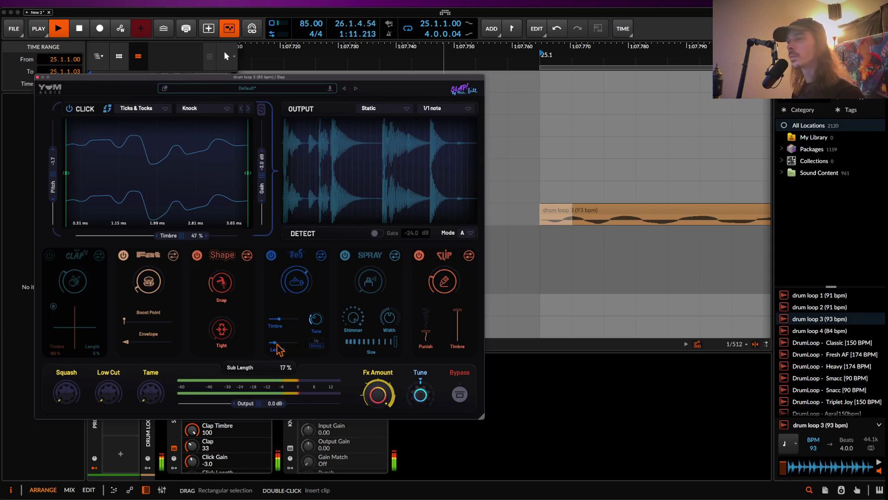
key(space)
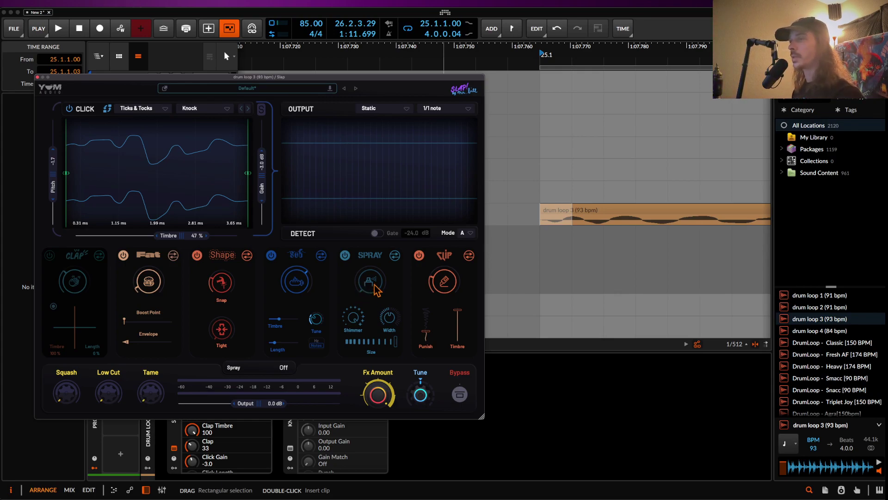
- Raise the Spray amount to 100 % and increase its Width during playback
key(space)
drag(368, 287, 365, 234)
mouse_move(388, 319)
mouse_down()
mouse_move(382, 260)
mouse_move(362, 262)
mouse_up()
- Switch off the 808, Shape and Fat modules while the loop plays
click(271, 255)
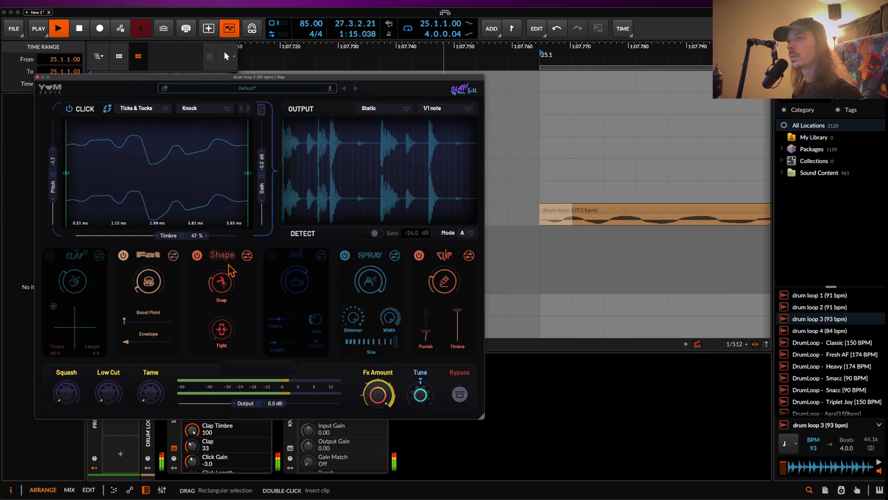
click(197, 255)
click(123, 254)
- Lower the Spray amount, set its Size and Width to 100 % while listening, and stop playback
mouse_move(382, 298)
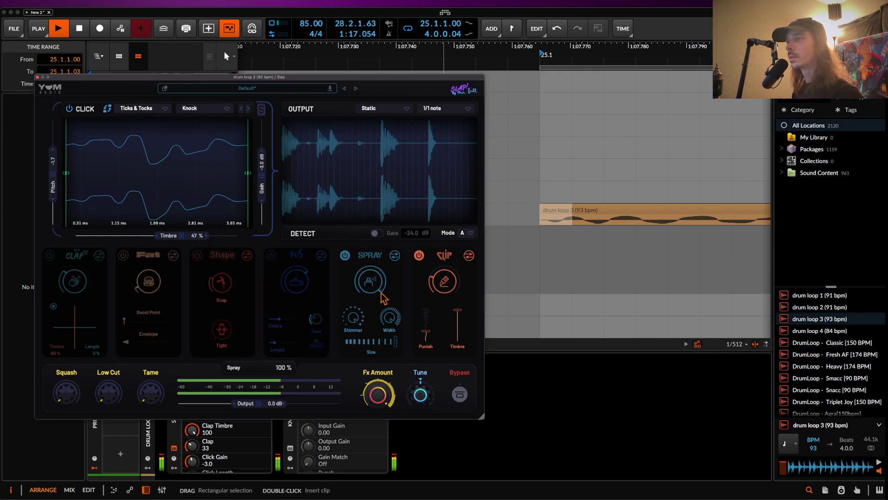
mouse_move(357, 317)
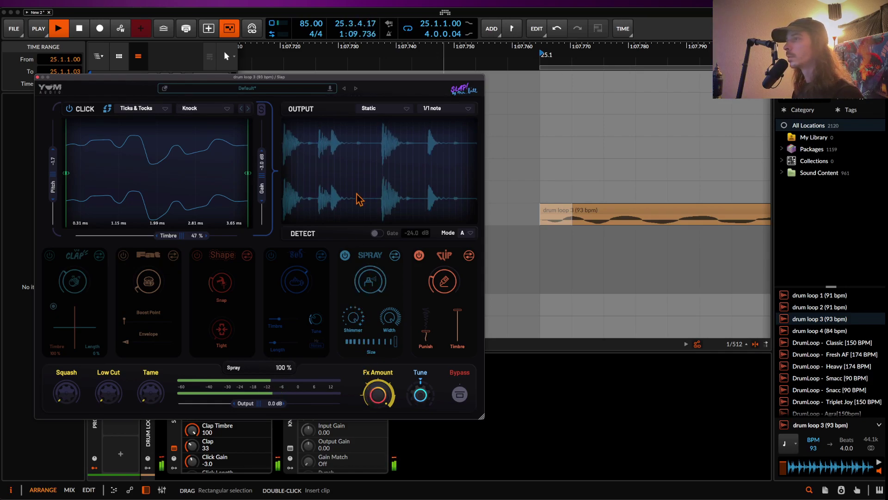
mouse_move(392, 350)
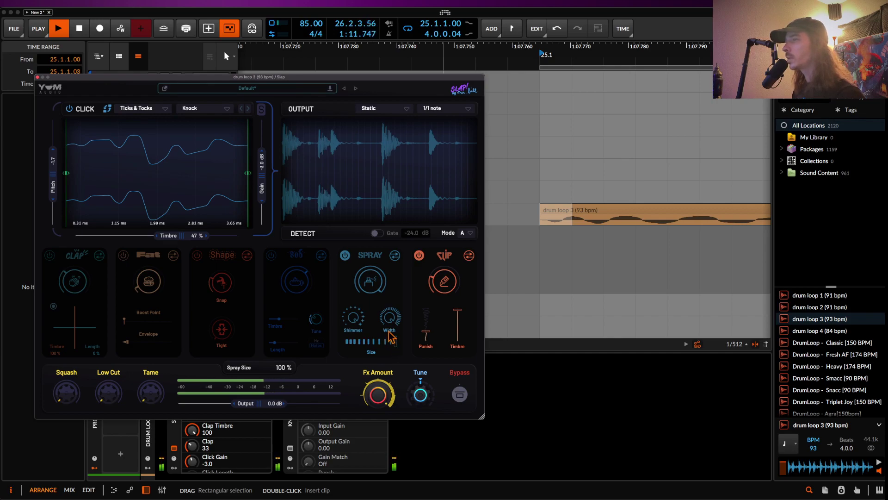
mouse_move(374, 279)
mouse_down()
mouse_move(373, 379)
mouse_move(360, 140)
mouse_up()
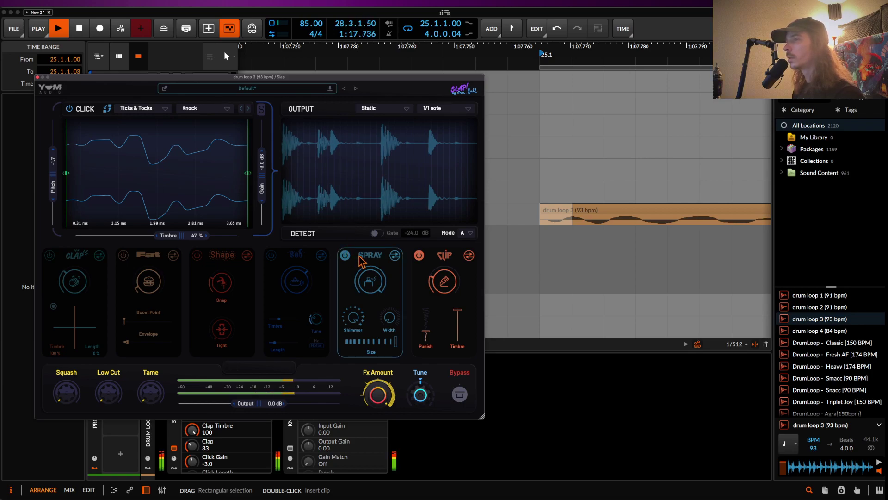
drag(370, 273, 366, 374)
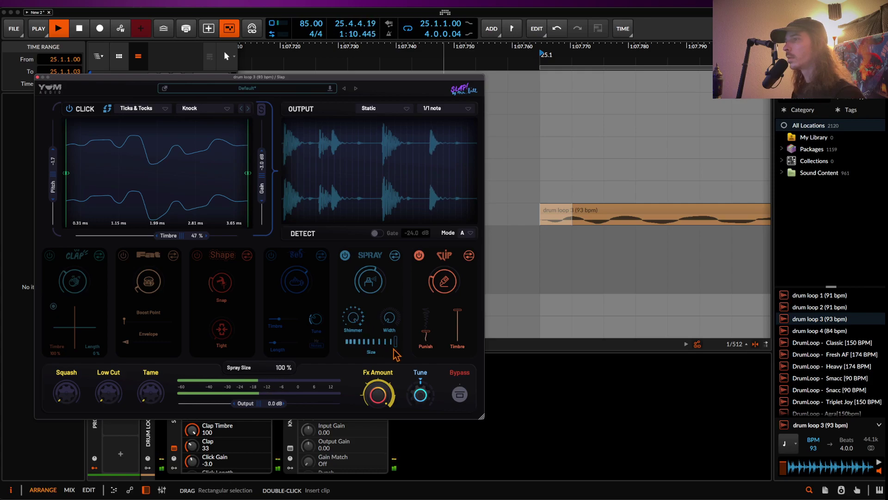
mouse_move(398, 345)
mouse_down()
mouse_move(345, 344)
mouse_move(425, 355)
mouse_up()
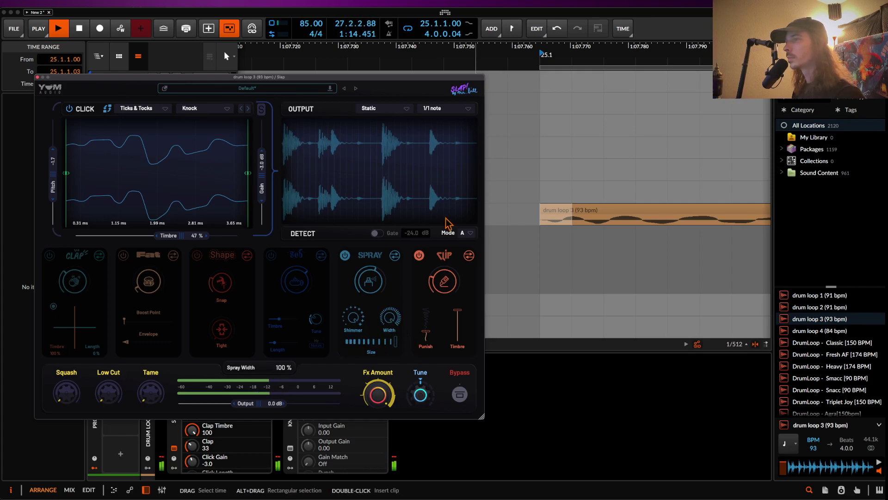
key(space)
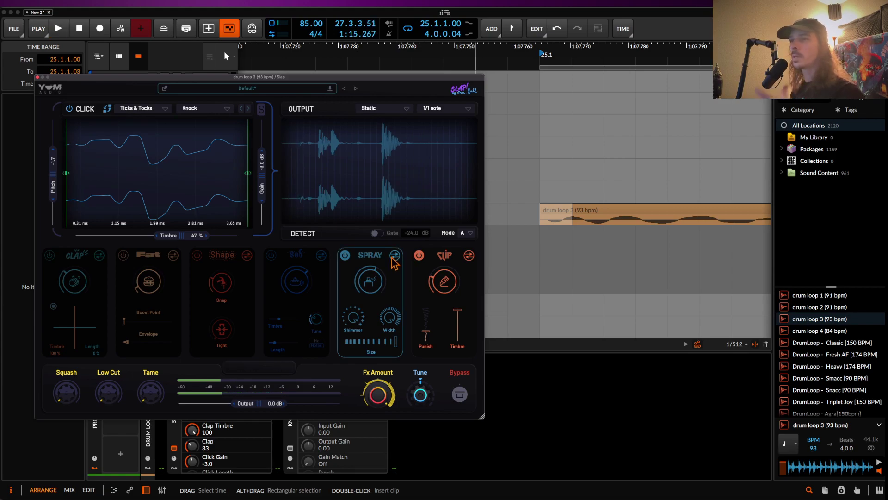
- Move Spray ahead of Shape and 808, switch Fat back on, and place Fat directly after Spray
drag(393, 260, 228, 266)
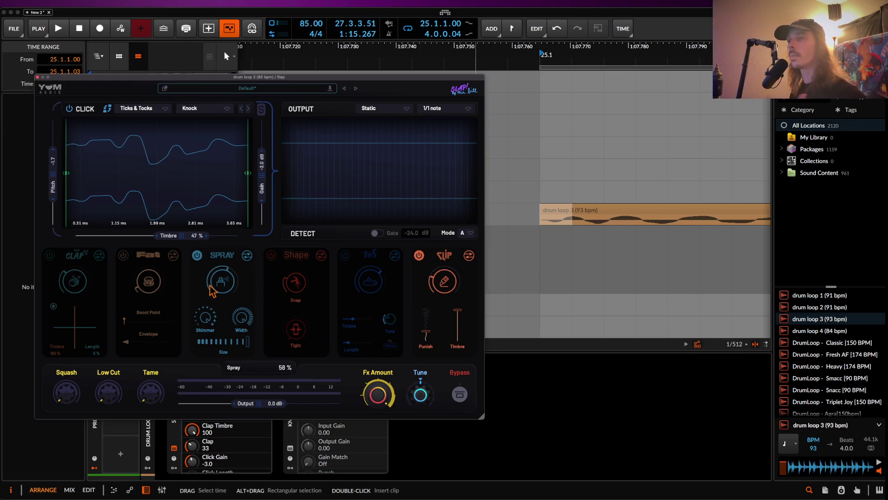
click(123, 256)
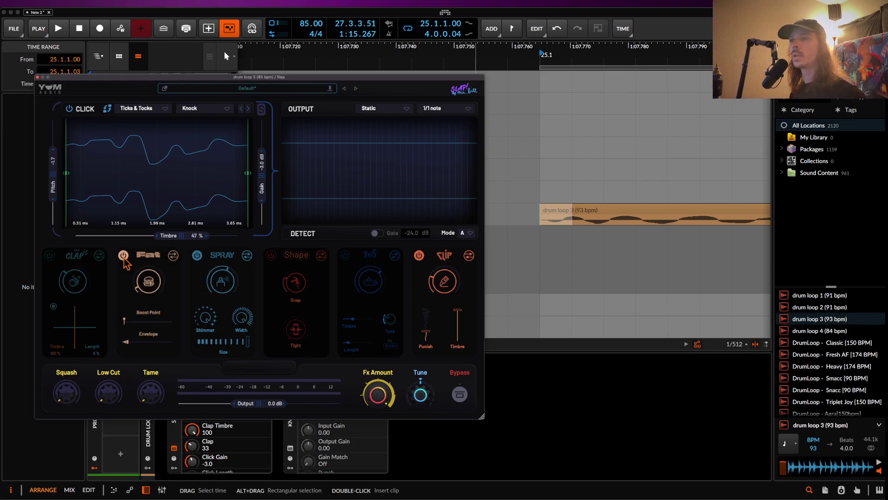
drag(149, 285, 218, 273)
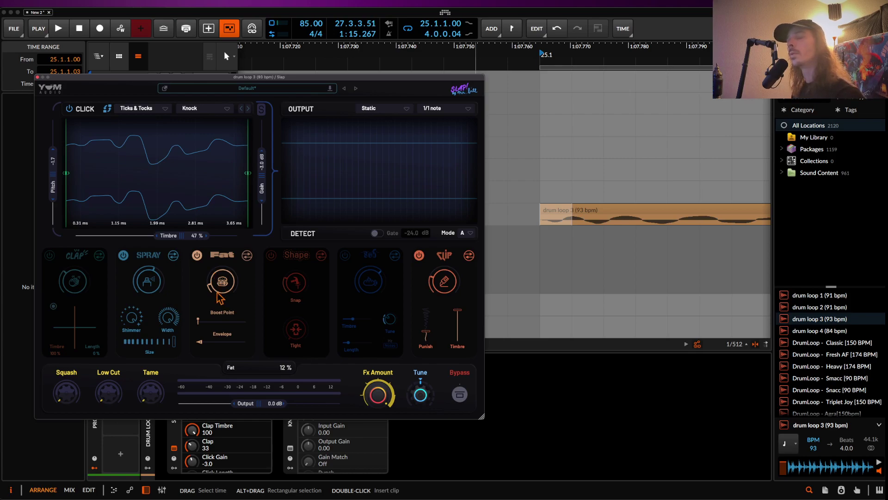
- Play the loop and raise the Fat amount to 58 %
key(space)
drag(217, 290, 216, 268)
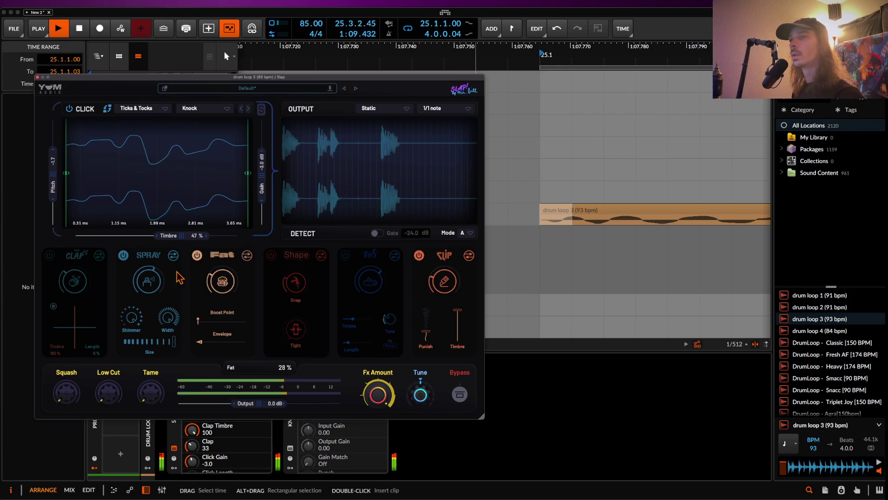
drag(219, 303, 216, 256)
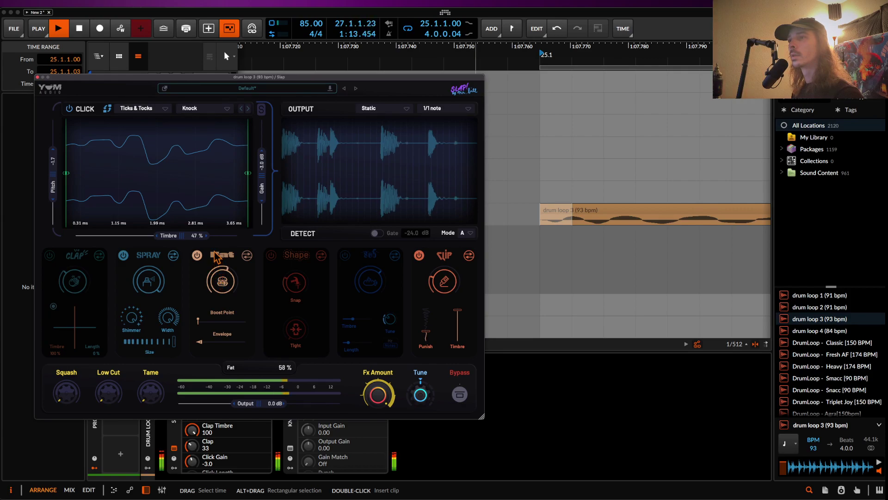
- Compare Spray after Fat with its Width at 46 %, return Spray ahead of Fat, and switch Spray off
mouse_move(148, 262)
mouse_down()
mouse_move(222, 275)
mouse_move(223, 323)
mouse_move(242, 384)
mouse_up()
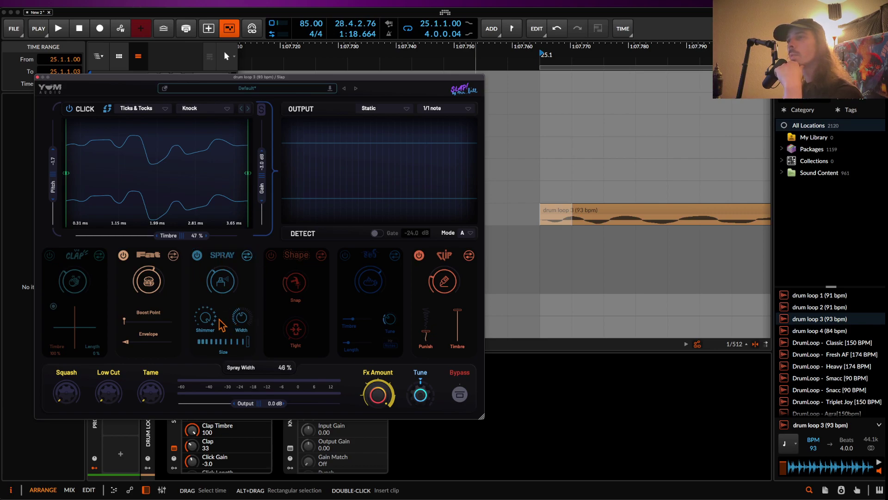
drag(217, 265, 143, 265)
click(123, 255)
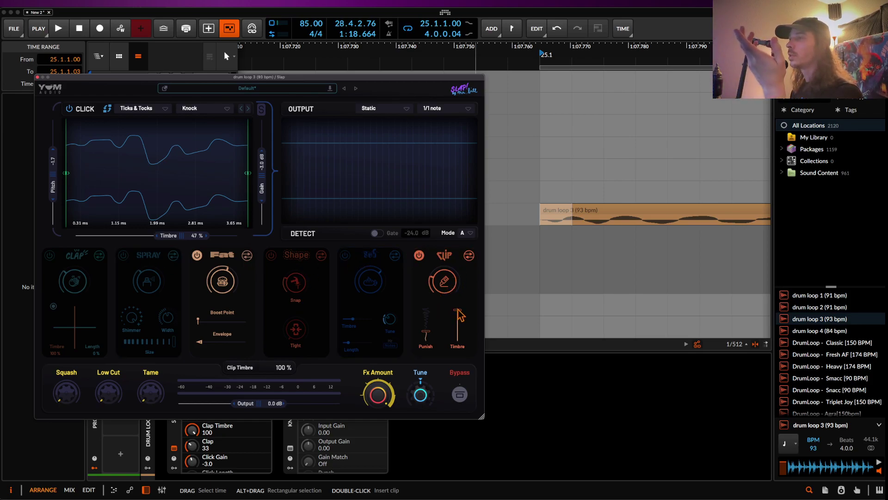
- Sweep Clip's Timbre and return it to 100 %
drag(458, 342, 454, 299)
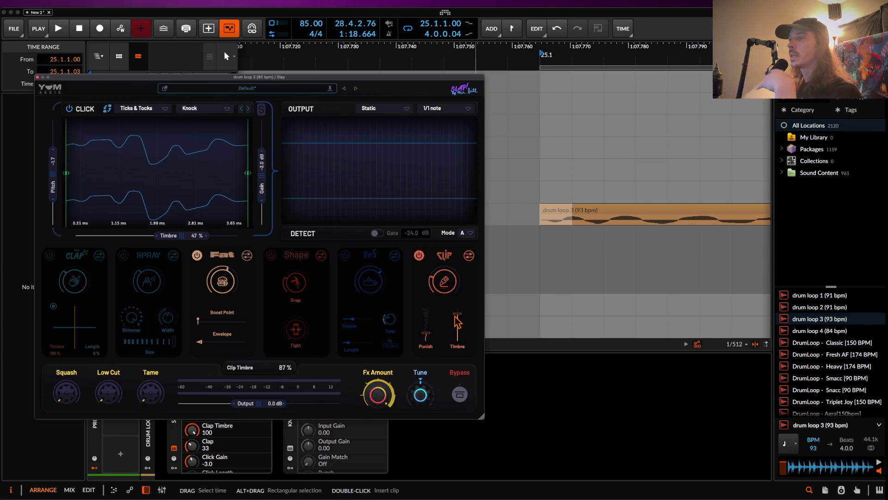
drag(458, 342, 458, 307)
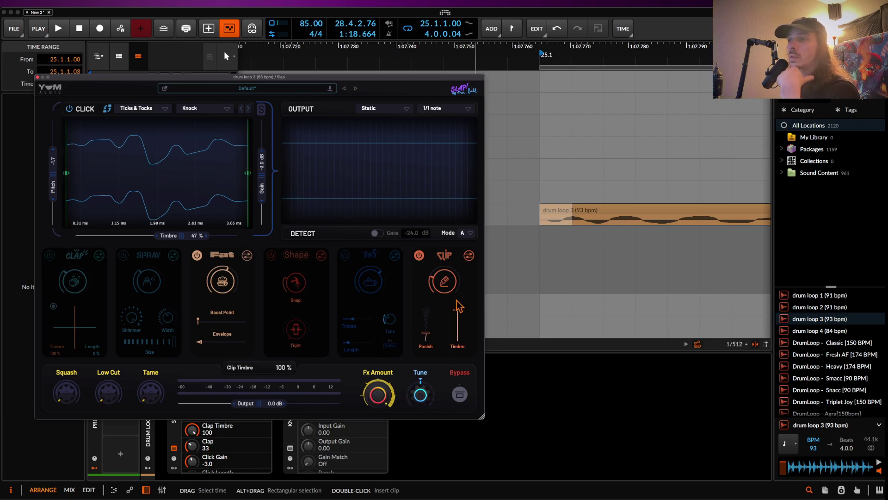
- Play the loop while sweeping Clip's amount, Punish and Timbre, finishing with Punish low and Timbre at 100 %
drag(461, 341, 451, 289)
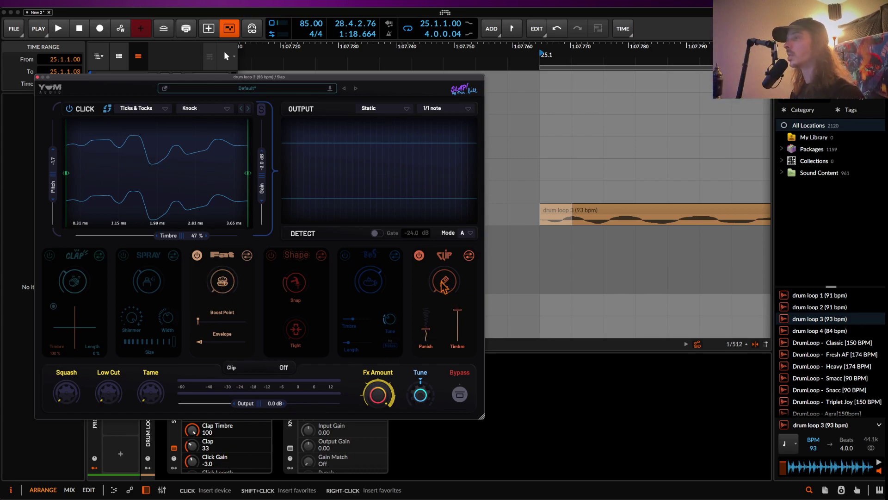
key(space)
drag(444, 286, 442, 232)
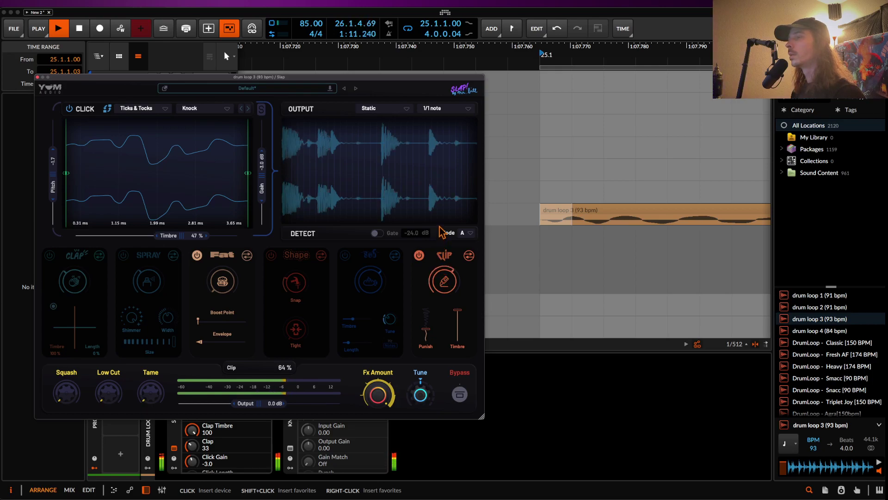
drag(426, 329, 432, 415)
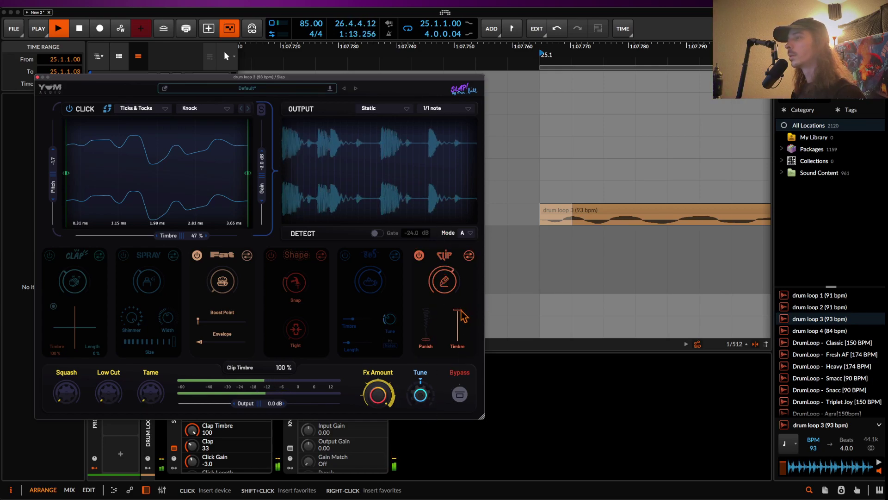
drag(458, 311, 425, 309)
drag(457, 340, 458, 309)
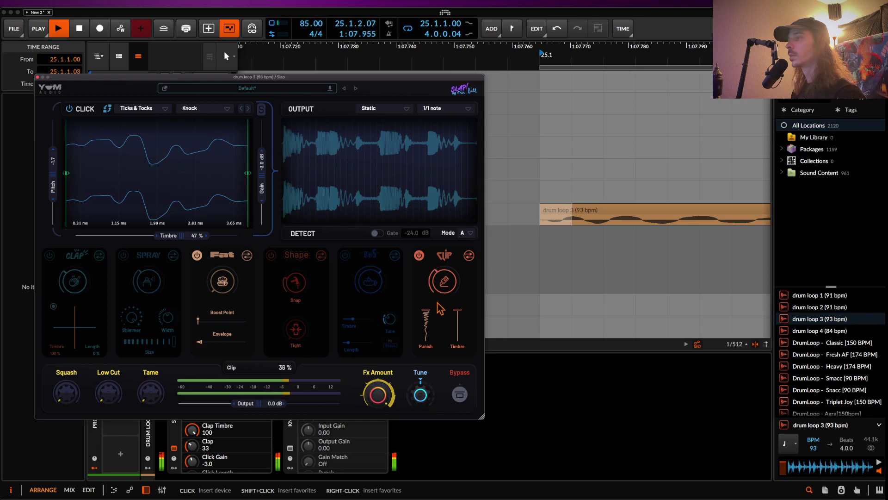
drag(425, 309, 426, 333)
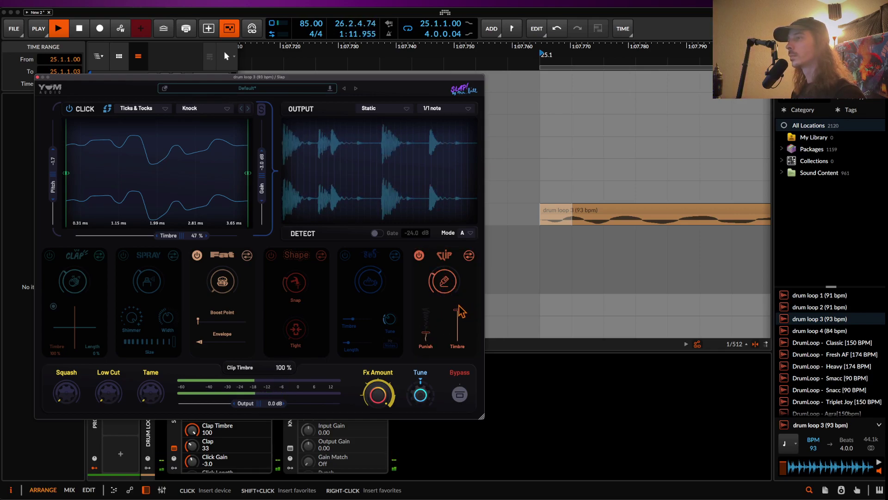
key(space)
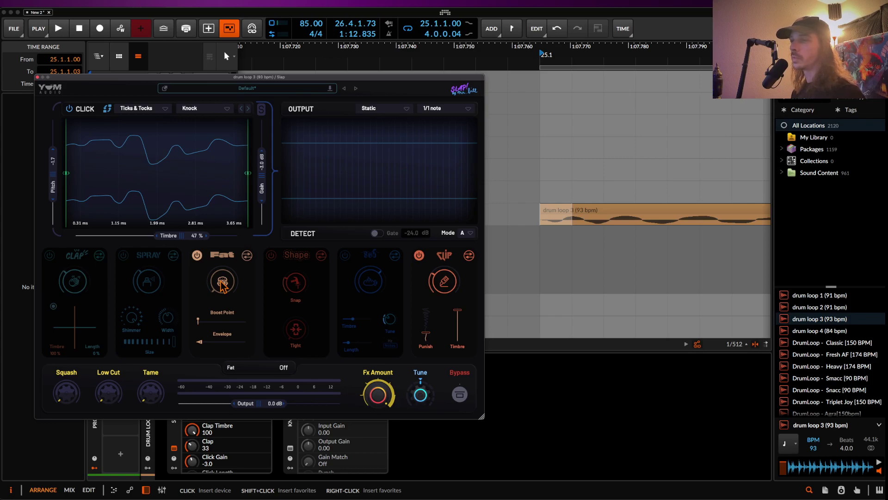
- Play the loop, set the Fat amount to 28 %, and switch Shape on
key(space)
drag(222, 285, 236, 259)
click(271, 255)
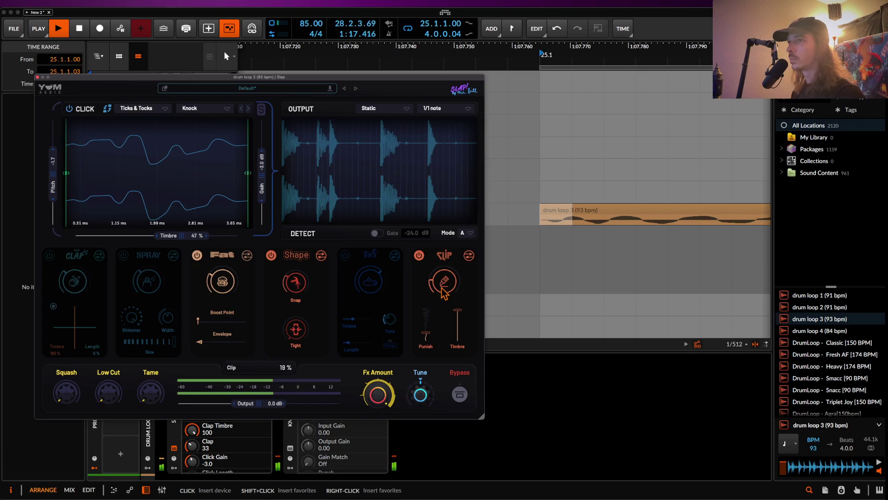
- Lower the Click gain to -6.0 dB, raise Fat's Boost Point, and switch Clap on while auditioning the loop
drag(263, 182, 264, 186)
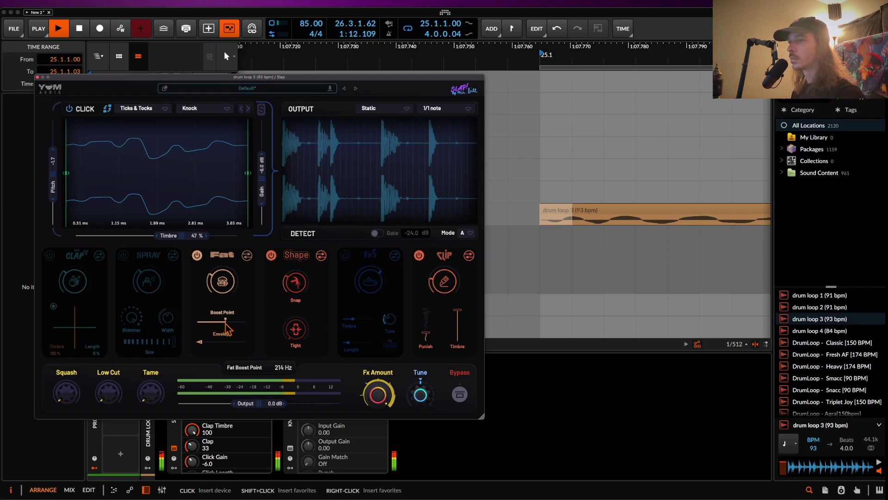
drag(229, 329, 235, 329)
click(50, 255)
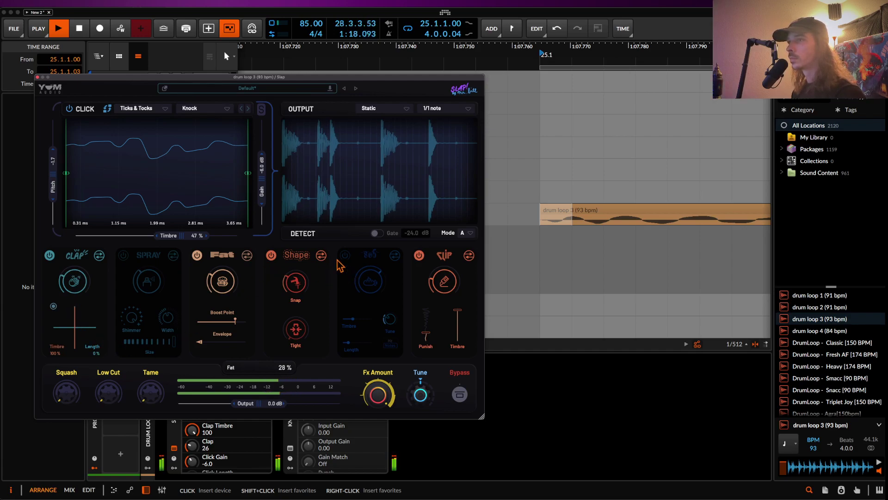
key(space)
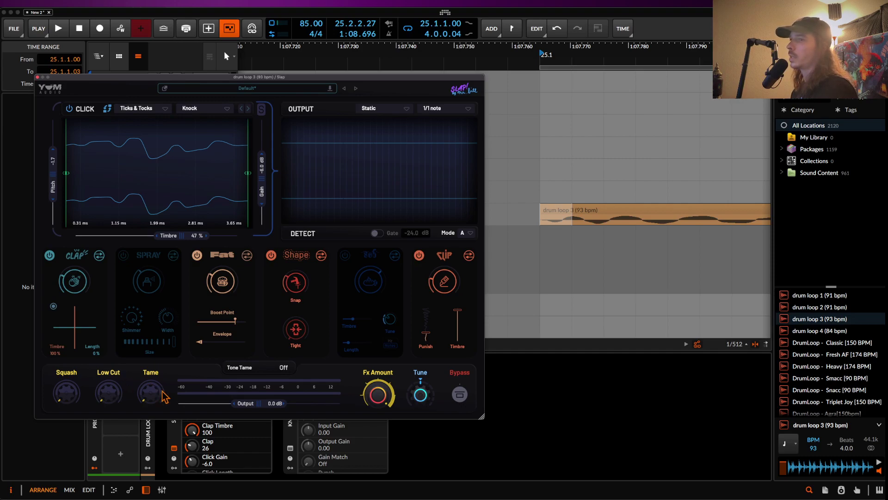
- Play the loop and raise Squash to 67 %, leaving Tame and Low Cut off
mouse_move(159, 398)
mouse_down()
mouse_move(146, 280)
mouse_move(146, 490)
mouse_up()
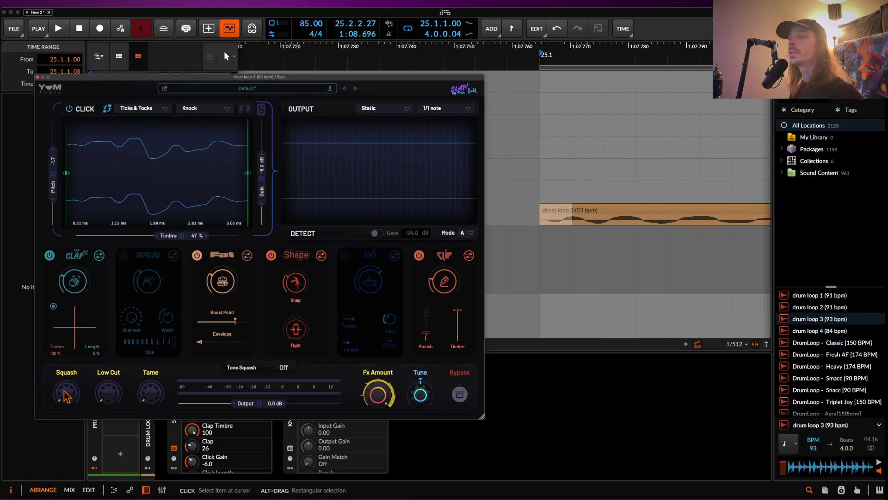
key(space)
drag(66, 394, 75, 306)
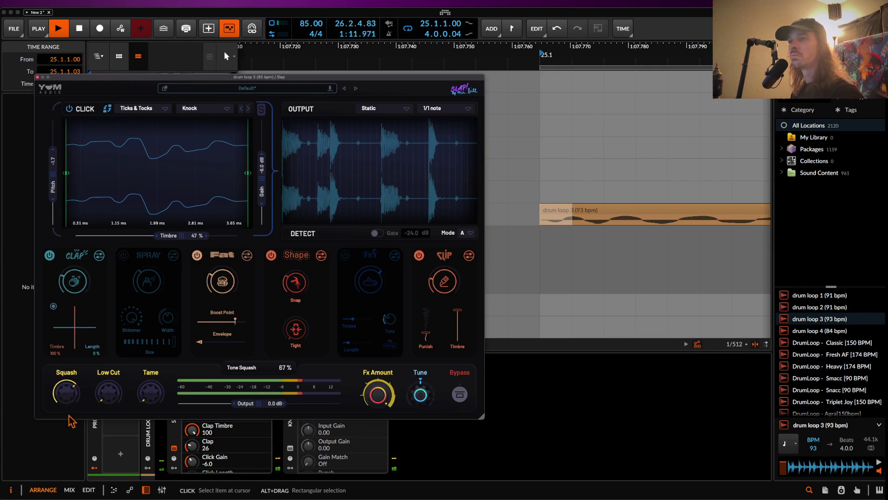
mouse_move(109, 395)
mouse_down()
mouse_move(111, 297)
mouse_move(111, 393)
mouse_up()
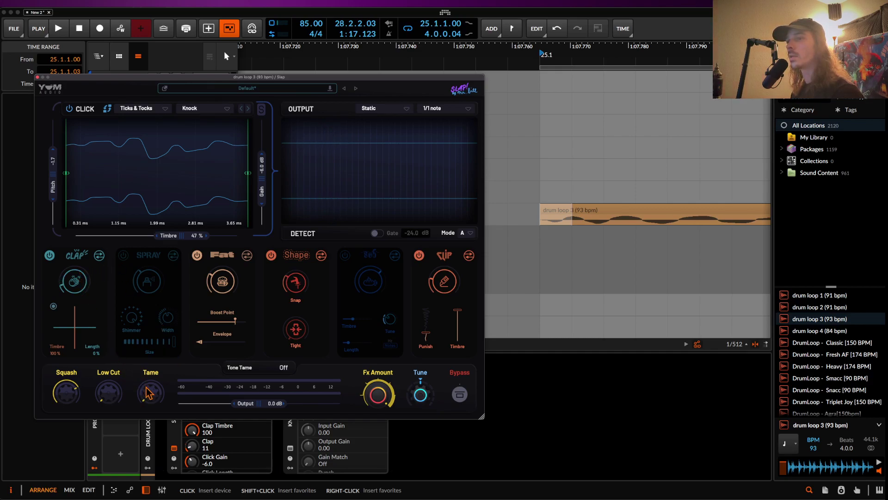
- Play the loop, raise Tame beyond 47 %, and set the Clap amount to 39
key(space)
drag(145, 392, 145, 379)
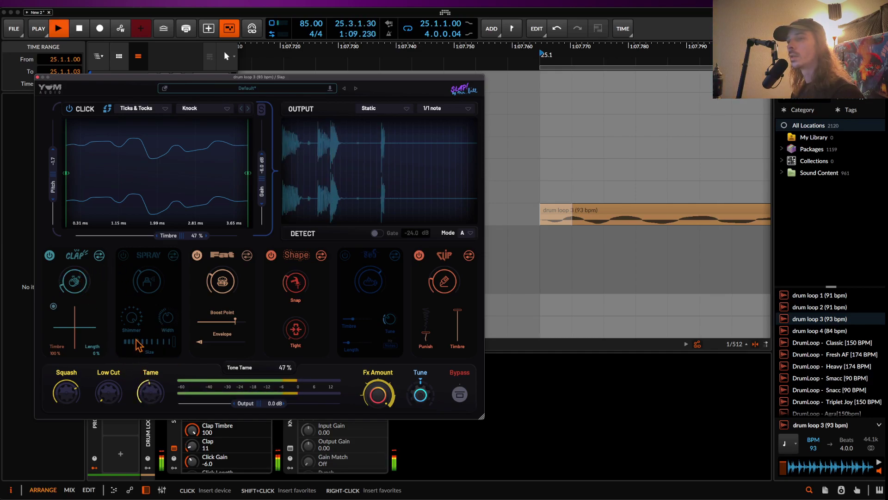
drag(70, 286, 72, 262)
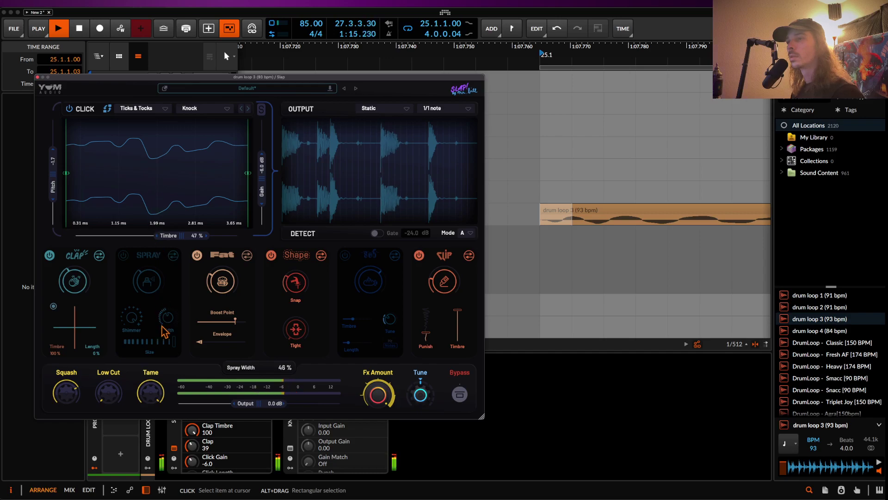
key(space)
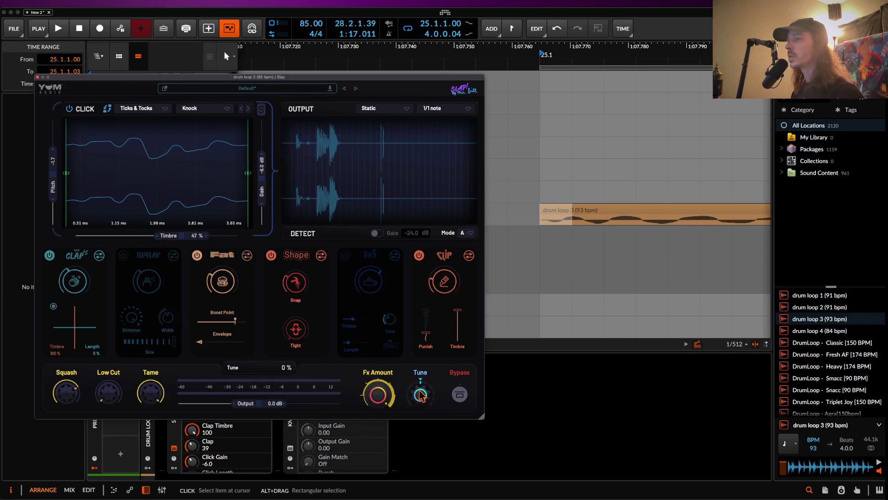
- Sweep Tune between -42 % and 100 % over the loop, raise Shape's controls, and reset Tune to 0 %
drag(422, 399, 423, 419)
key(space)
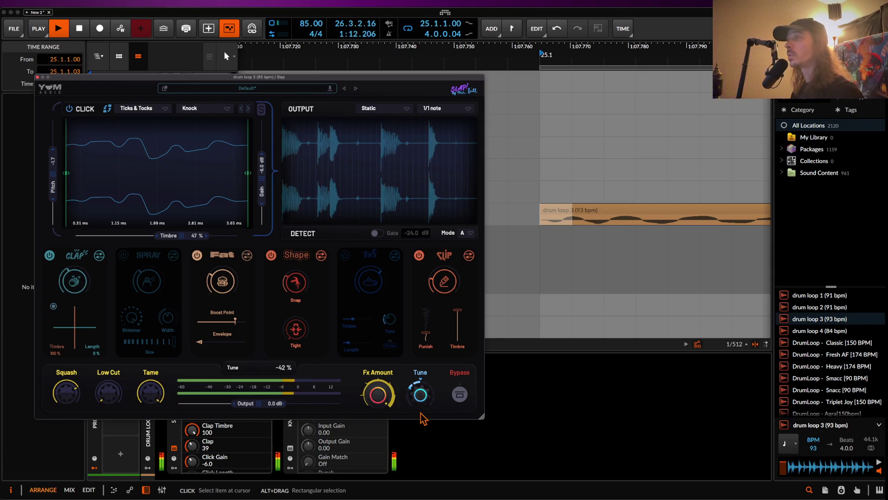
drag(423, 419, 407, 341)
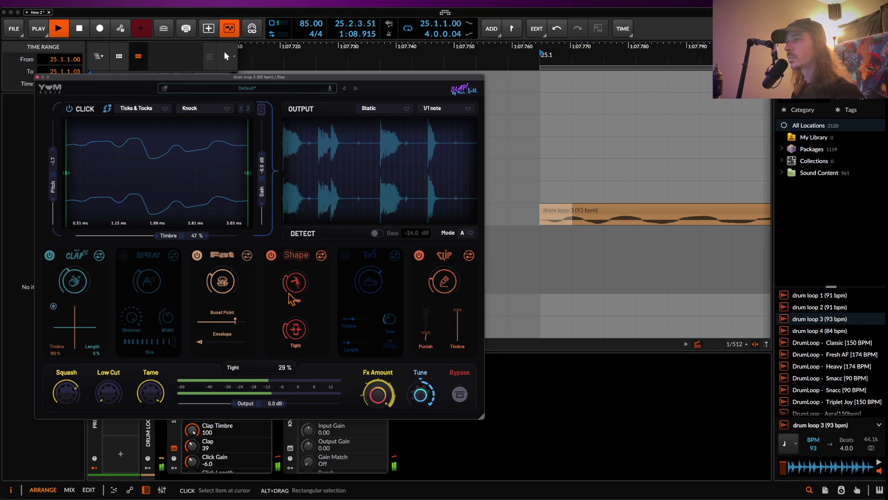
drag(291, 299, 290, 264)
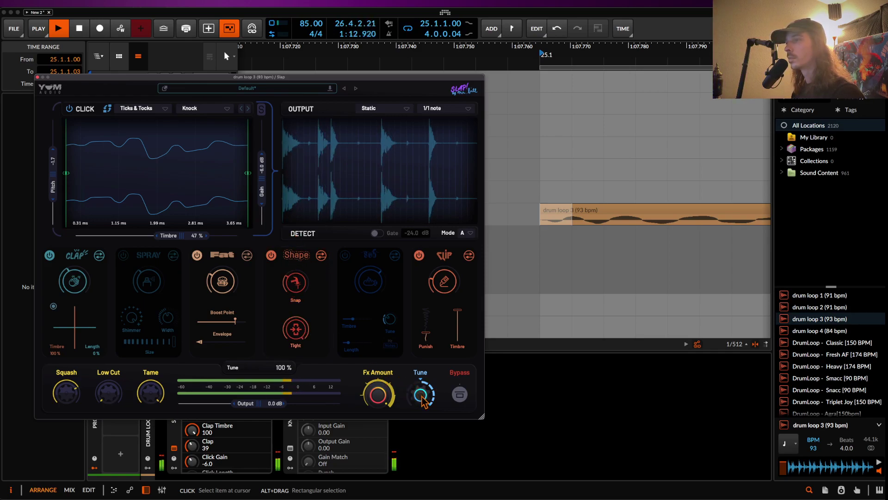
key(space)
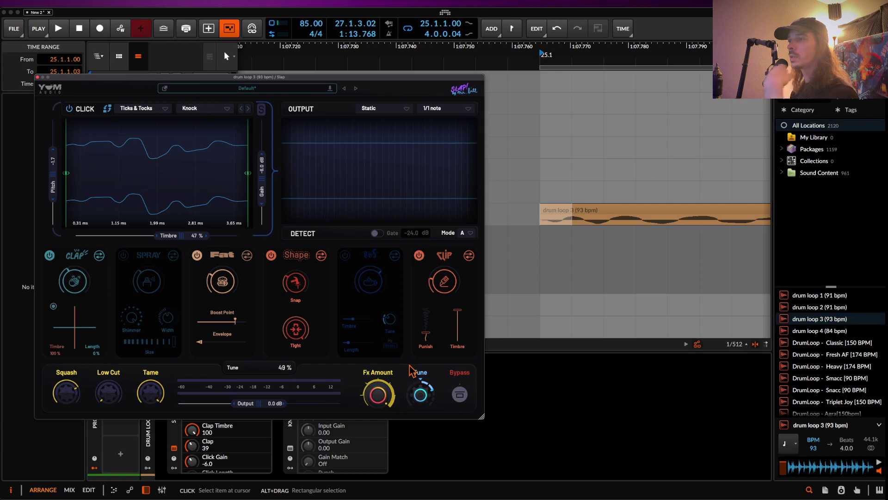
double_click(424, 396)
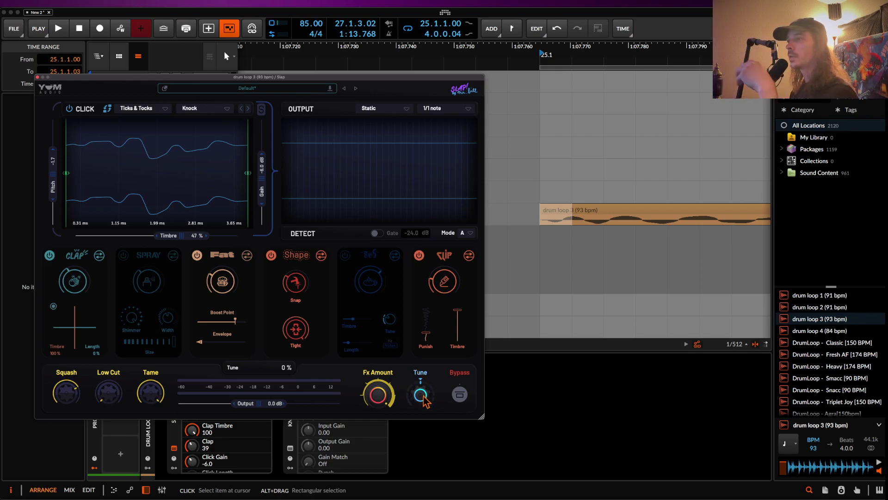
- Scale the drum loop 3 clip to double speed and play it with Tune raised
mouse_move(387, 319)
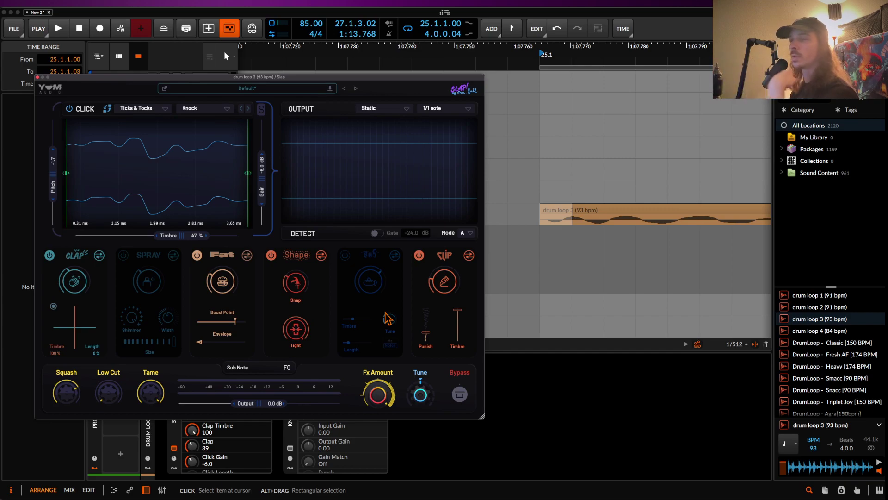
click(584, 213)
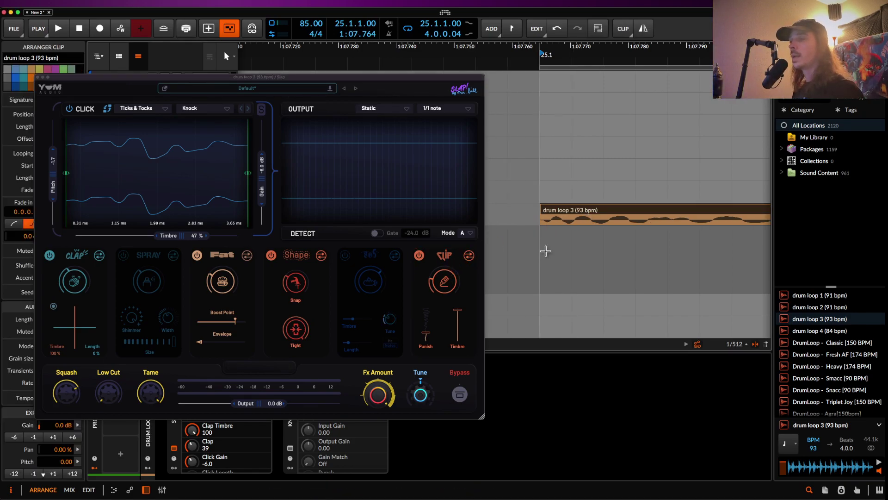
mouse_move(413, 402)
key(space)
drag(418, 402, 422, 389)
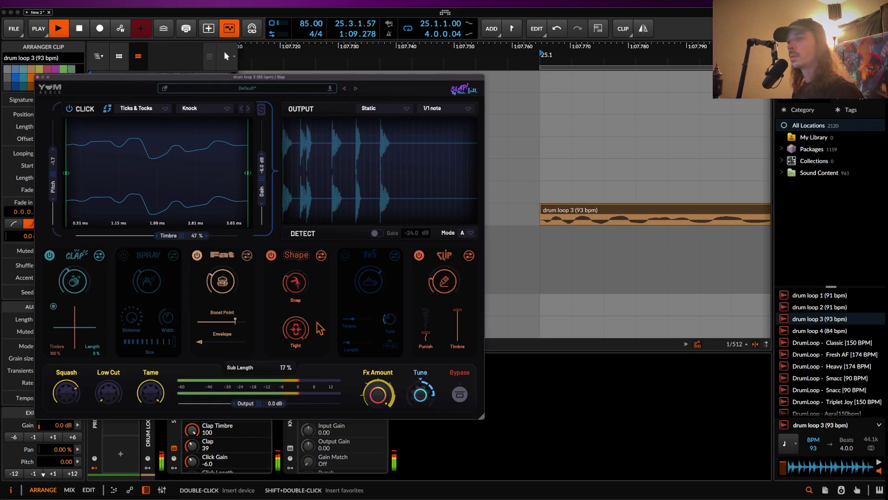
- Lower Shape's Tight to 38 and set the Clip amount to 13 % while auditioning the faster loop
mouse_move(296, 295)
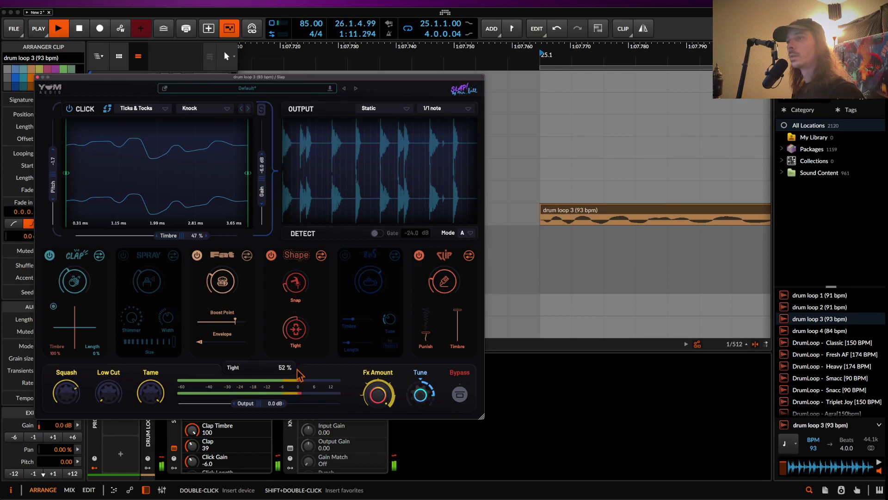
mouse_move(218, 292)
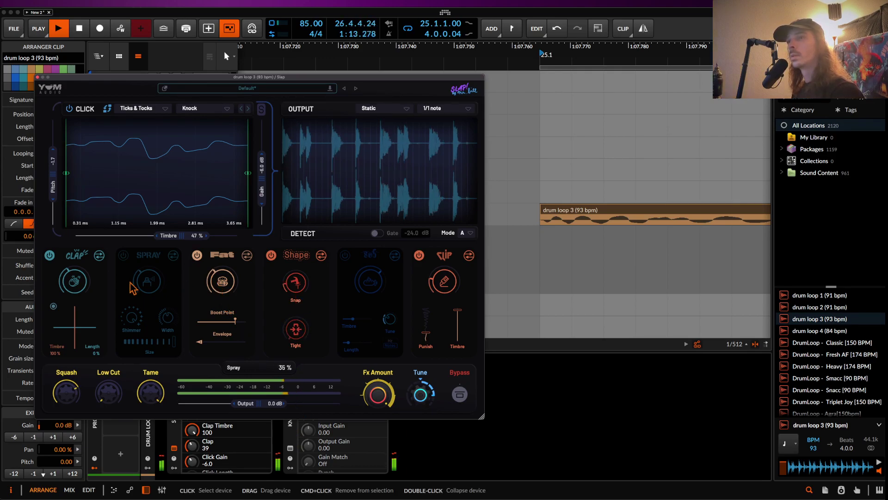
key(space)
key(space)
mouse_move(435, 284)
drag(431, 281, 440, 289)
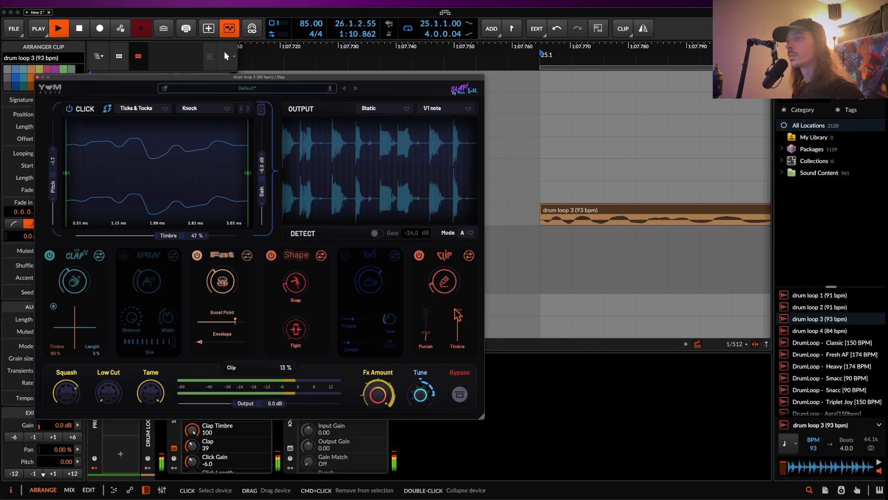
- Lower Clip's Timbre, turn Tame and Squash off, and restart playback
double_click(151, 392)
double_click(67, 392)
key(space)
key(space)
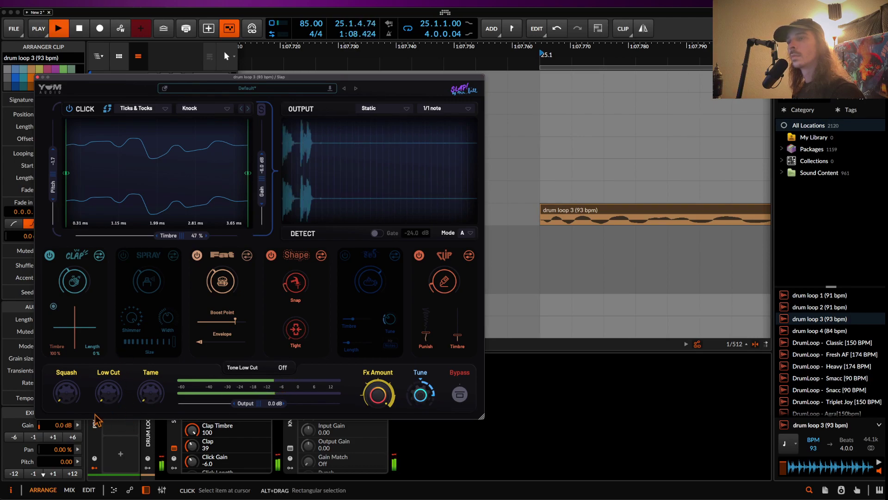
- Raise Squash again and return Tune to 0 % while the loop plays, ending with playback stopped
drag(66, 392, 66, 339)
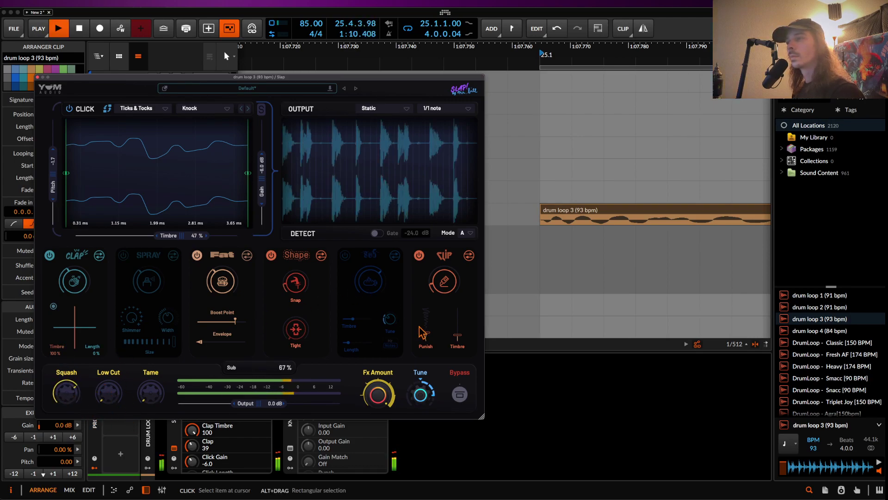
mouse_move(422, 394)
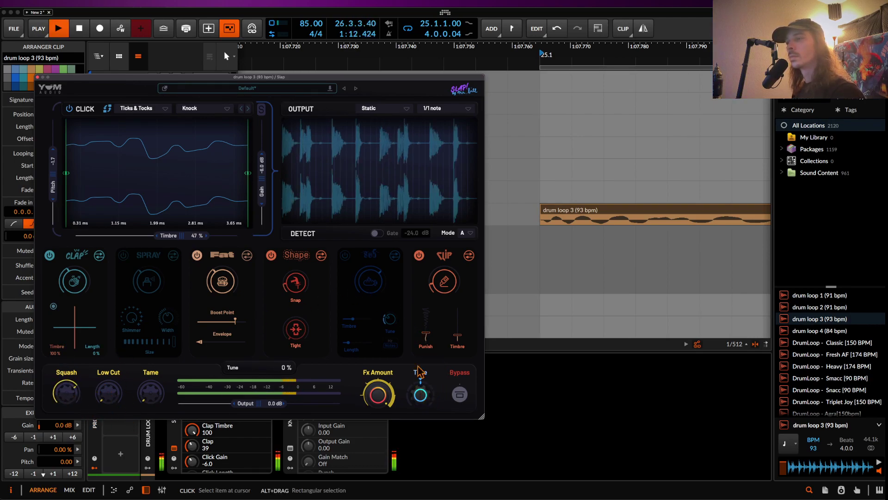
mouse_move(296, 282)
key(space)
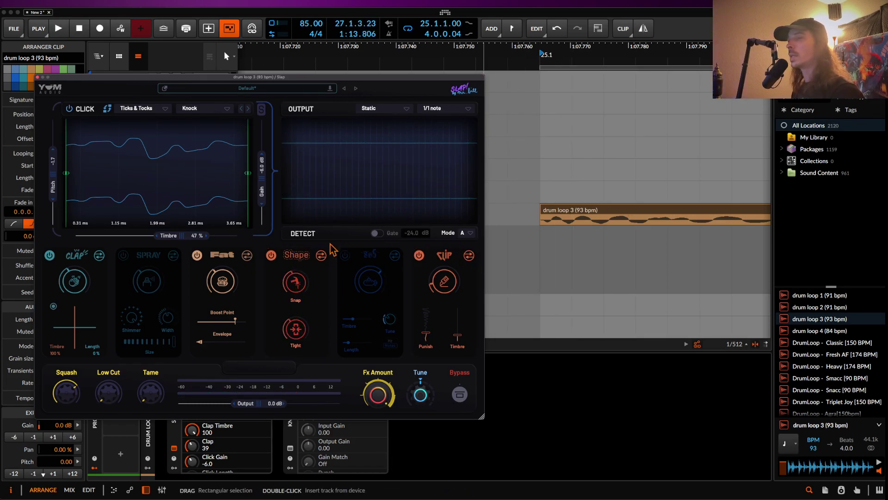
- Close and deactivate Slap, activate the KNOCK device, and open its plug-in window near the top of the arranger
click(37, 77)
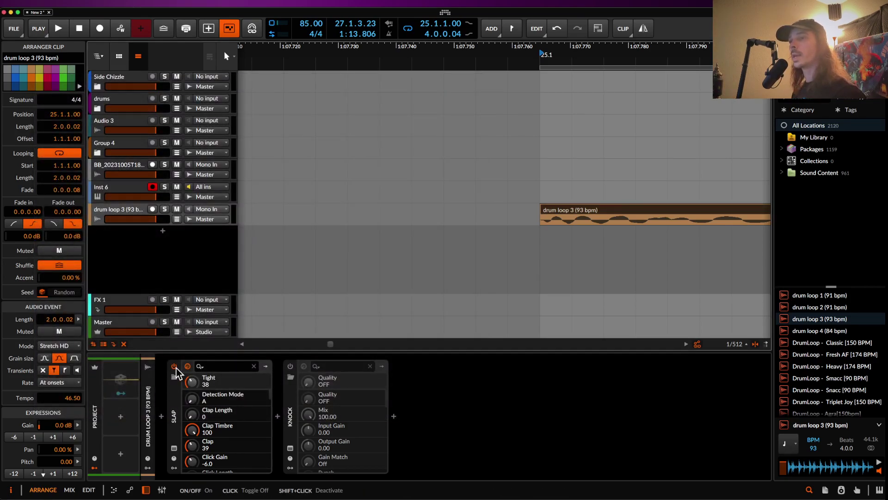
click(175, 366)
click(290, 367)
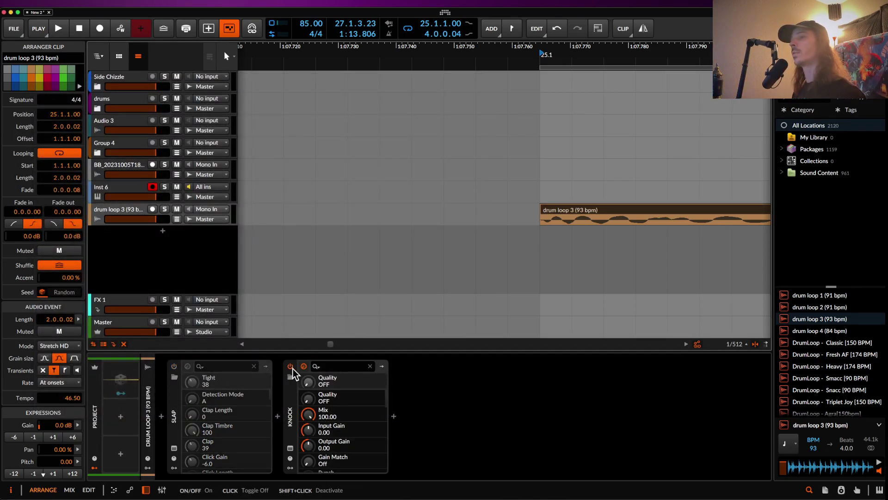
click(290, 448)
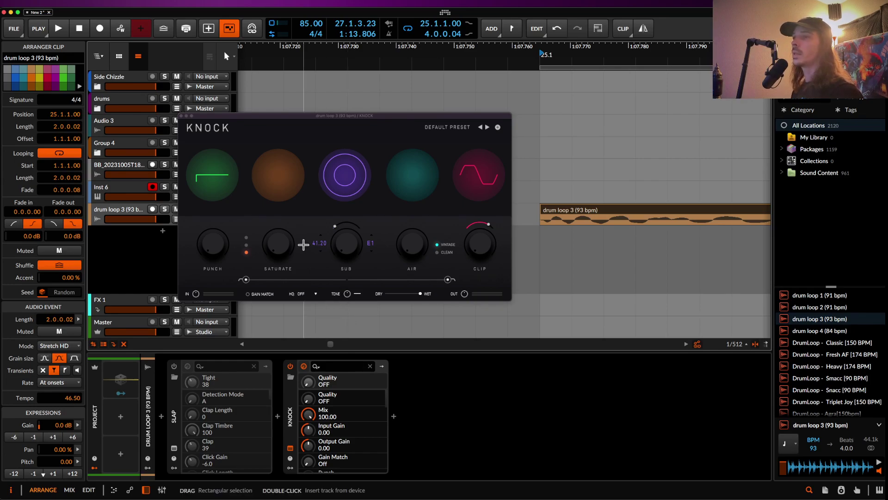
drag(354, 117, 372, 69)
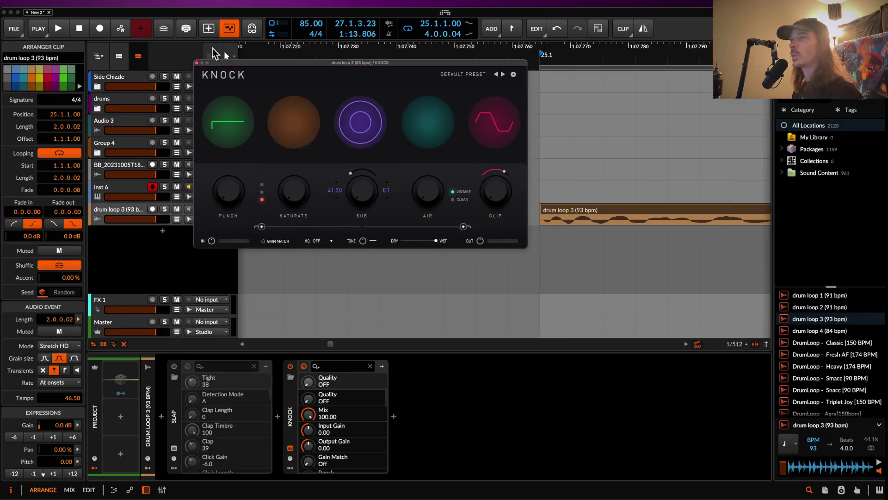
- Set KNOCK's Sub note to F1 and lower the Clip Curve to 0
click(263, 195)
click(262, 199)
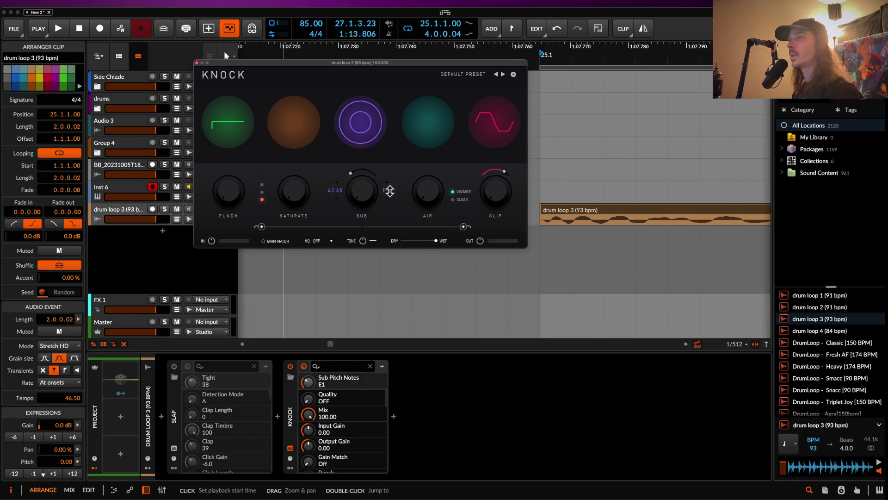
drag(389, 196, 465, 268)
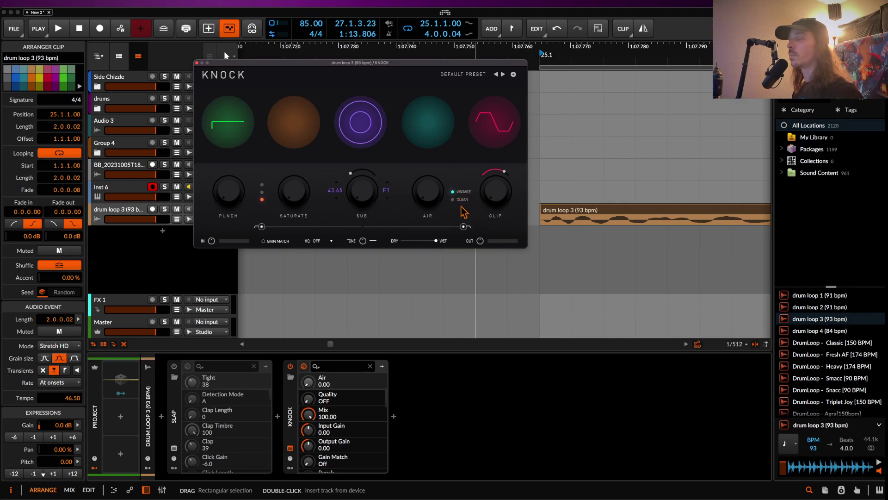
drag(432, 200, 430, 229)
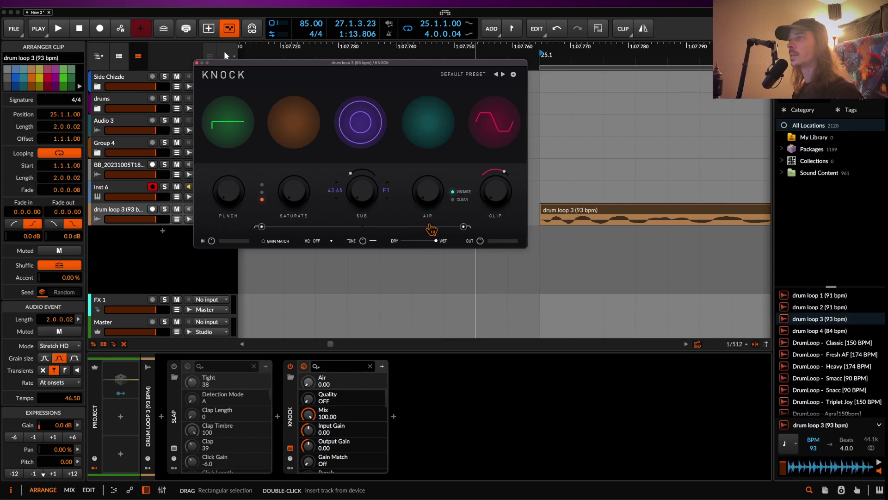
drag(505, 173, 452, 177)
drag(378, 166, 403, 185)
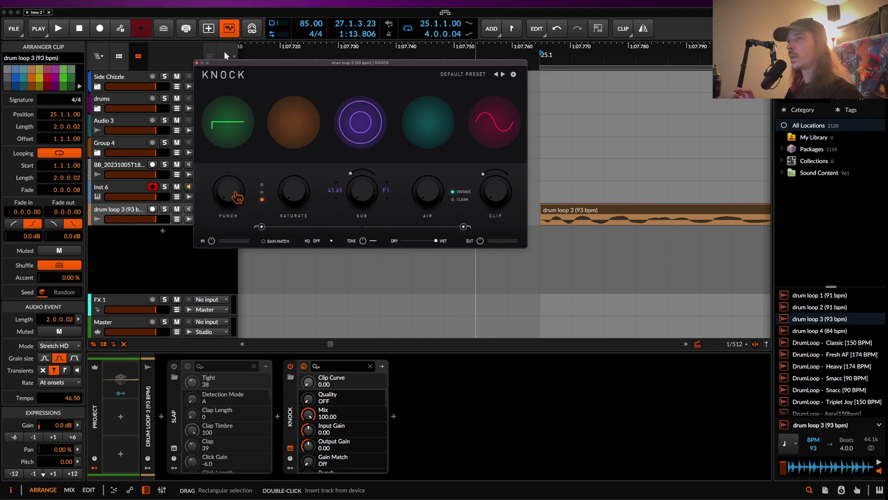
- Play the drum loop, extend its clip length to 4.0.0.04, and raise KNOCK's Punch to 64
key(space)
drag(237, 198, 228, 174)
click(553, 207)
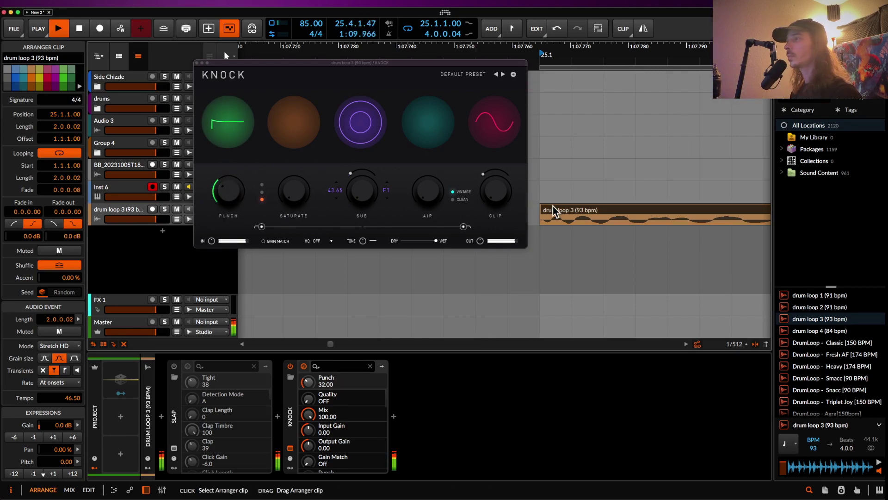
drag(238, 183, 238, 144)
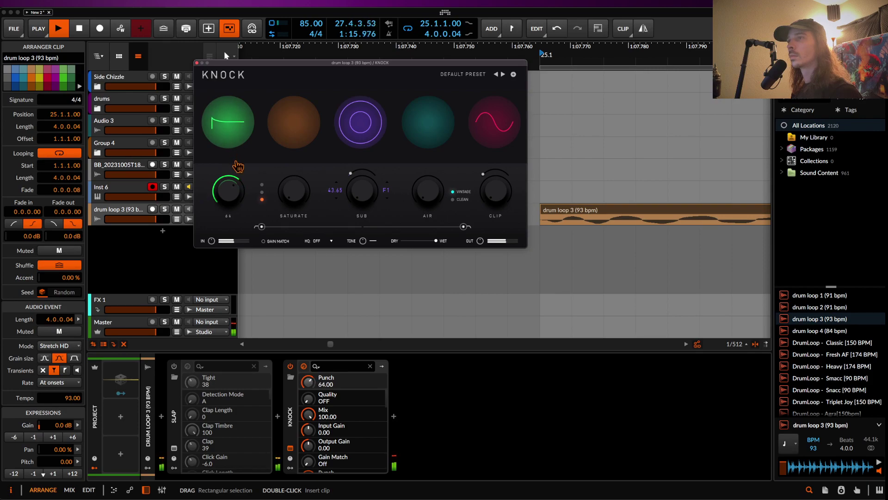
- Compare KNOCK's saturation colors during playback, choose Hard, and set Saturation to 5.66
click(262, 193)
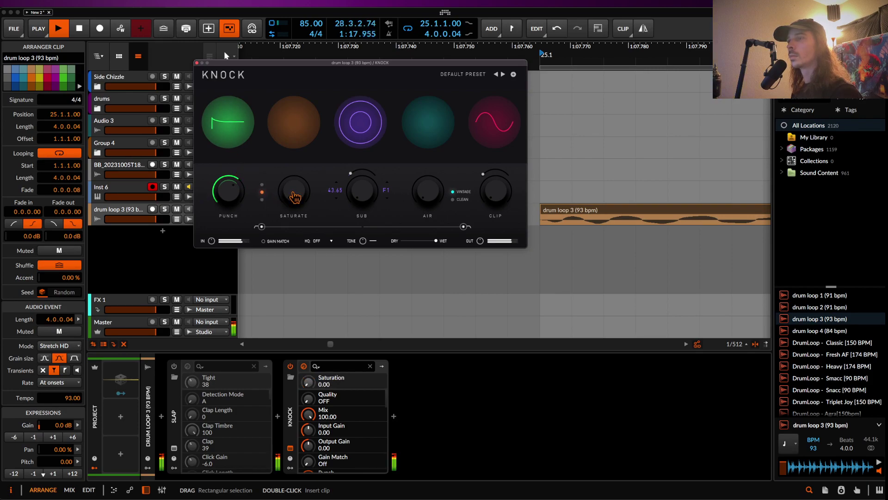
click(262, 185)
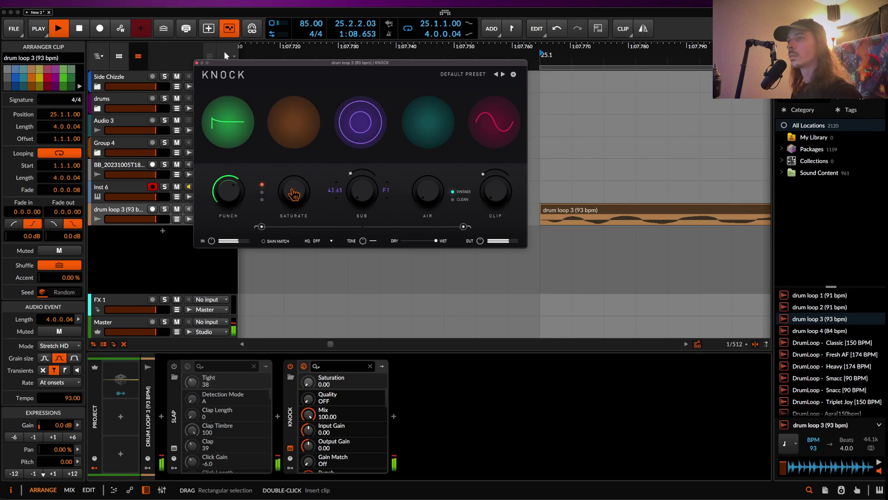
click(262, 199)
drag(292, 206, 291, 182)
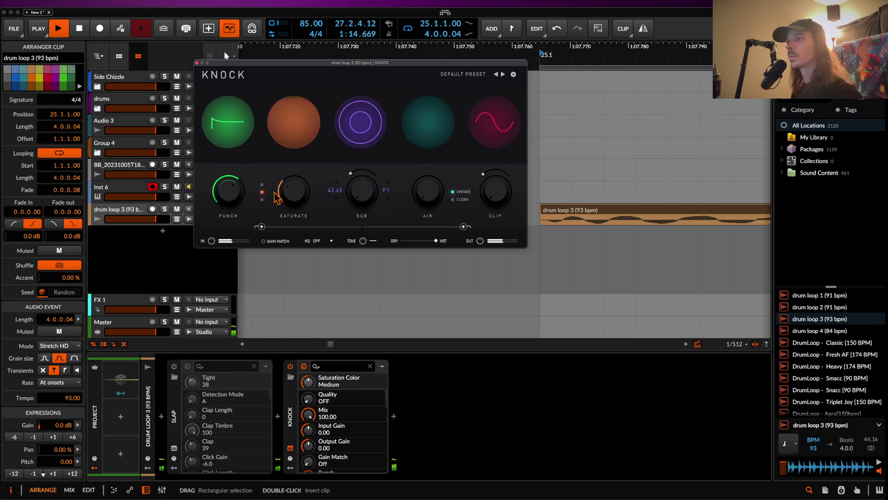
click(262, 185)
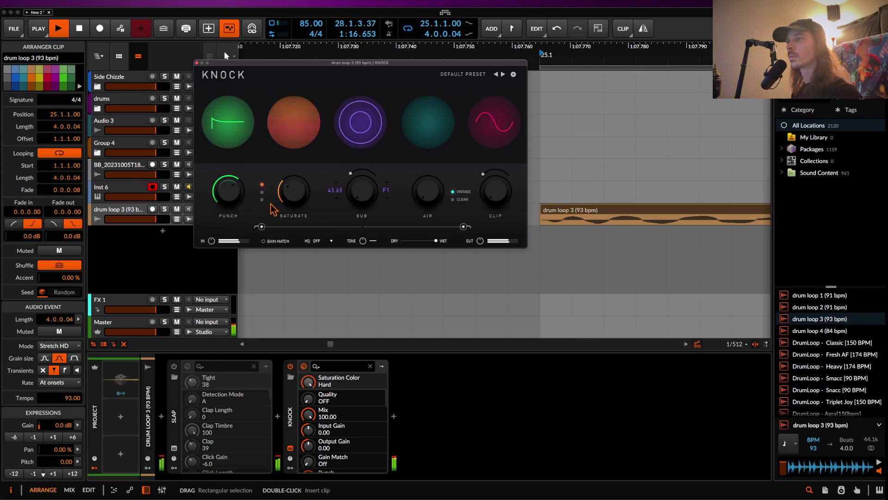
drag(290, 204, 290, 199)
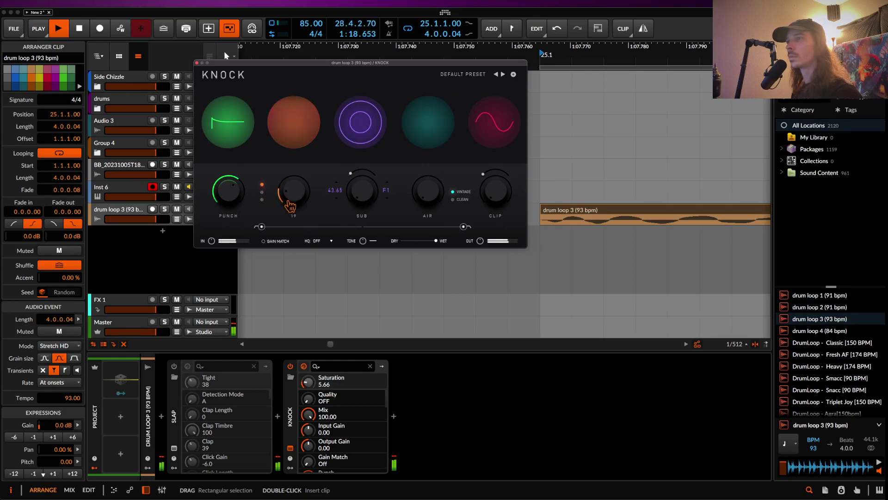
- Raise Sub with a Sub Decay of 913, and raise Air to 5.75 in Clean mode
mouse_move(350, 184)
mouse_down()
mouse_move(369, 158)
mouse_move(350, 176)
mouse_up()
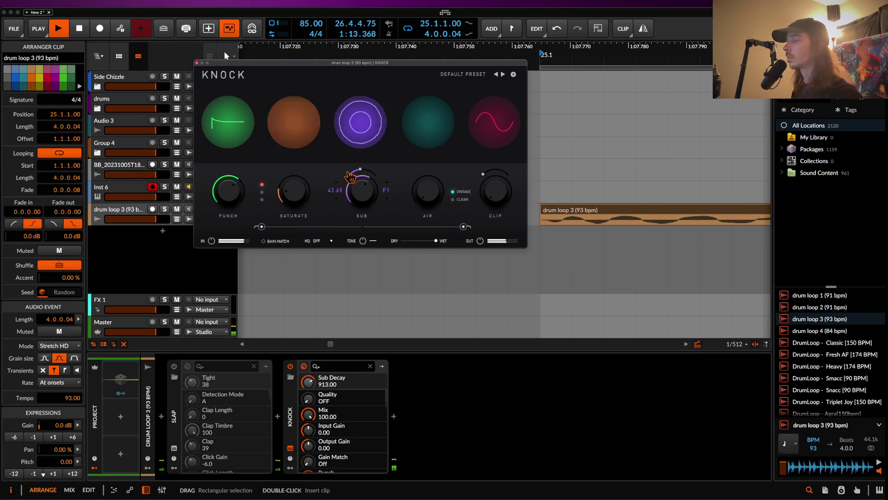
drag(432, 204, 425, 158)
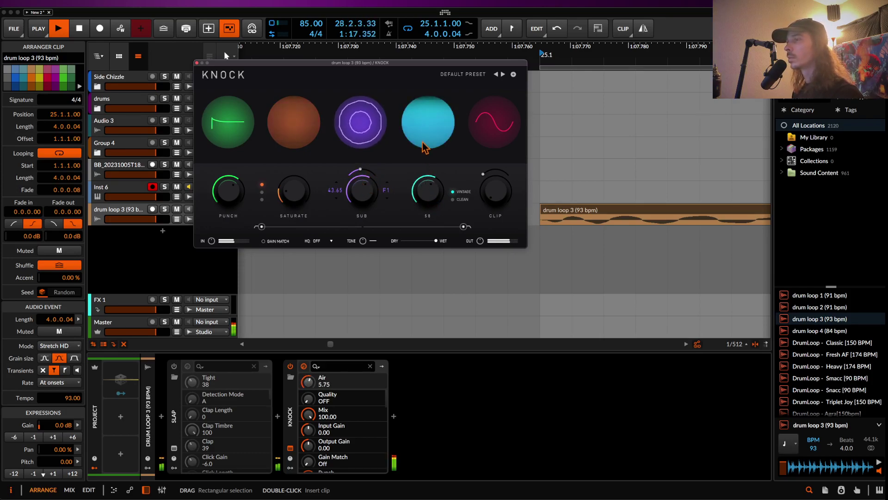
click(453, 200)
- Raise KNOCK's Clip Curve and set Clip to 2.78 during playback, ending with playback stopped
scroll(430, 202, up, 5)
drag(488, 201, 572, 168)
drag(509, 192, 509, 202)
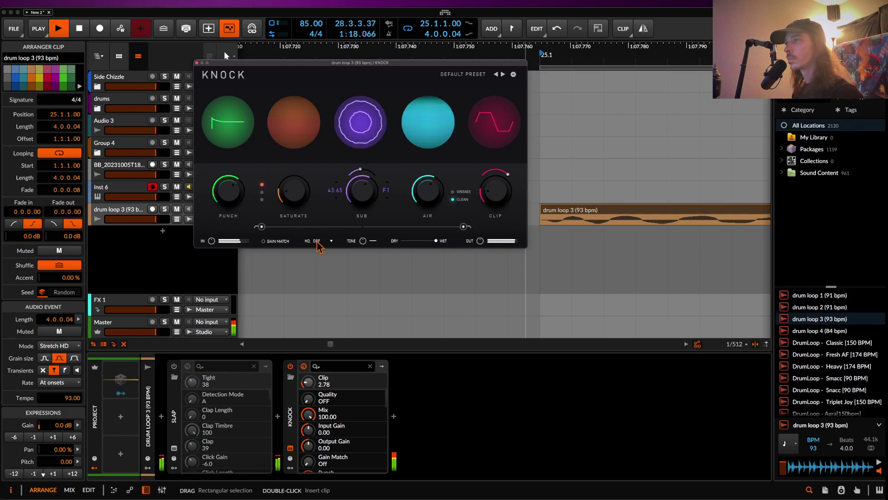
key(space)
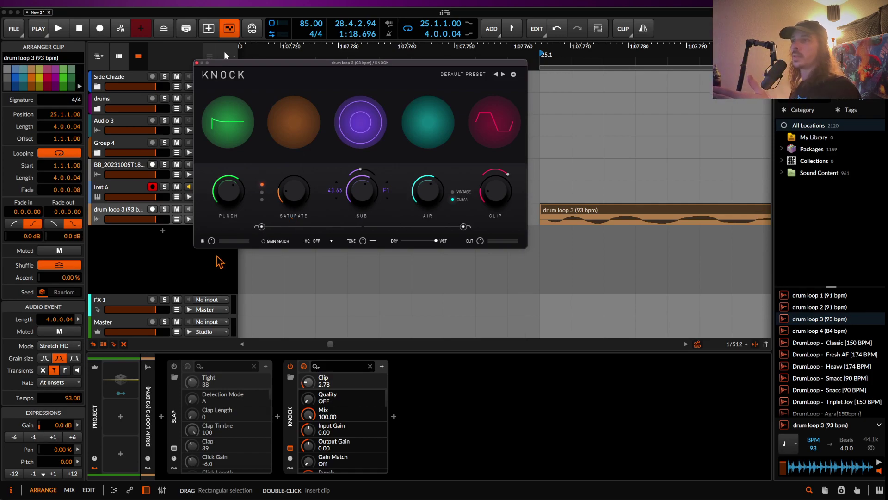
- Reopen the Slap plug-in window to compare its modules with KNOCK's, and close it again
click(174, 448)
drag(123, 248, 130, 82)
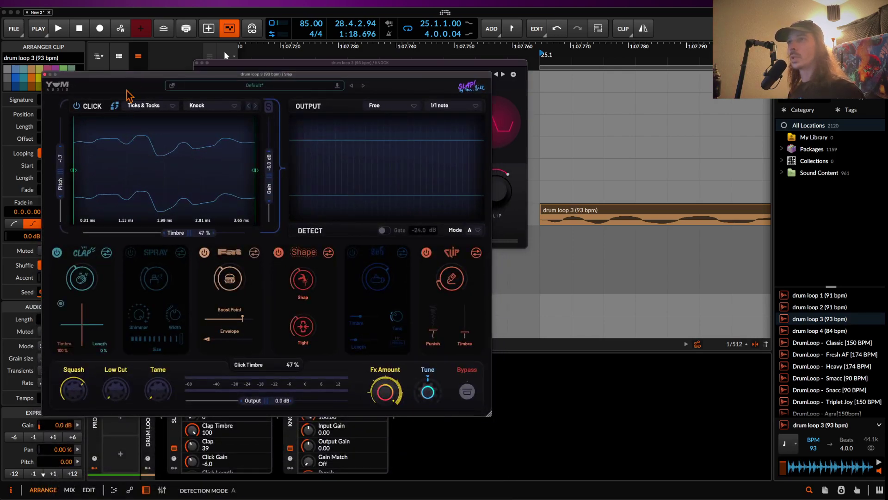
click(45, 74)
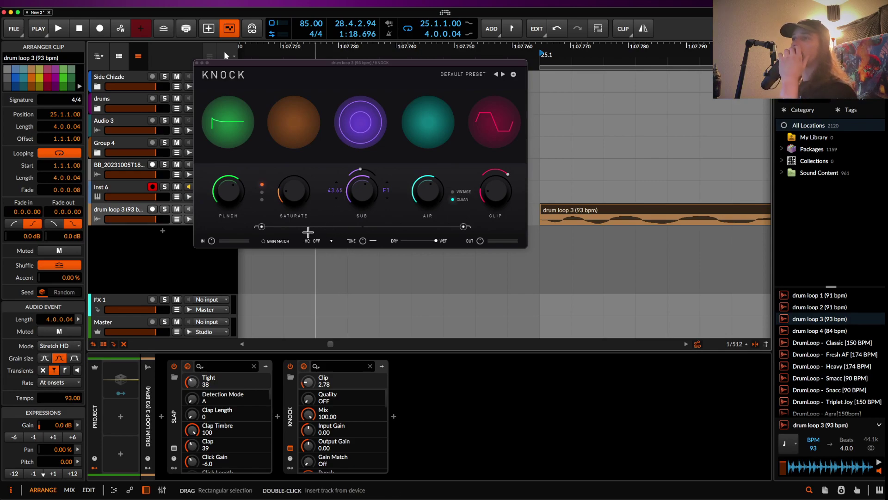
- Try KNOCK's Low Cut and High Cut filters and undo the changes
click(261, 226)
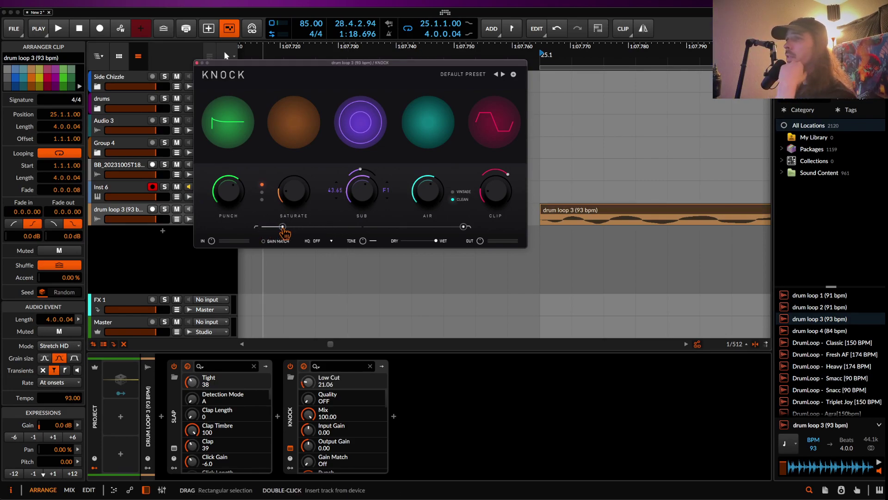
click(464, 226)
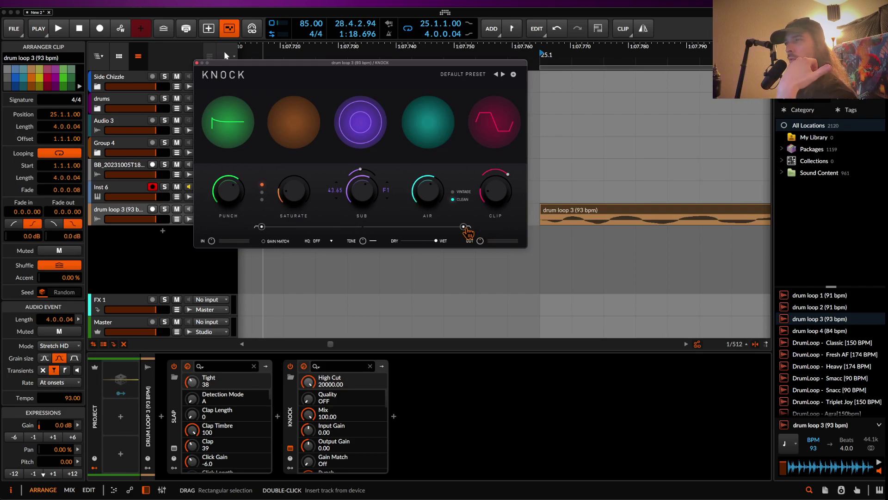
drag(464, 227, 367, 227)
key(ctrl+z)
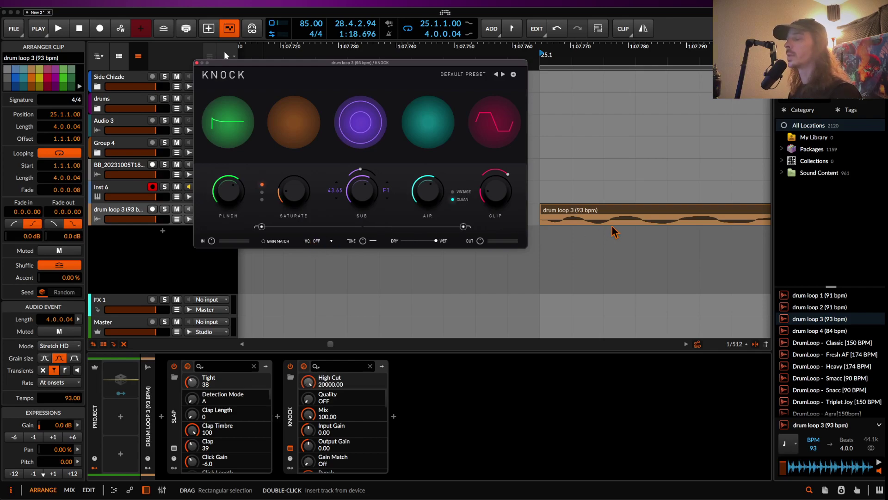
- Try KNOCK's Tone control, return it to 0, and view the HQ quality options
click(363, 242)
drag(361, 219, 363, 250)
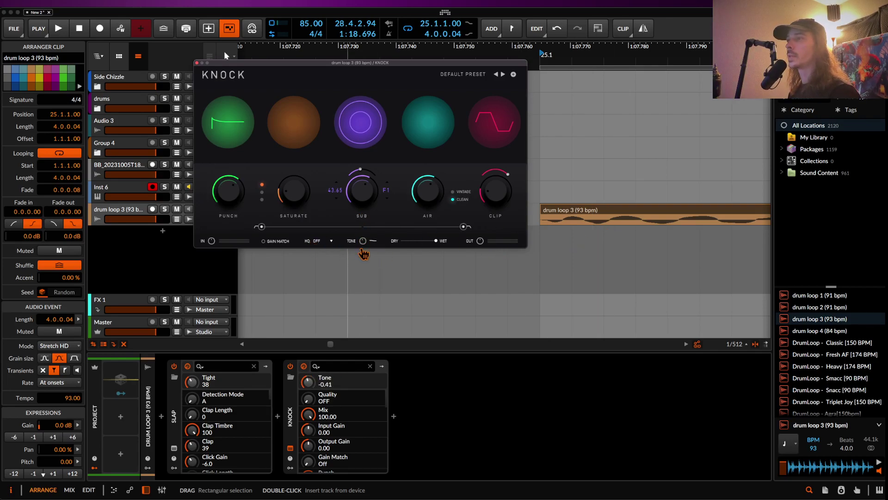
drag(368, 281, 366, 262)
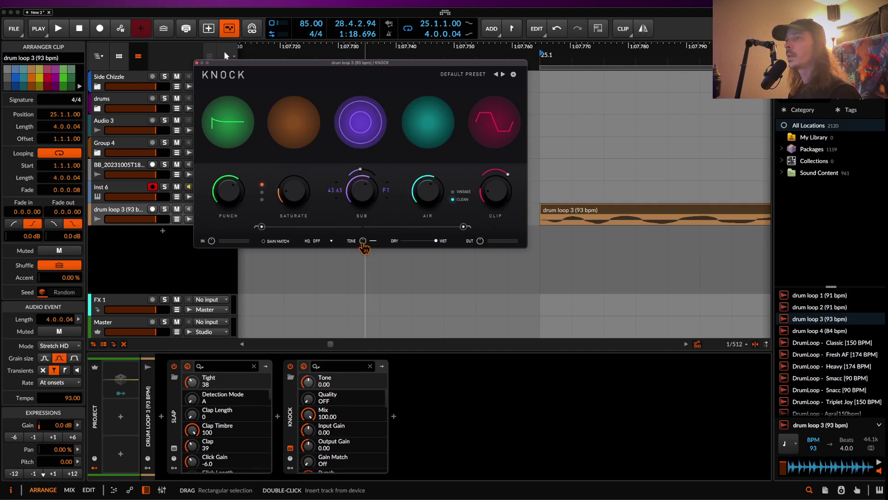
click(330, 241)
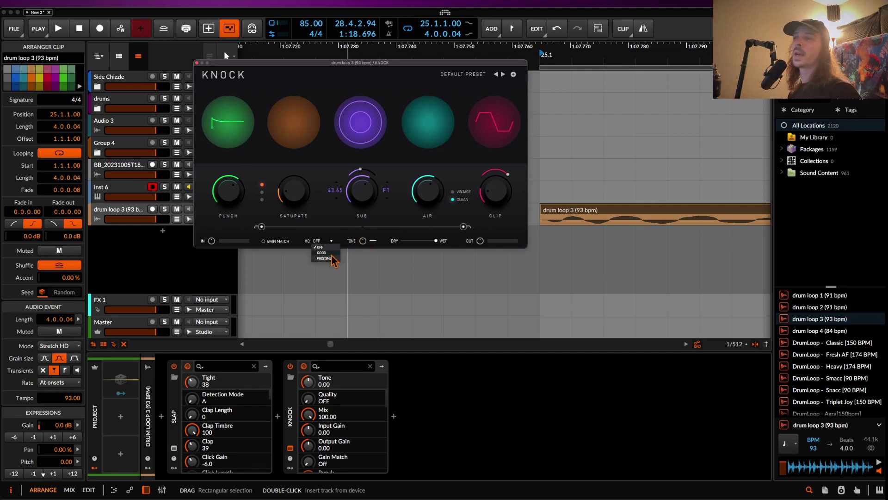
- Set KNOCK's Low Cut to 80.49 and audition the loop with Air lowered to 3.72 before raising it again
drag(262, 226, 320, 228)
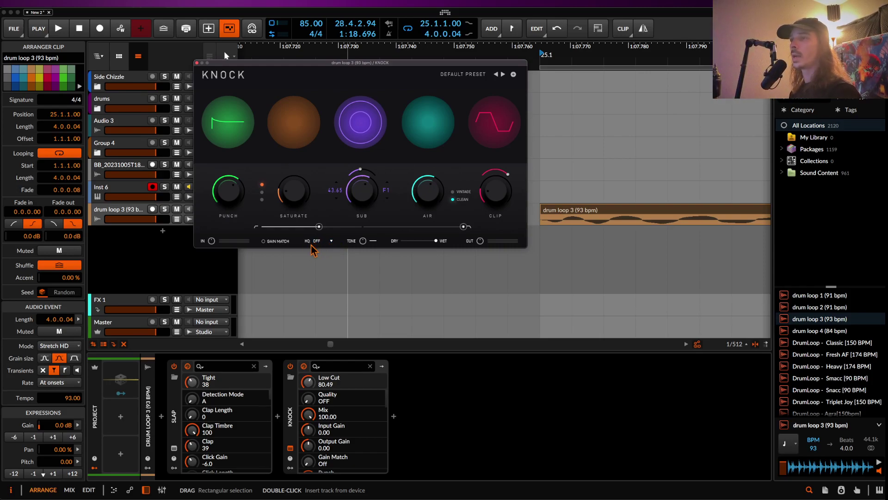
key(space)
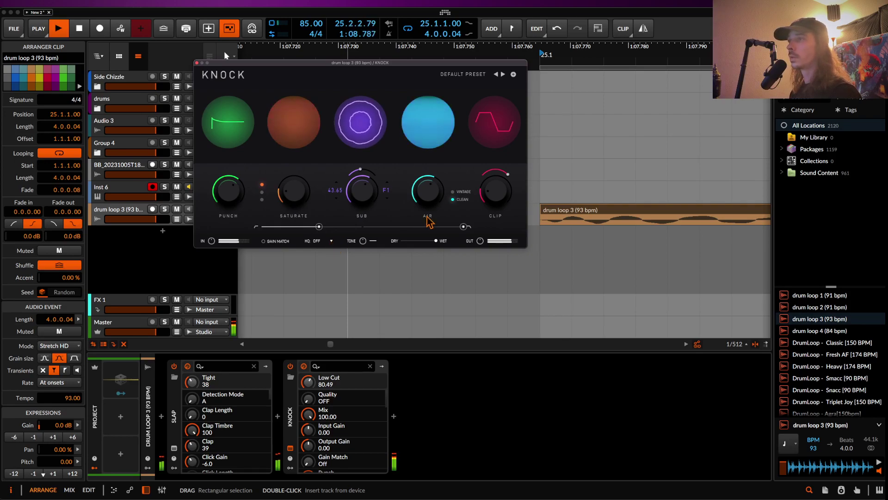
drag(435, 208, 430, 212)
key(space)
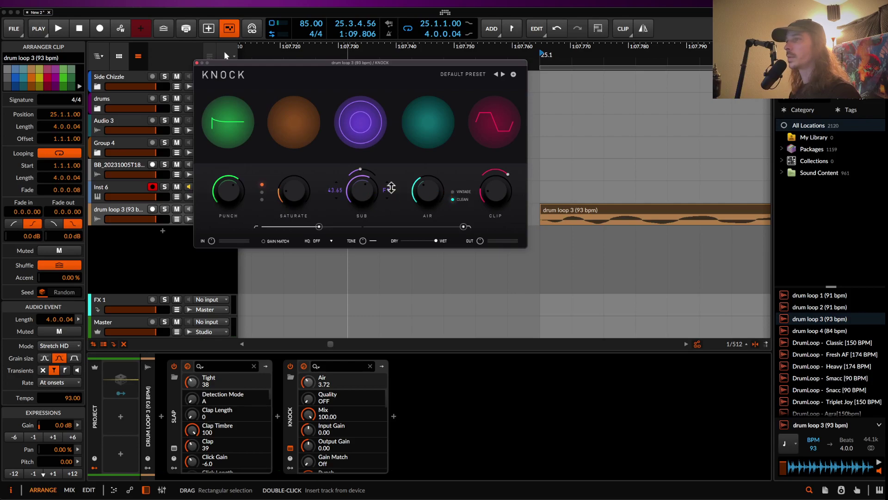
drag(432, 198, 420, 163)
- Audition the HQ quality on Good and Pristine while the loop plays, and return it to Off with playback stopped
key(space)
click(329, 240)
click(322, 253)
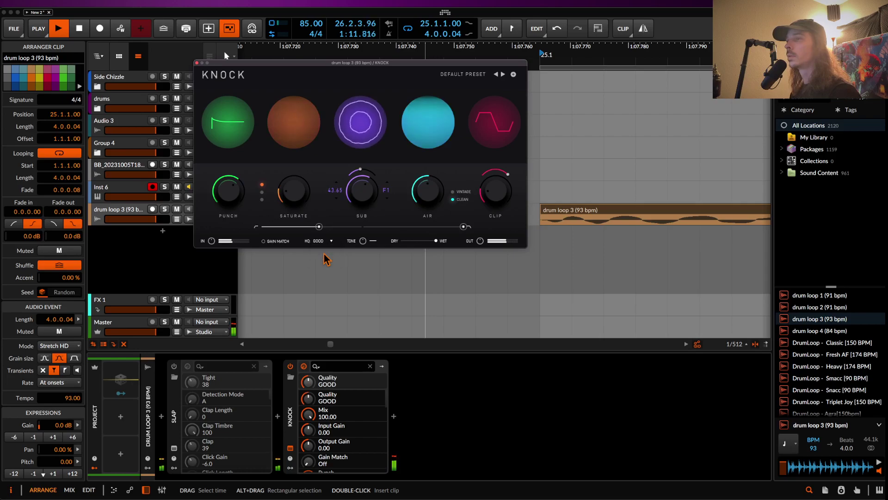
click(324, 240)
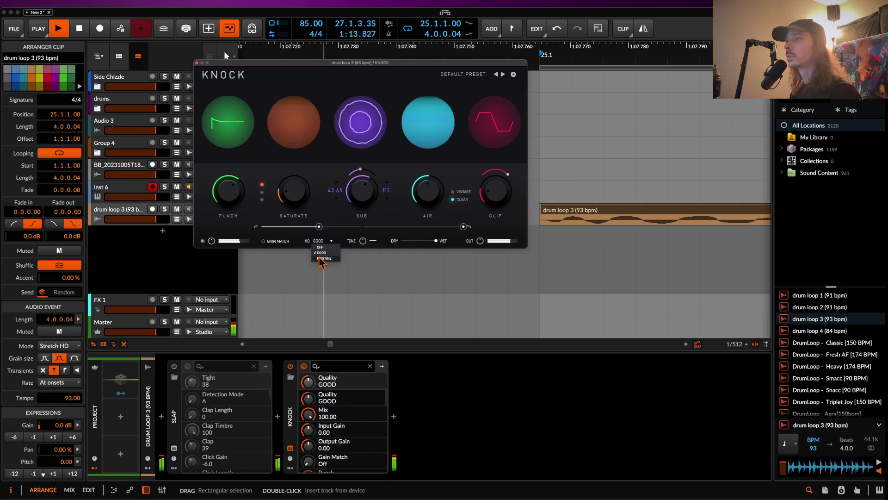
click(321, 258)
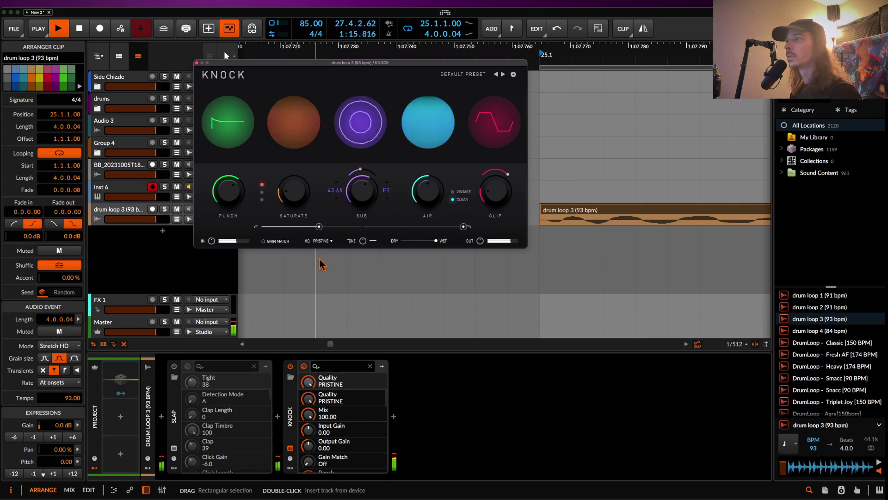
key(space)
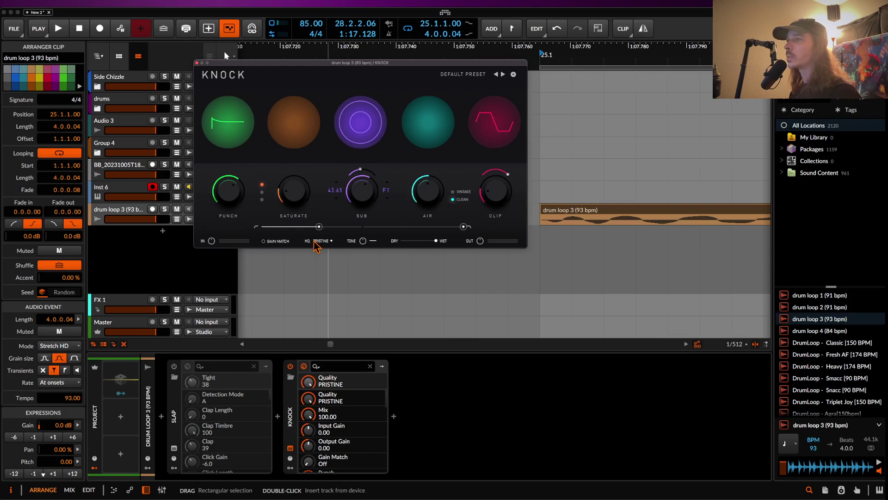
click(330, 241)
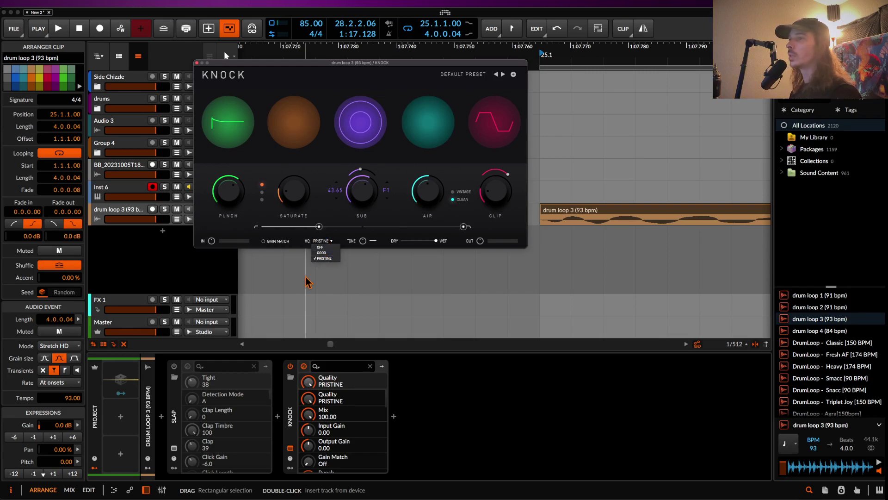
click(320, 247)
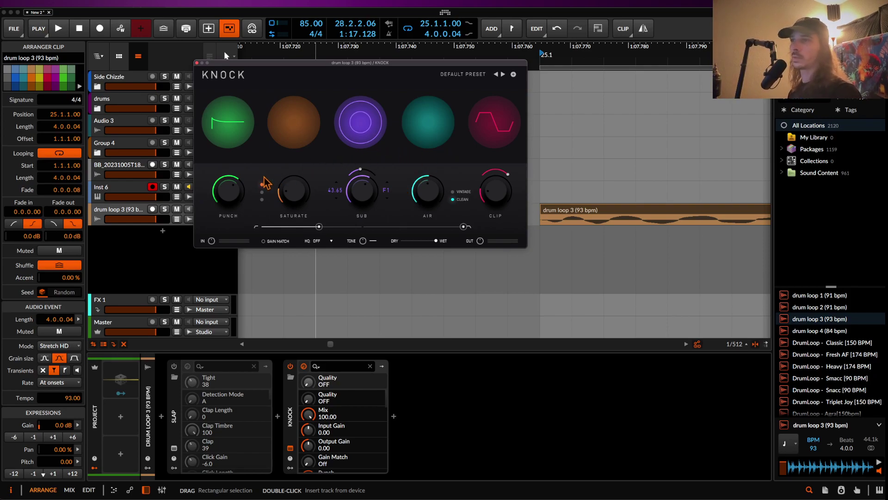
- Turn the KNOCK device off to hear the loop without it, and turn it back on with playback stopped
click(290, 366)
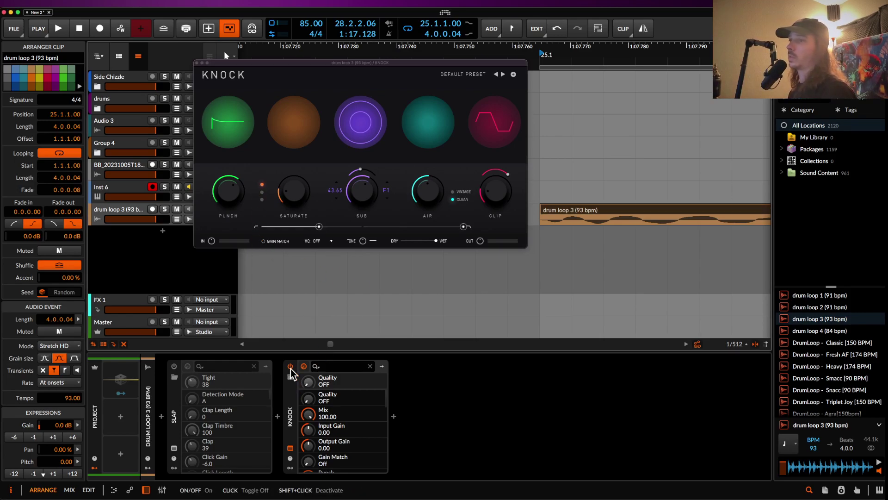
key(space)
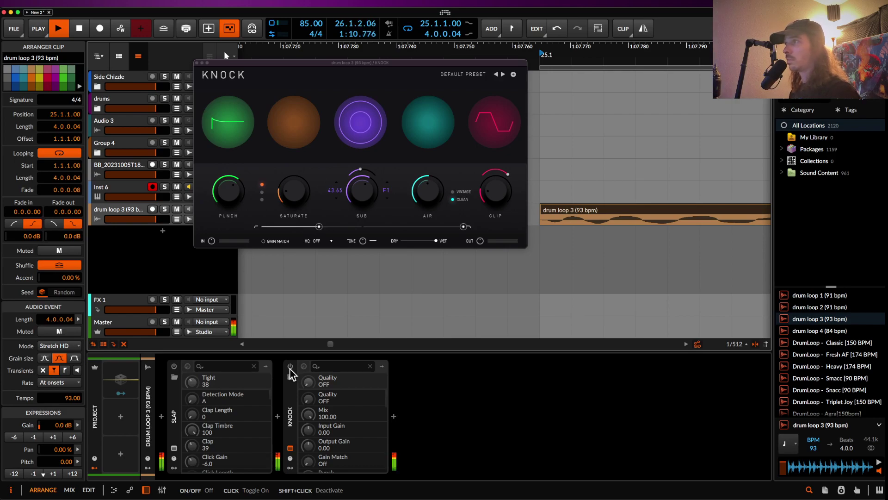
key(space)
click(290, 367)
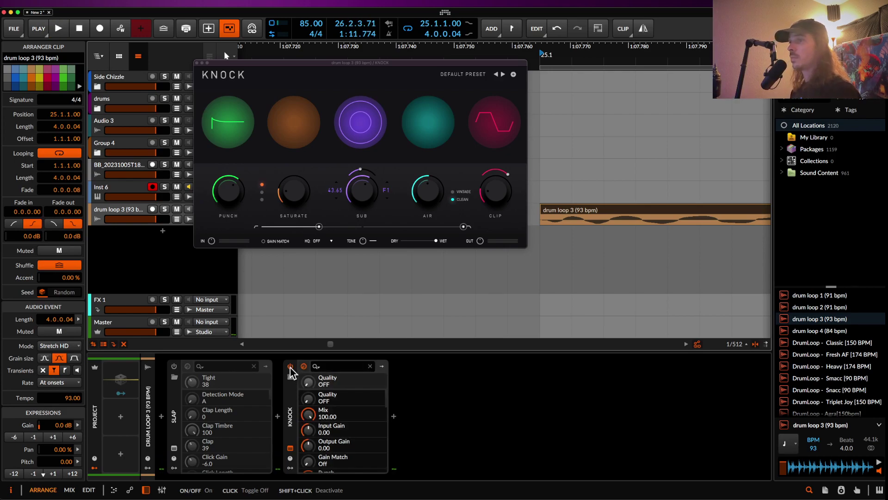
- Set KNOCK's Punch to 48 while auditioning the drum loop, with playback stopped at the end
key(space)
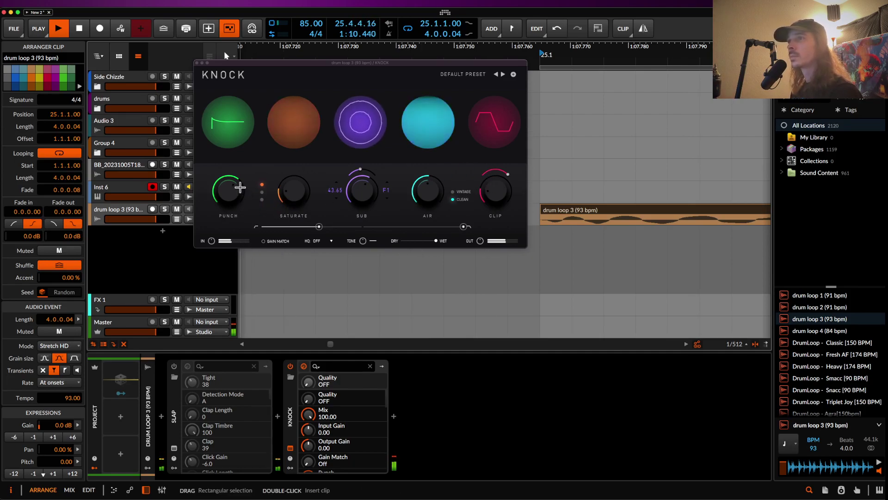
drag(228, 192, 229, 203)
key(space)
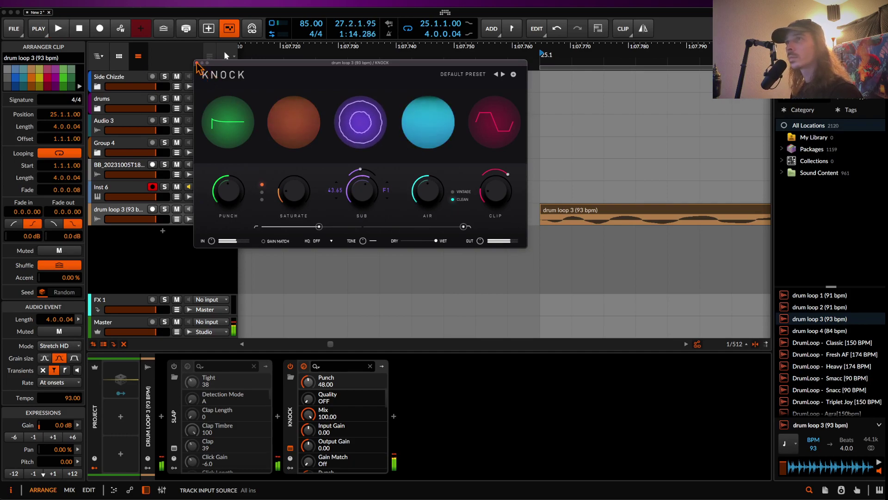
- Turn KNOCK off and Slap on, and open Slap's window with the drum loop playing
click(304, 366)
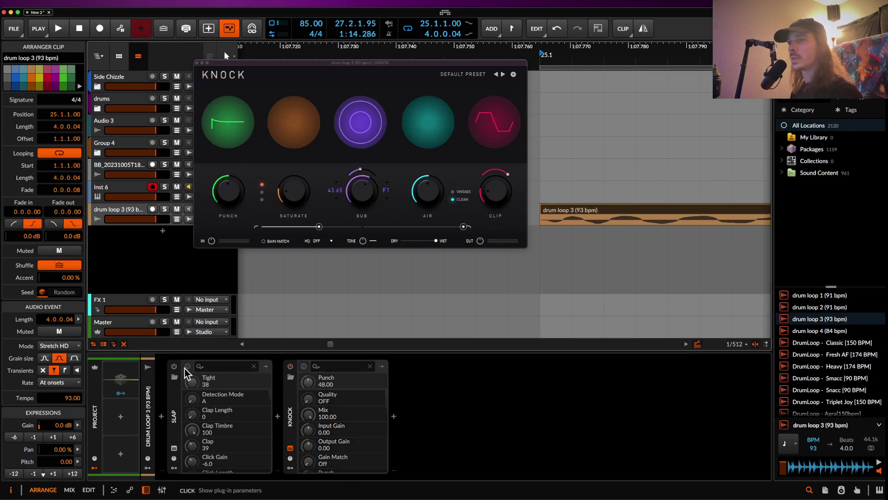
click(187, 366)
key(space)
click(174, 448)
drag(270, 243, 269, 80)
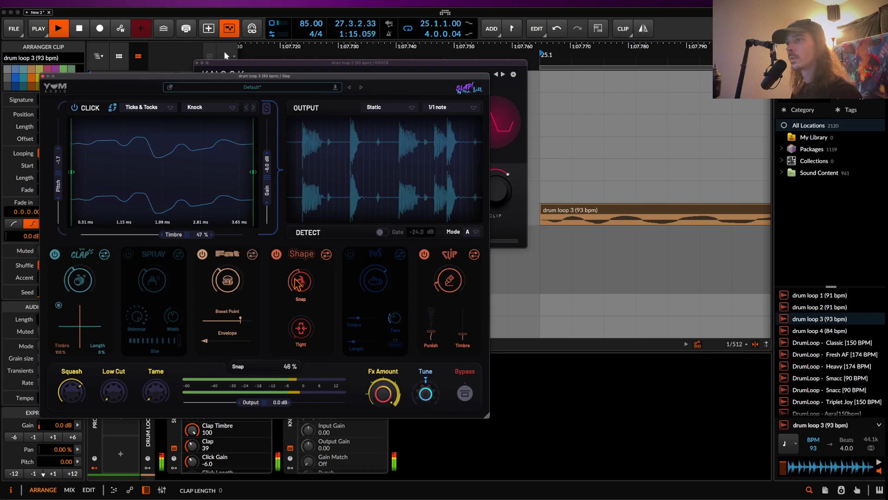
- Set Slap's Clap amount to 23% and turn Squash off while listening, and stop playback
drag(75, 271, 104, 317)
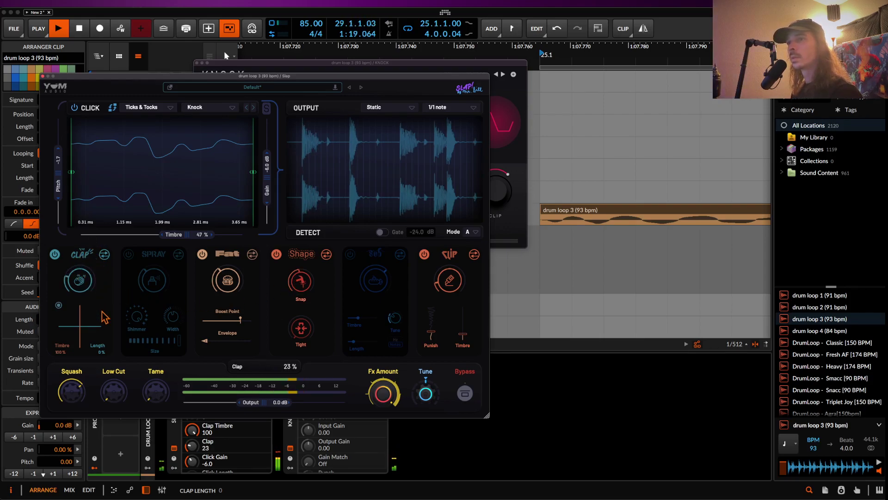
drag(90, 363, 95, 319)
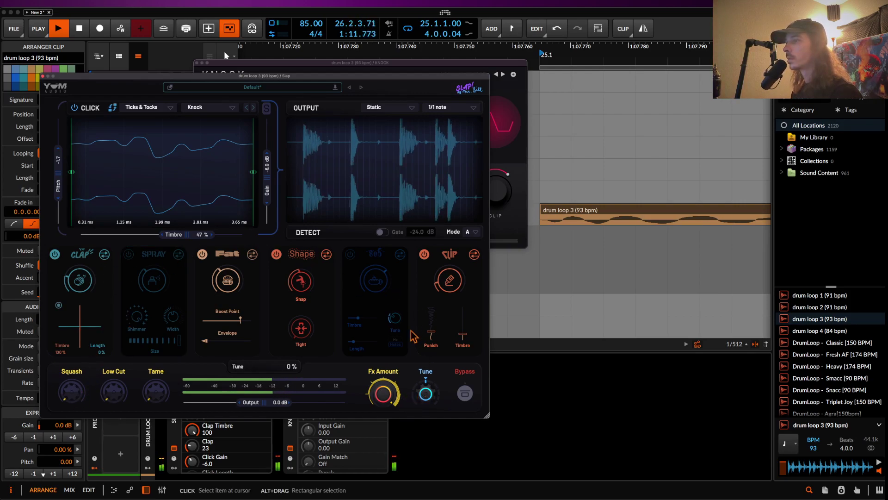
key(space)
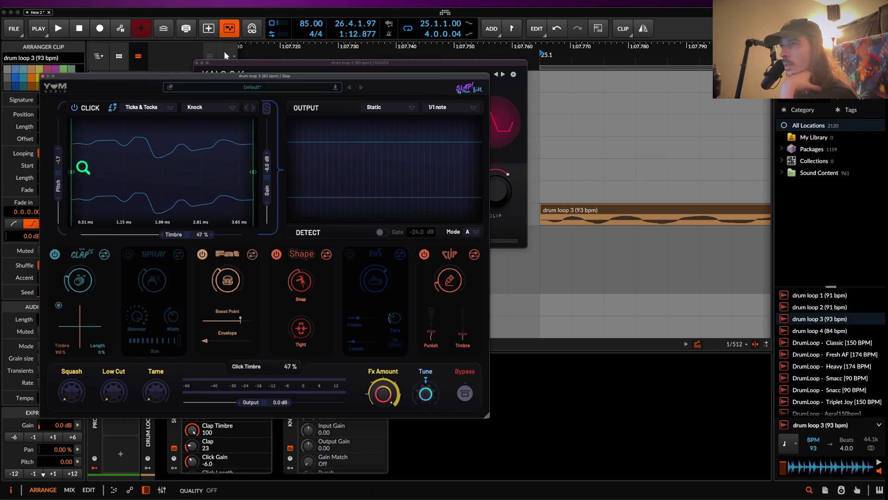
- Close and reopen Slap's window, and raise the Timbre of its Clip section to the maximum
click(42, 77)
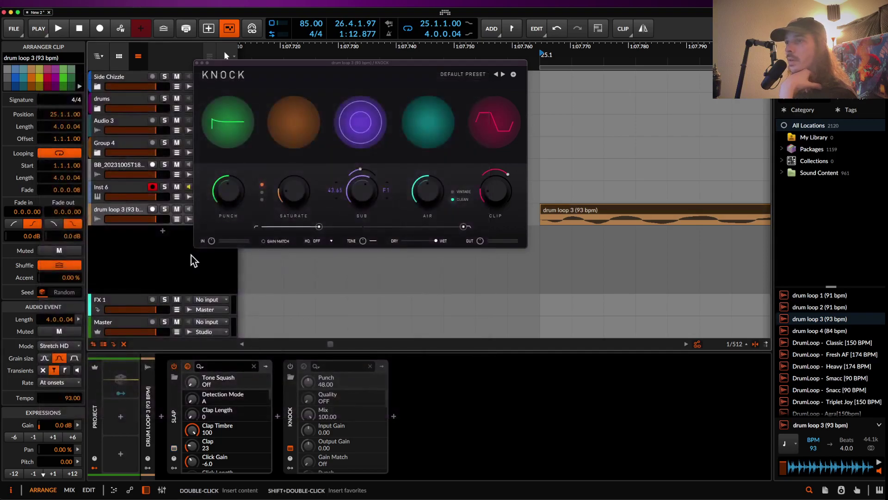
click(294, 402)
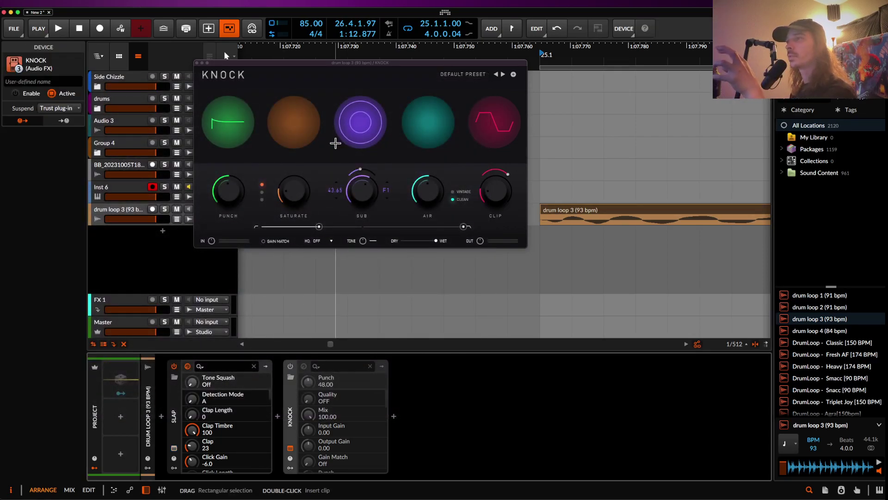
click(175, 406)
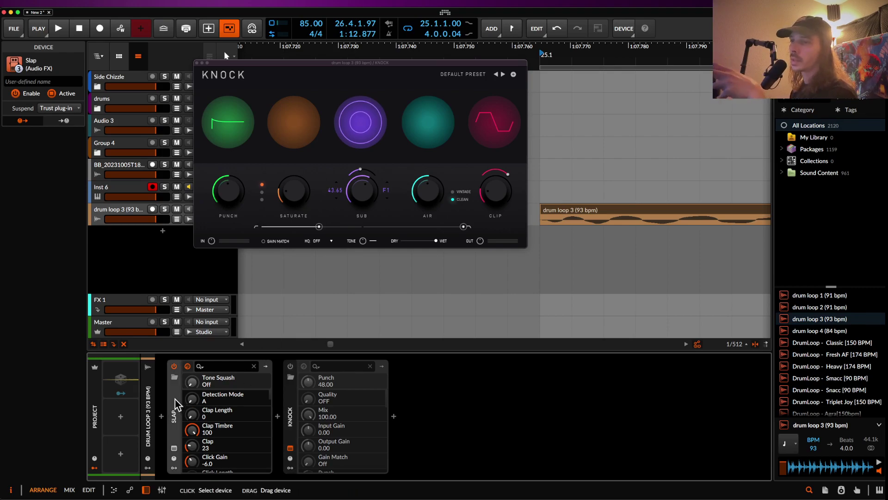
click(174, 448)
drag(260, 239, 260, 75)
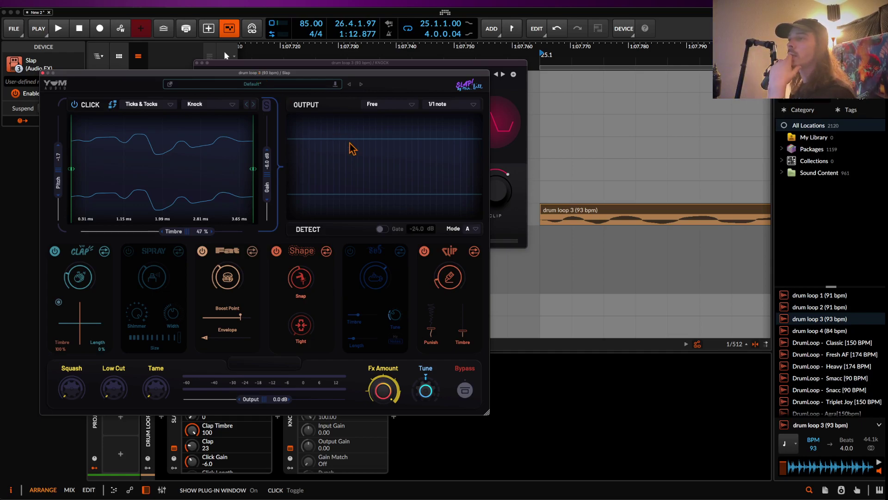
drag(463, 332, 466, 209)
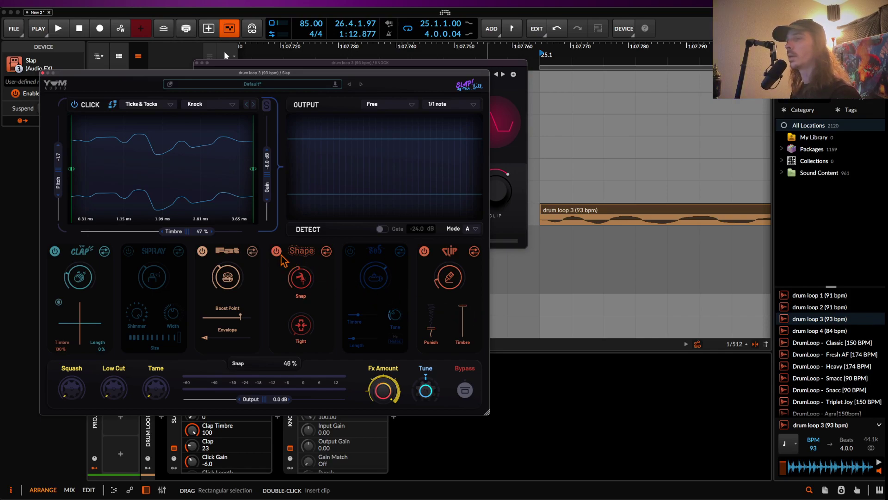
- With the loop playing, set Slap's Clap Length to 35% and enable Spray at 100% with a raised Width
key(space)
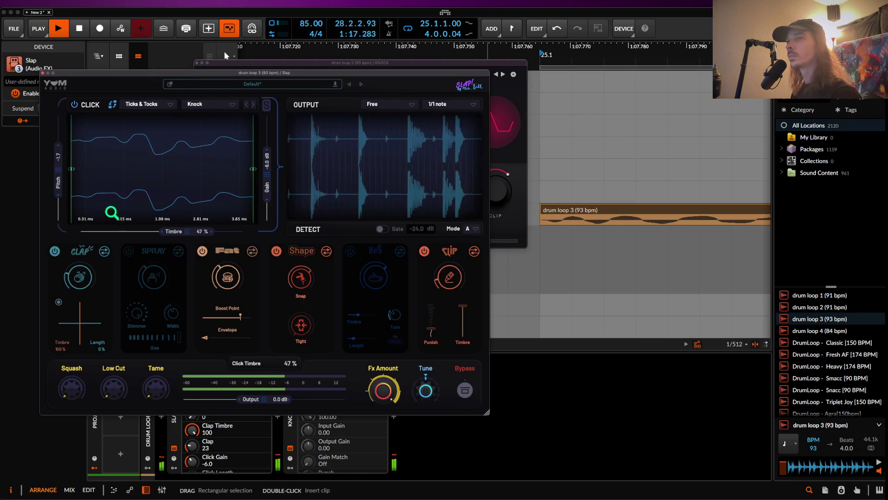
drag(58, 302, 74, 301)
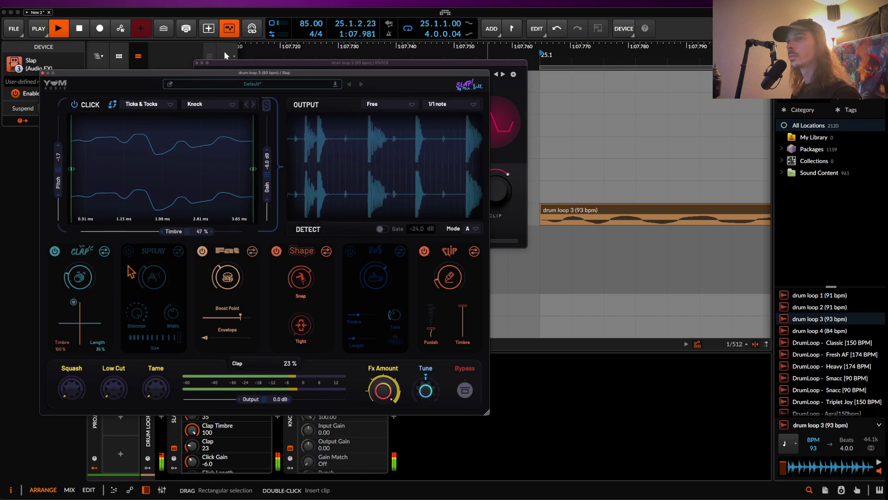
click(128, 252)
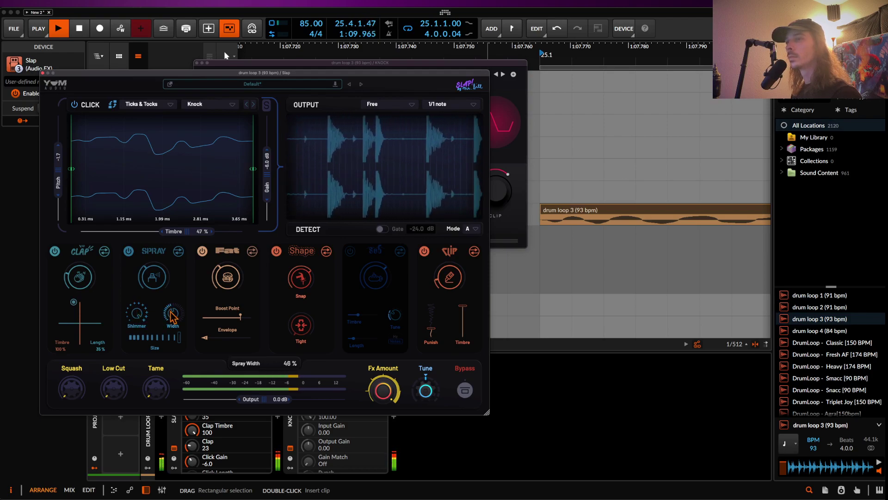
drag(173, 296, 174, 262)
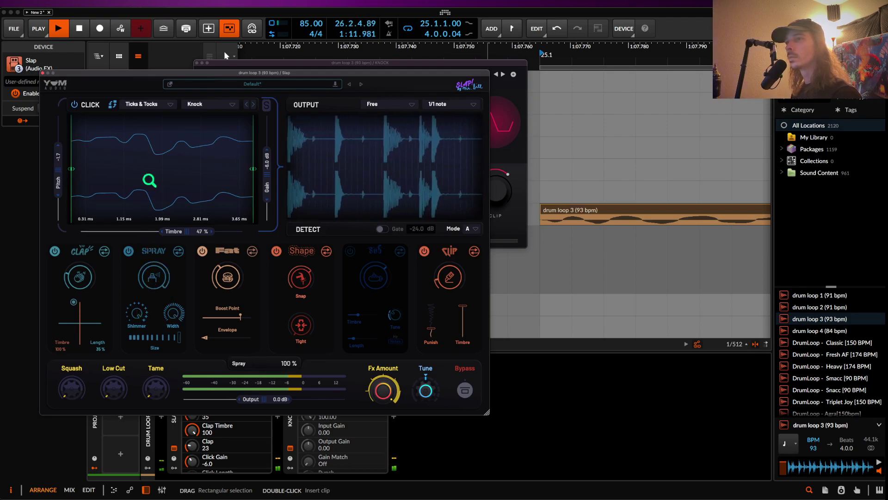
- Raise the Boost Point of Slap's Fat section to the maximum, set Fat to 30%, and stop playback
mouse_move(240, 317)
mouse_down()
mouse_move(230, 319)
mouse_move(250, 324)
mouse_up()
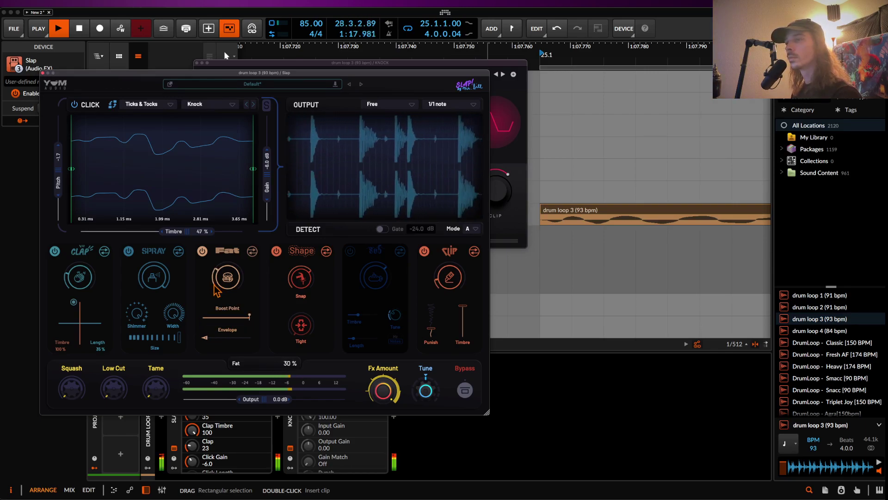
key(space)
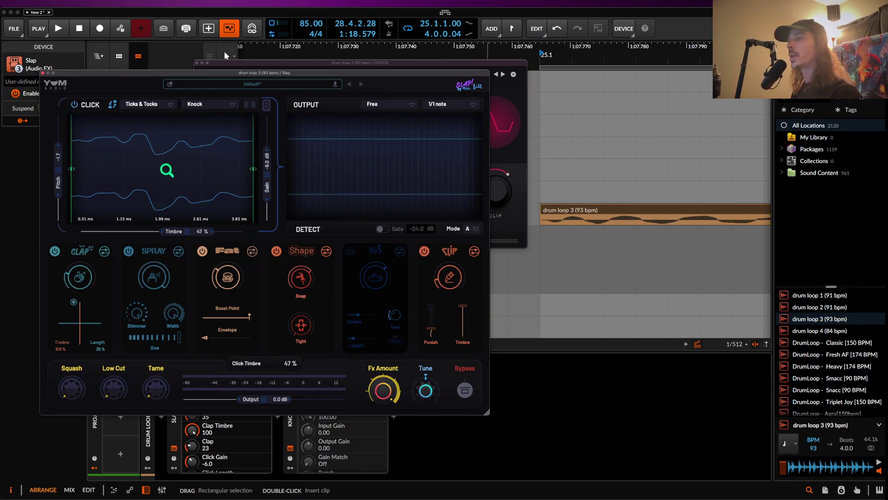
- Switch from Slap to KNOCK, audition the loop through KNOCK, and close both plug-in windows
click(43, 73)
click(174, 366)
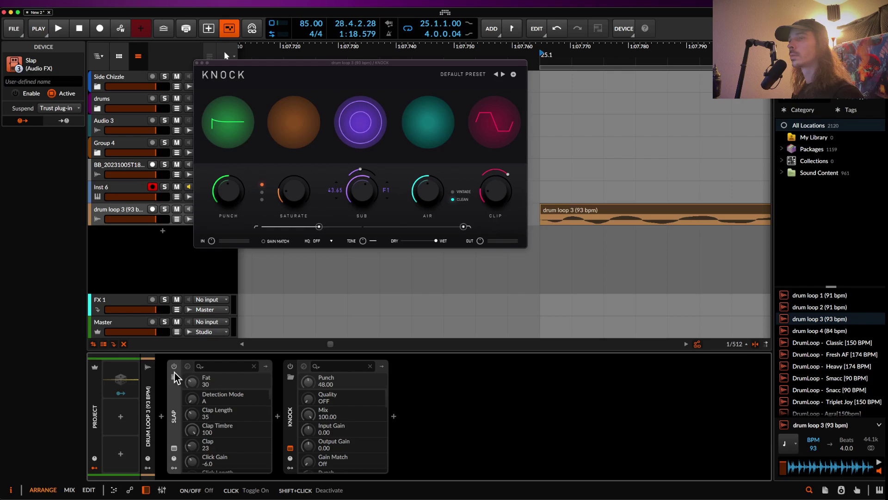
click(290, 366)
key(space)
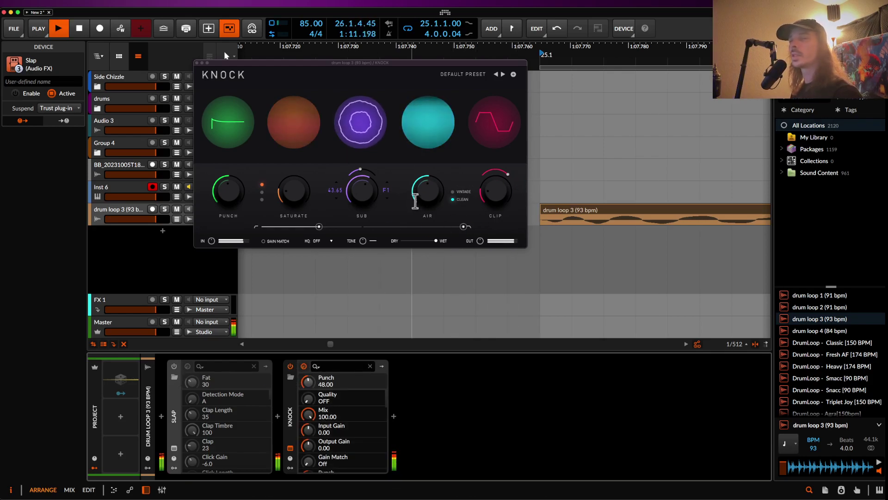
key(space)
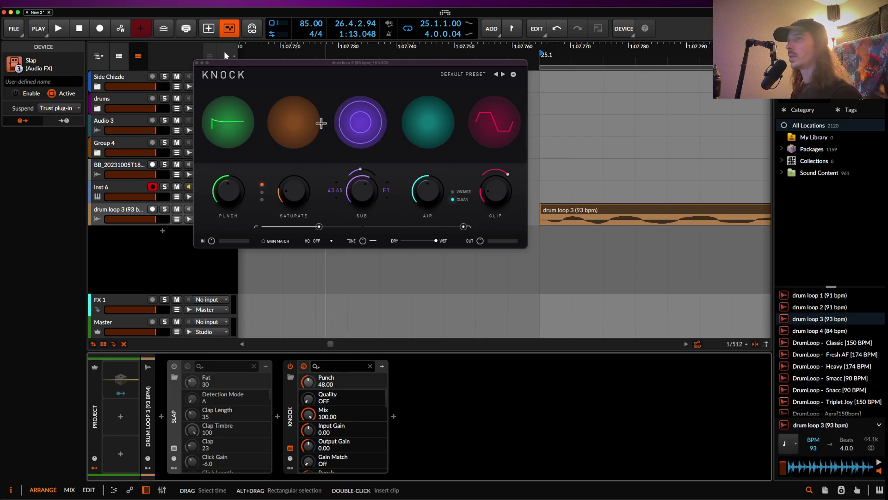
click(197, 63)
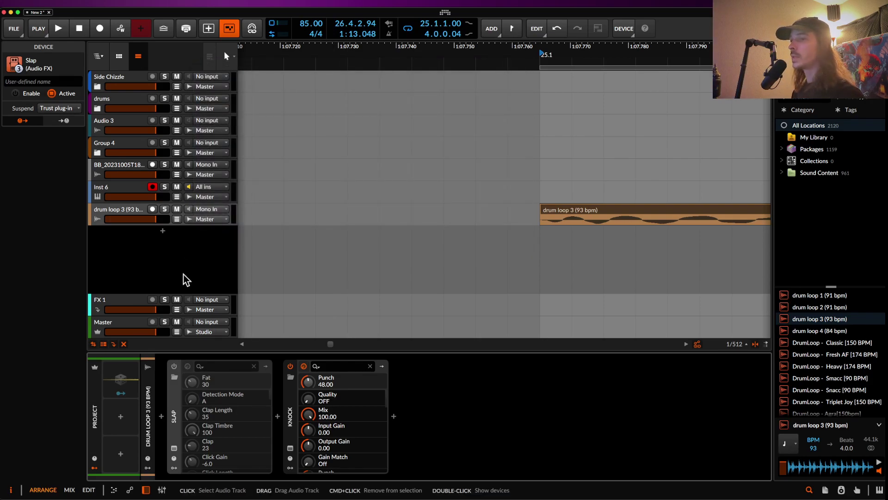
click(173, 366)
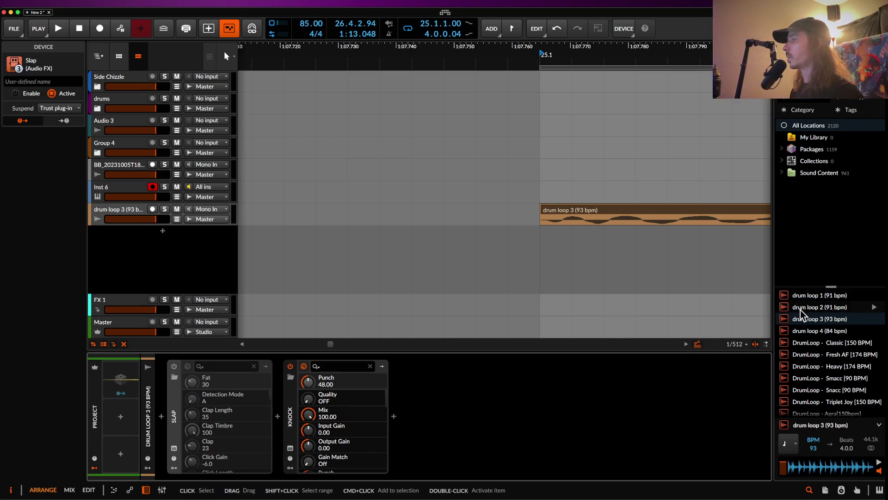
- Find ANDROMEDA DRUM LOOP 4 among the drum loop samples and preview it
scroll(800, 310, down, 1)
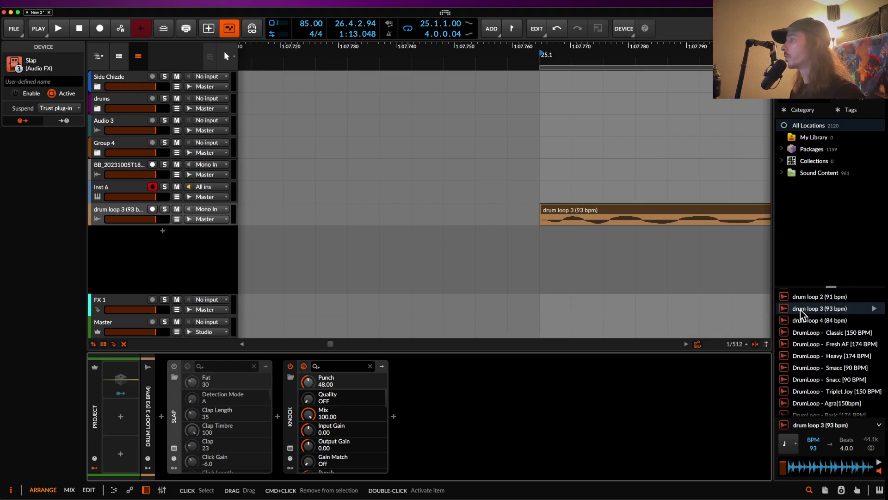
scroll(800, 309, down, 10)
scroll(800, 309, down, 1)
scroll(800, 309, down, 9)
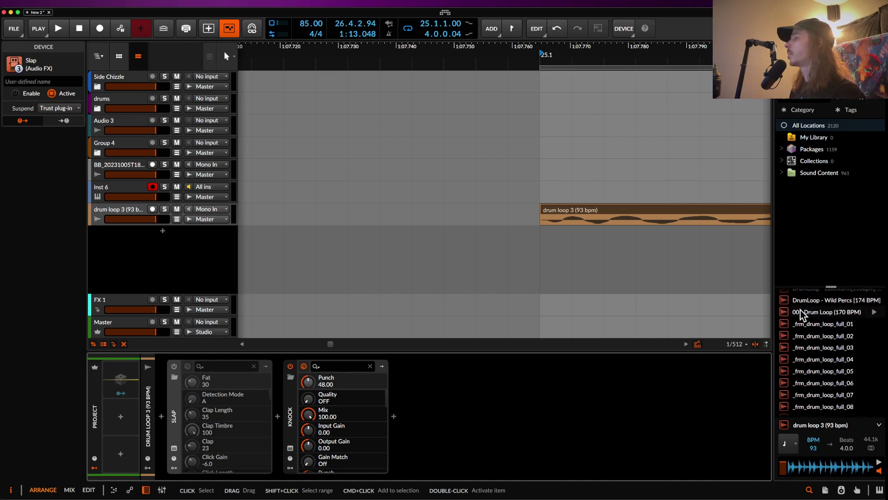
scroll(801, 314, down, 5)
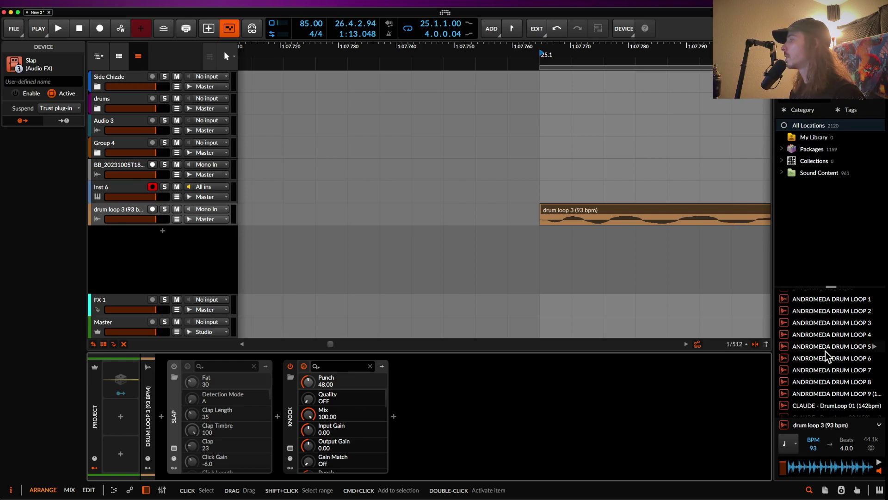
click(819, 339)
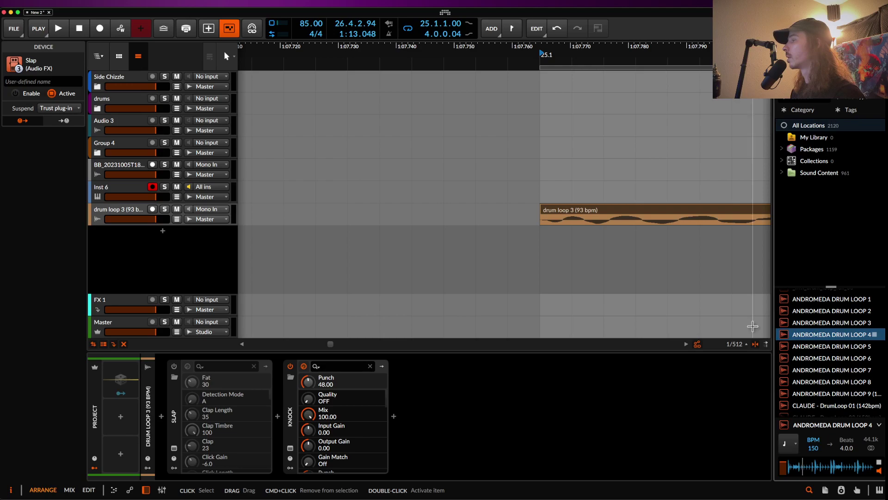
- Place ANDROMEDA DRUM LOOP 4 at bar 29 on the drum loop 3 track and set the playback loop around it
scroll(632, 291, down, 6)
scroll(633, 292, down, 8)
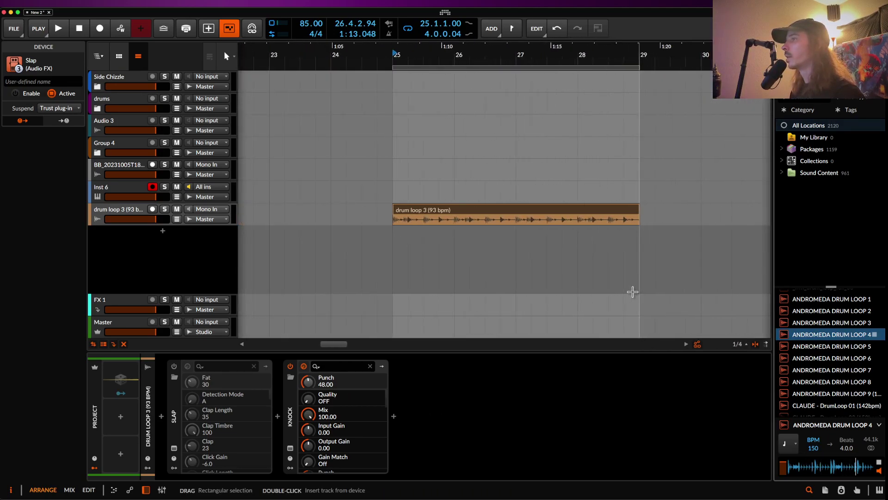
drag(828, 334, 674, 214)
key(super+l)
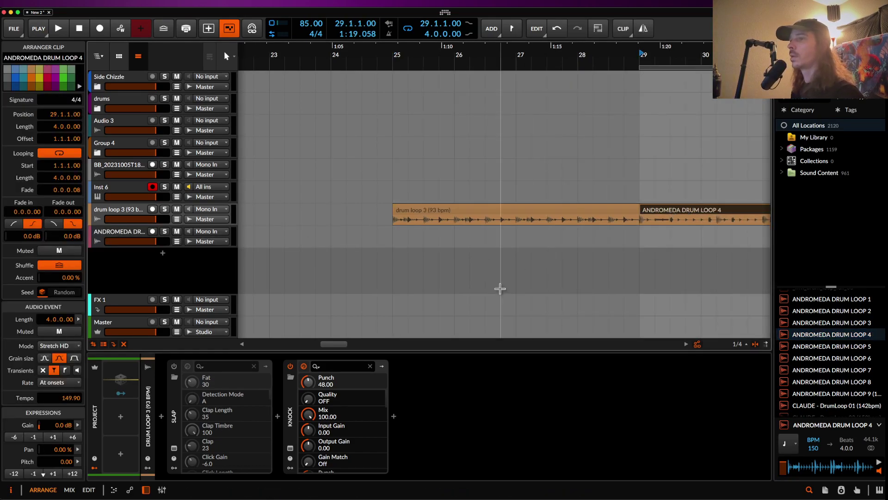
- Open KNOCK's window, turn Punch and Saturate fully down, and set Sub Gain to -30, Air to 0 and Clip to 0
click(290, 448)
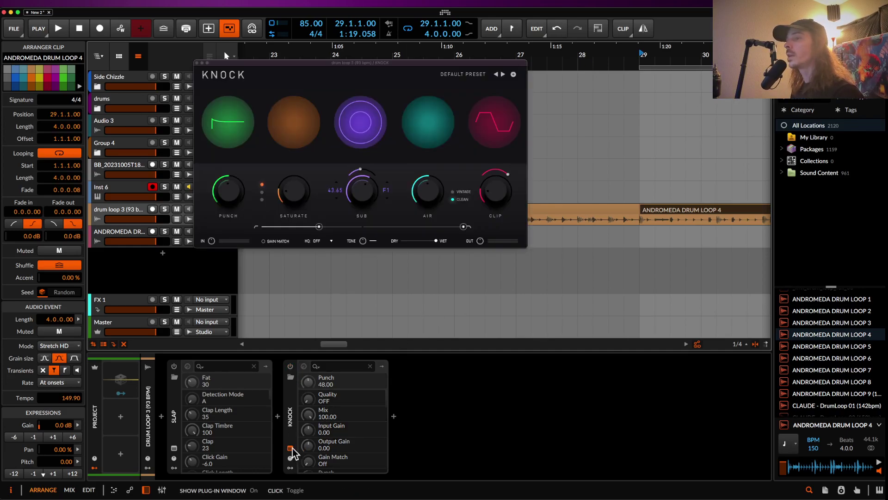
drag(228, 191, 311, 291)
drag(295, 192, 420, 382)
drag(388, 226, 431, 259)
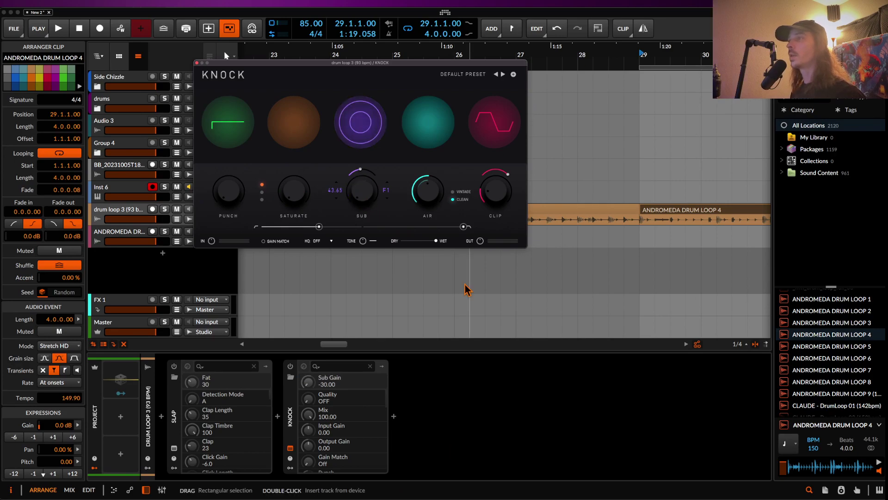
drag(430, 196, 445, 373)
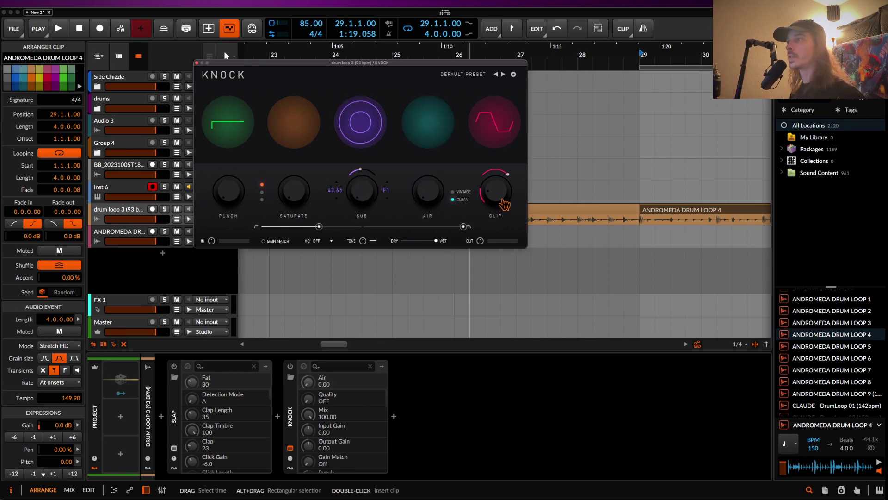
click(300, 241)
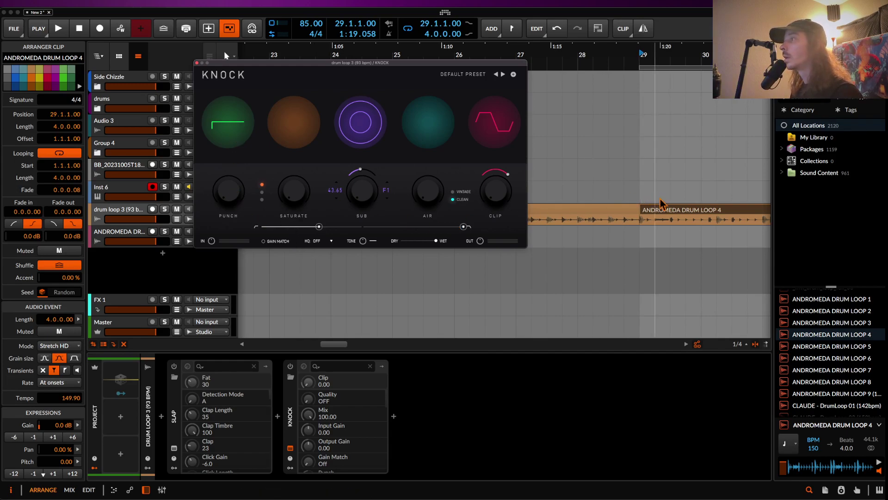
- Turn the KNOCK device on and play ANDROMEDA DRUM LOOP 4 through it
click(361, 277)
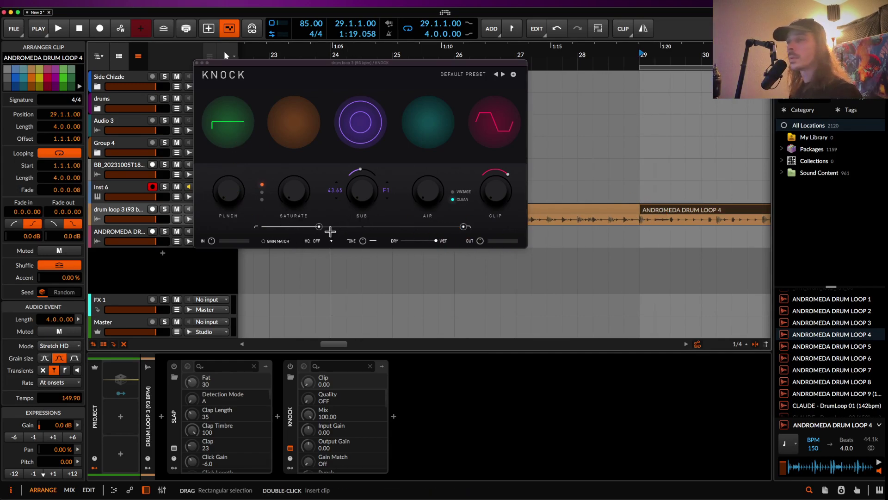
click(291, 366)
key(space)
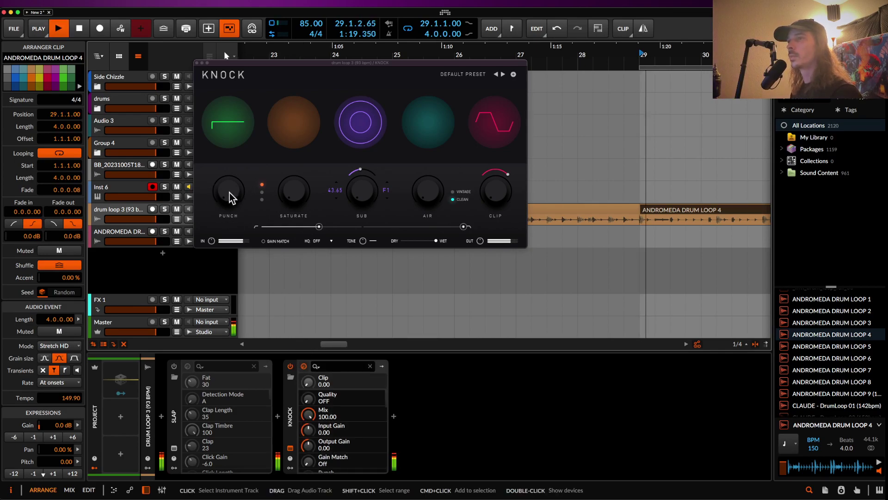
- Scale the ANDROMEDA DRUM LOOP 4 clip to half its length, 2 bars, and lower the project tempo to 74 BPM
key(space)
key(alt+minus)
key(space)
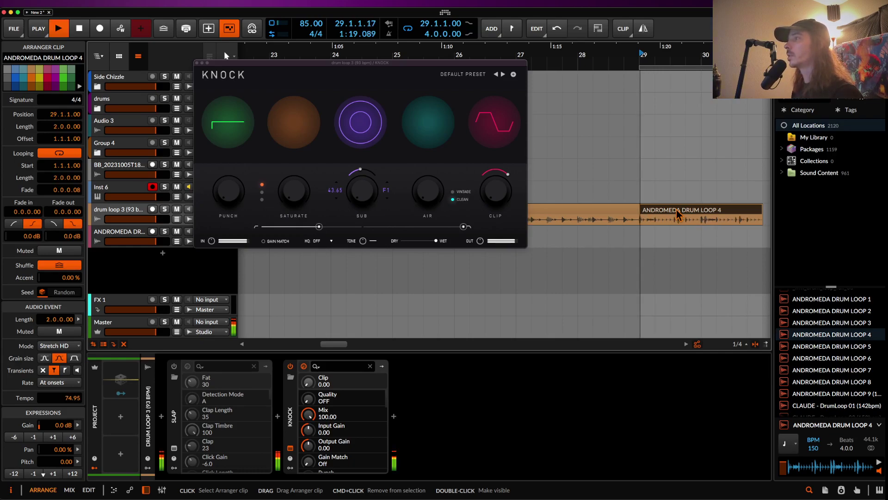
drag(313, 25, 313, 35)
- Duplicate the ANDROMEDA DRUM LOOP 4 clip so the copy starts at bar 31
scroll(651, 210, down, 4)
key(super+d)
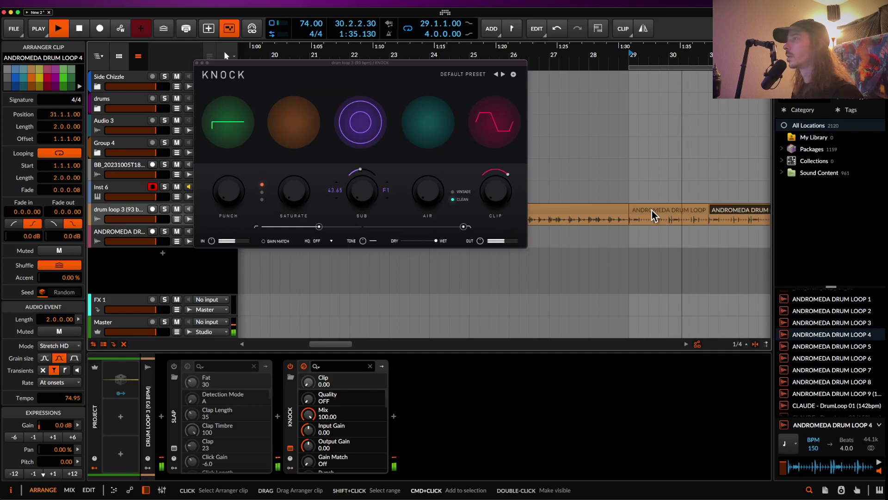
scroll(651, 210, down, 3)
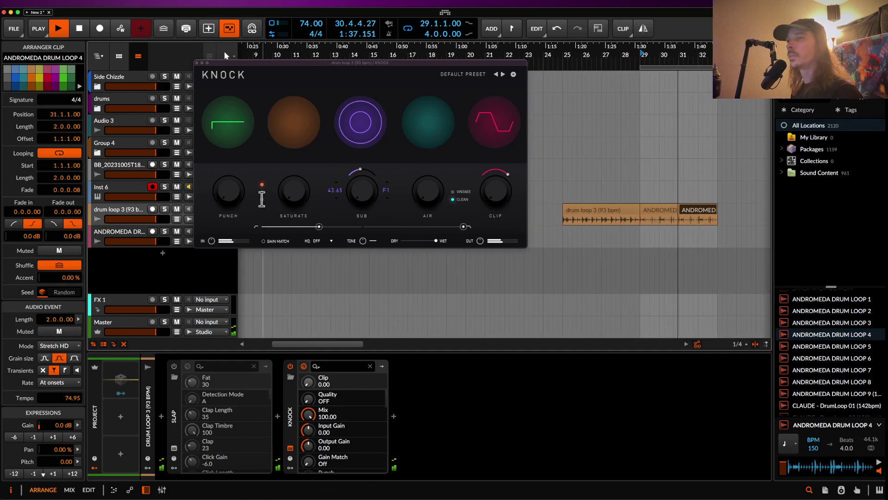
- In KNOCK, raise Punch and Saturate slightly, choose the third mode beside Punch, and set Sub Gain to about -14.26
drag(229, 192, 235, 172)
drag(283, 189, 290, 170)
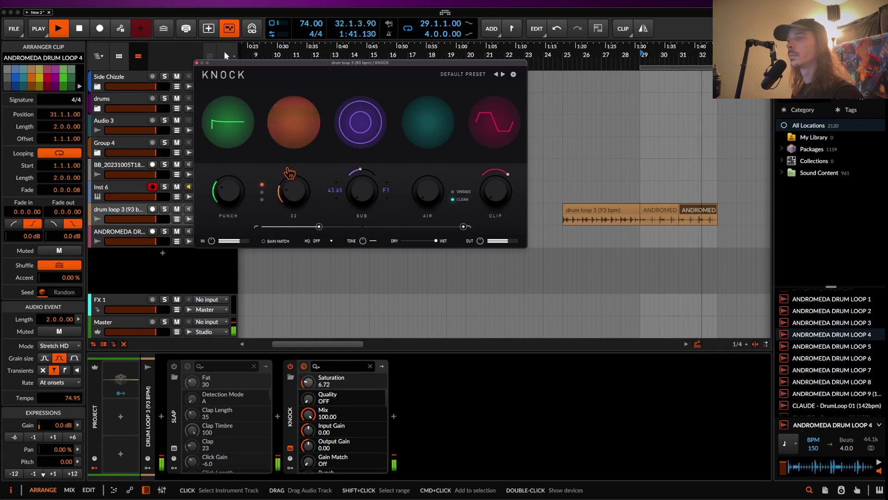
click(261, 192)
click(261, 200)
drag(289, 197, 294, 202)
drag(361, 203, 353, 155)
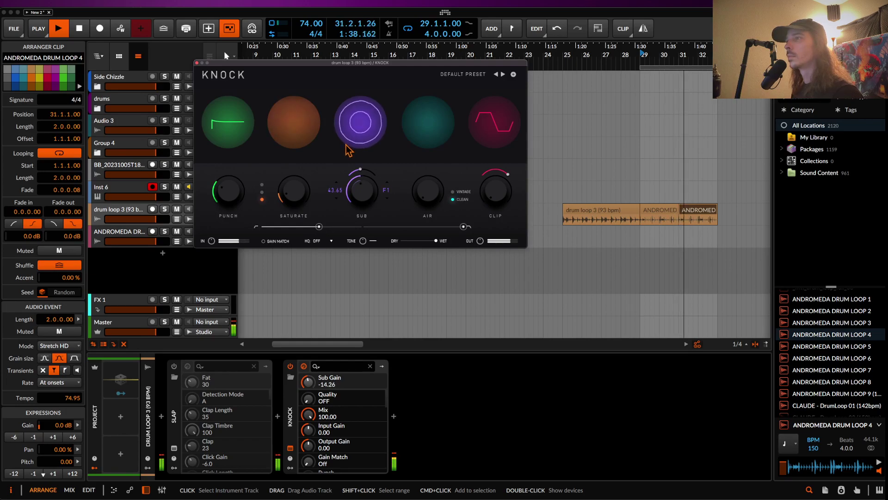
- Switch KNOCK's Air to Vintage at about 1.89, and soften the Clip shape with Clip at about 3.36
mouse_move(425, 138)
mouse_down()
mouse_move(421, 115)
mouse_move(426, 143)
mouse_up()
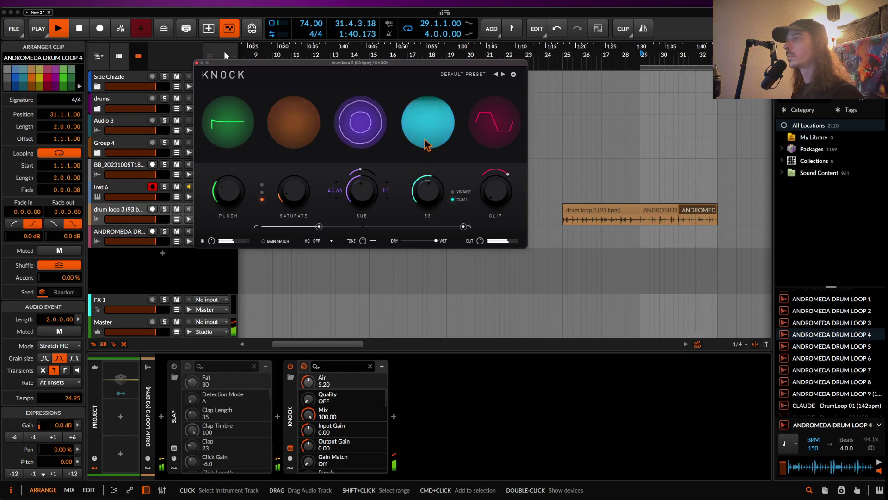
click(453, 192)
drag(428, 183, 429, 195)
drag(497, 200, 425, 209)
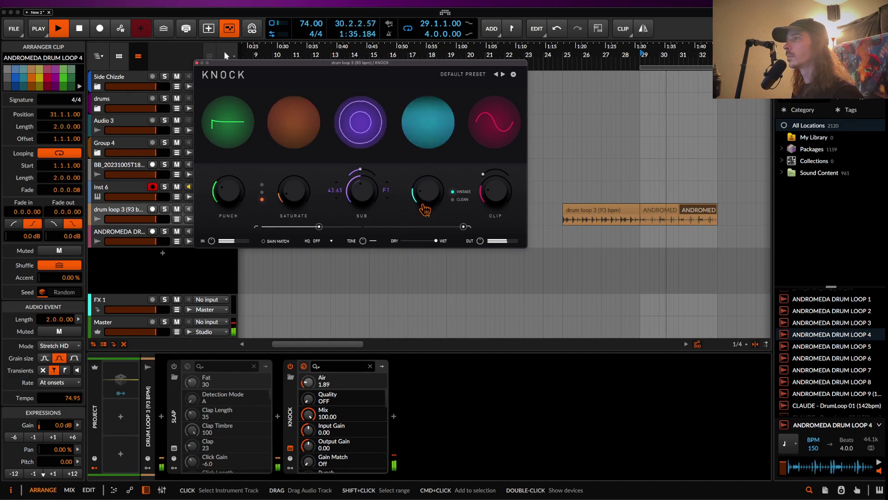
mouse_move(490, 198)
mouse_down()
mouse_move(491, 186)
mouse_move(490, 194)
mouse_up()
- Compare the loop with and without KNOCK and leave the KNOCK device off
click(290, 366)
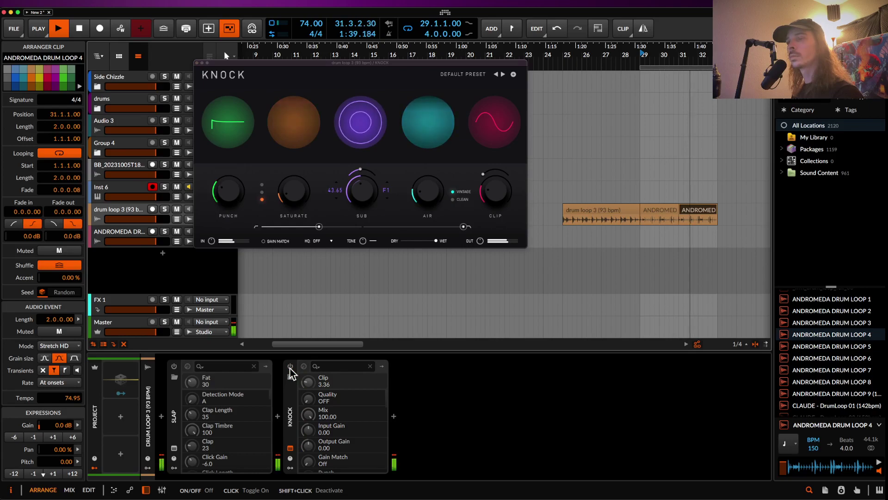
click(290, 366)
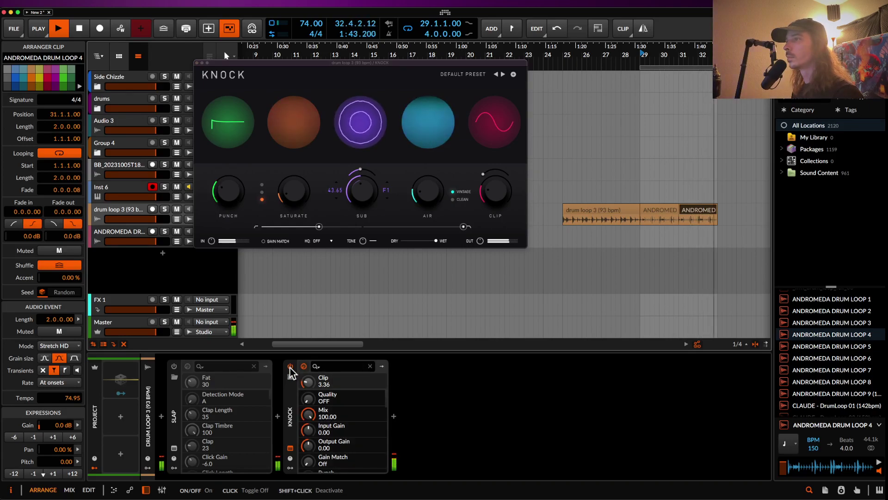
click(290, 366)
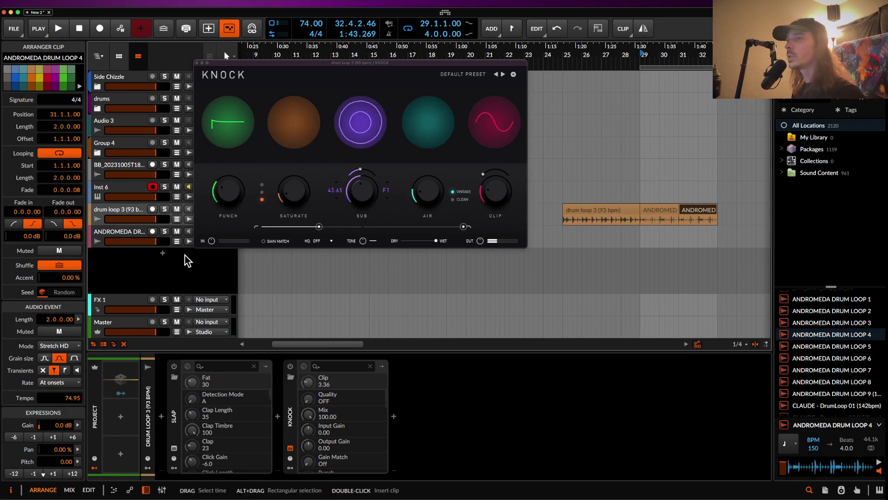
- Turn the Slap device on and open its window fully in view over KNOCK
click(174, 366)
click(174, 448)
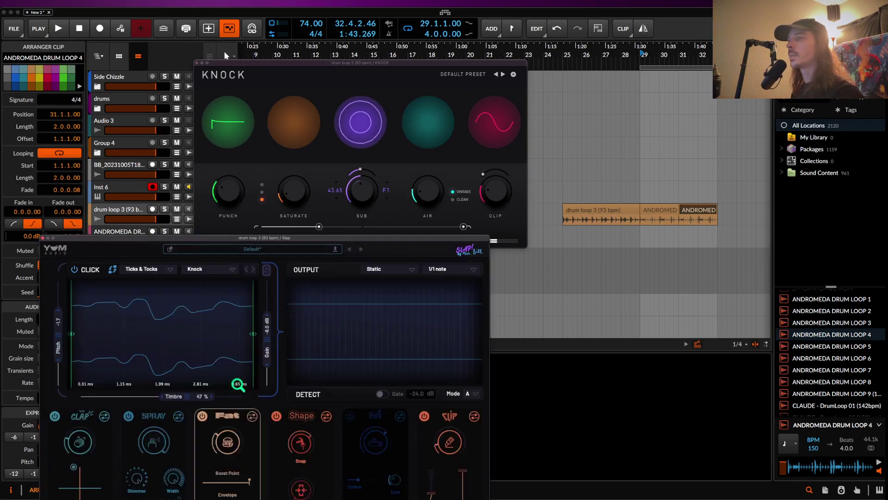
drag(248, 238, 295, 117)
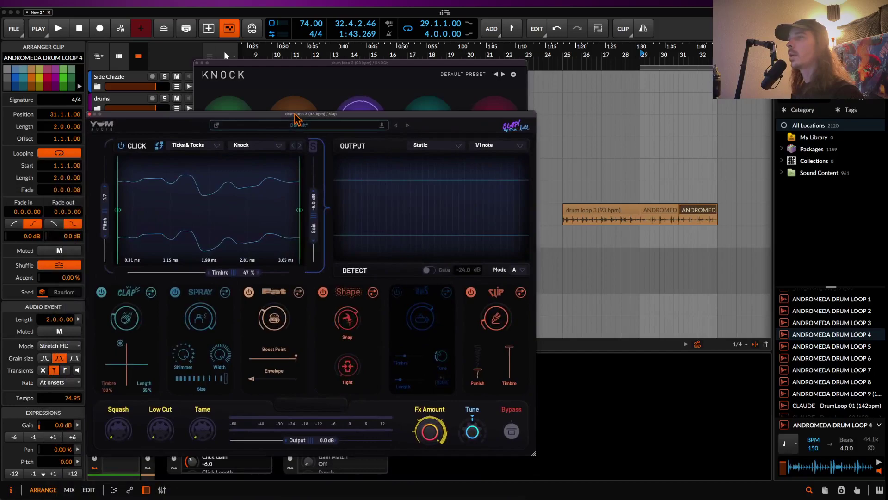
- Reset Slap to its unmodified Default preset
click(305, 129)
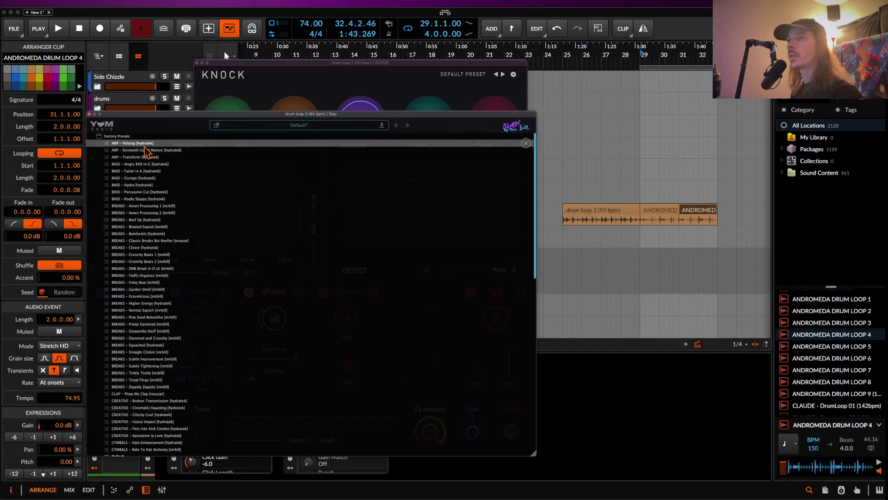
click(285, 125)
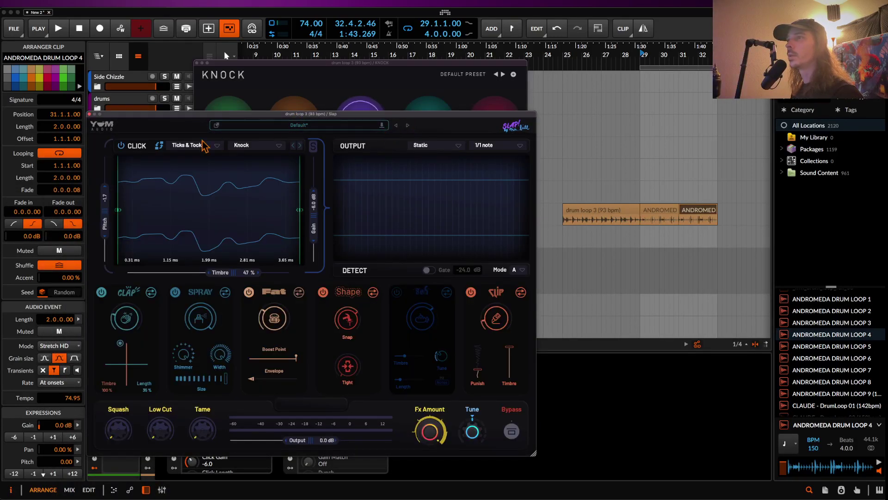
click(336, 131)
click(386, 128)
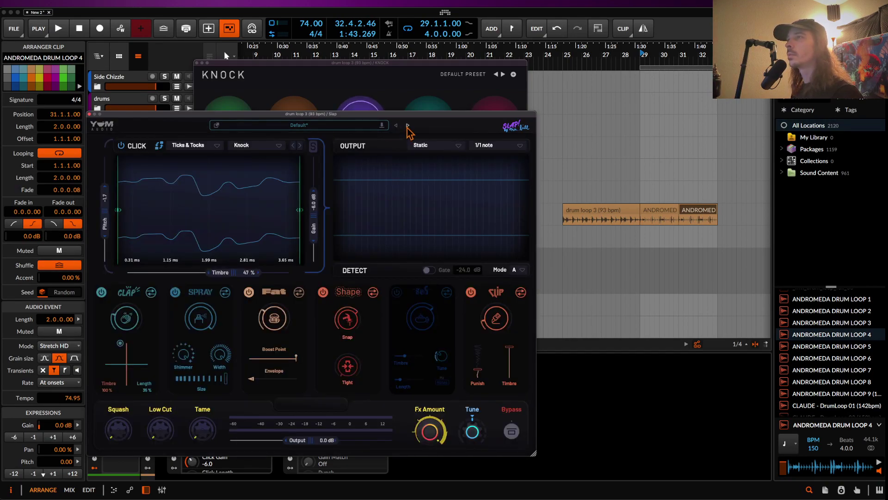
click(408, 125)
click(396, 128)
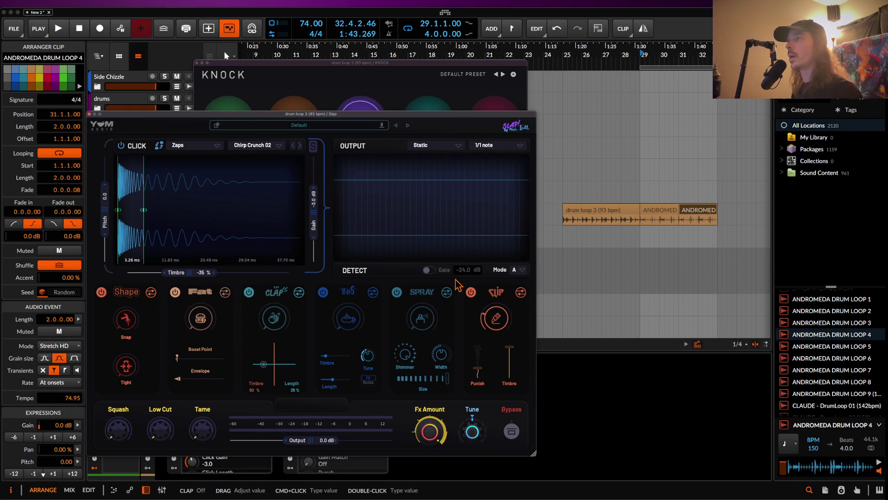
- Play the loop and try Slap's Click with Pitch at +24.0, Timbre at 43 % and Gain at -12.1 dB
key(space)
click(202, 147)
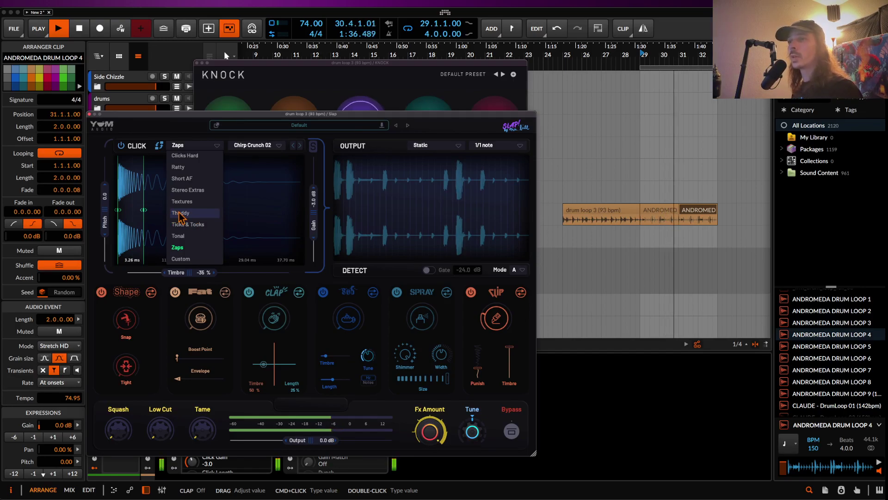
click(105, 214)
drag(104, 214, 104, 154)
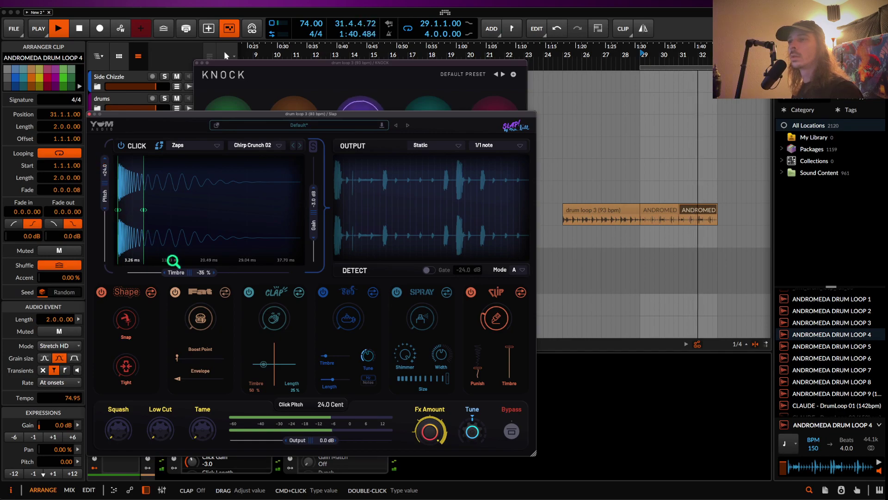
drag(176, 272, 223, 277)
drag(313, 214, 315, 234)
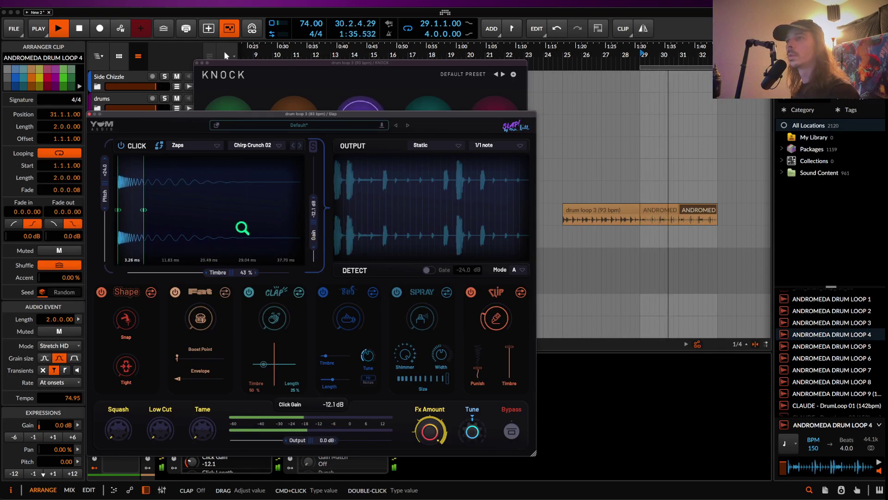
- Compare the loop with Slap's Click off and on, and reset the Click's Gain, Pitch and Timbre to 0
click(121, 147)
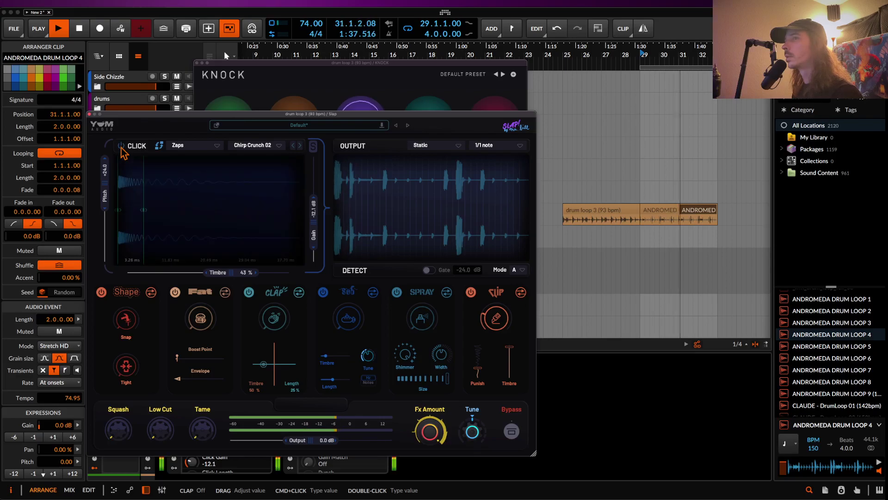
click(121, 146)
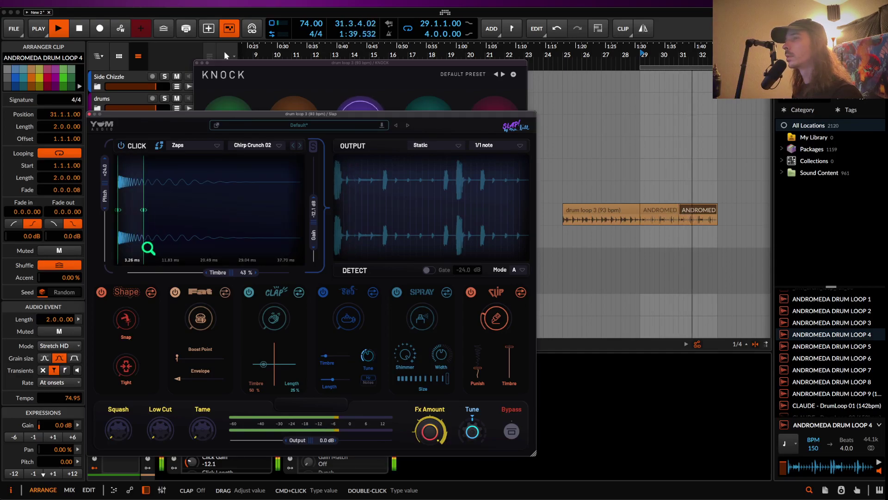
double_click(313, 230)
double_click(105, 195)
double_click(234, 273)
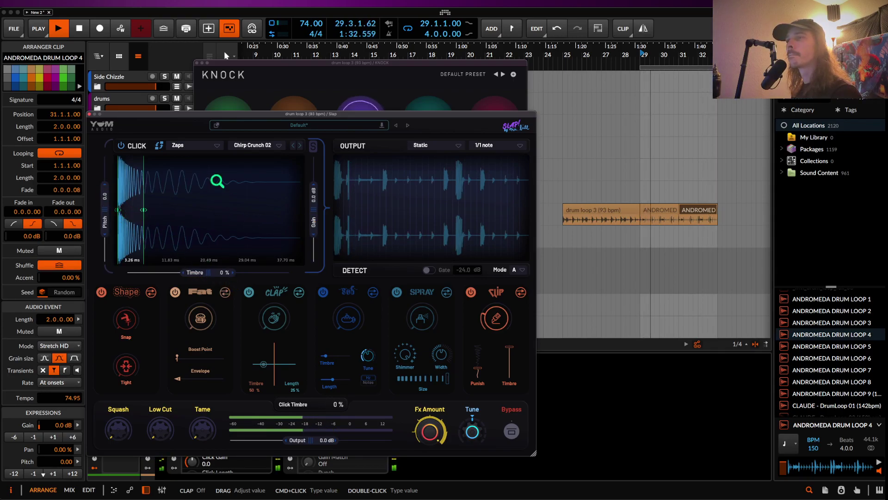
- Audition the Short AF click sounds Low Thumb 05 and Reso Cut, lowering the Click Pitch to -24.0
click(194, 146)
click(185, 174)
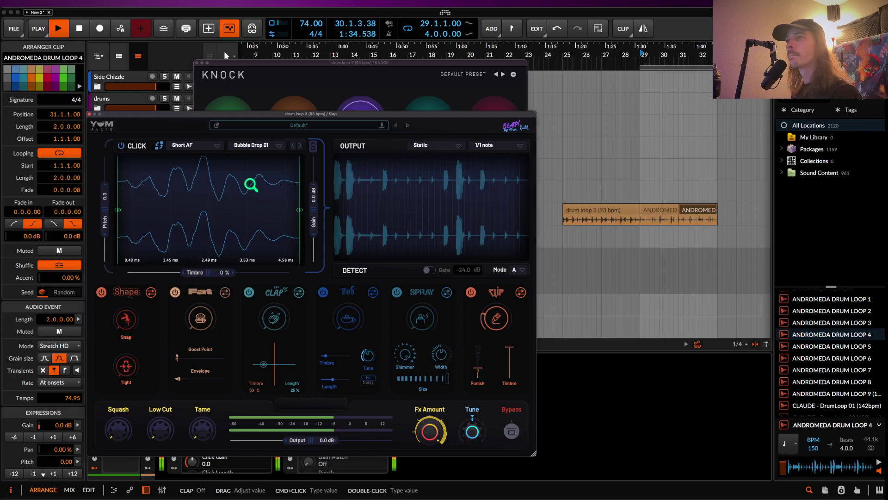
click(255, 145)
click(241, 232)
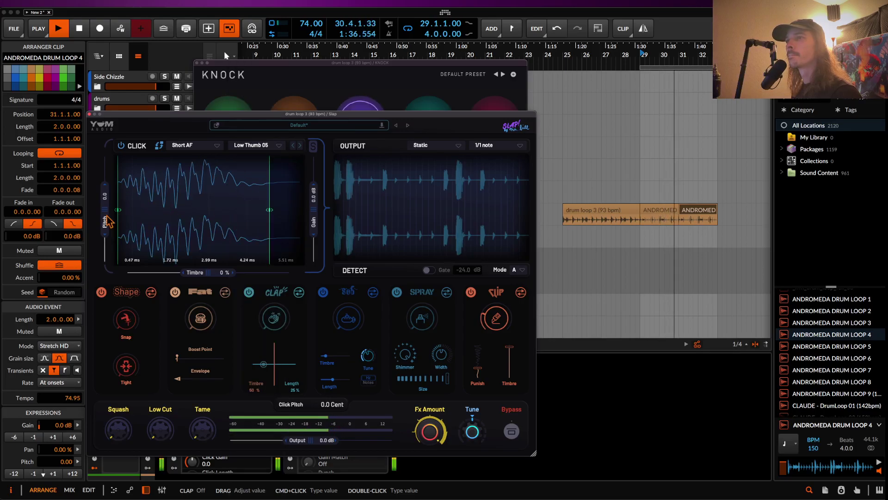
drag(109, 221, 108, 259)
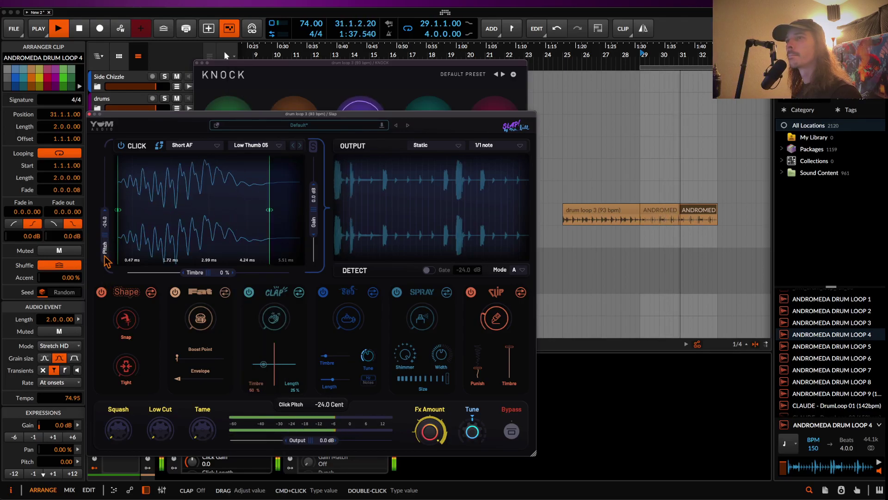
click(267, 145)
click(252, 372)
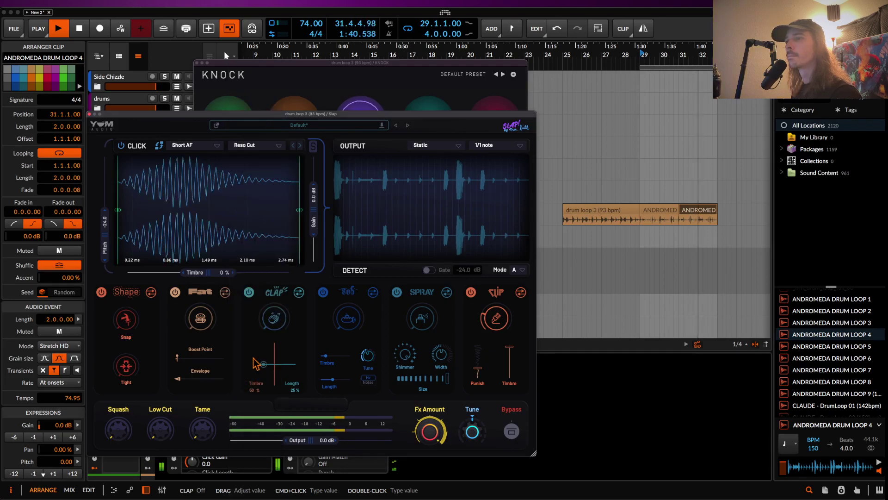
- Switch the Click sound to the Thuddy category, set its Timbre to -45 %, and compare with Click off and on
click(194, 145)
click(191, 209)
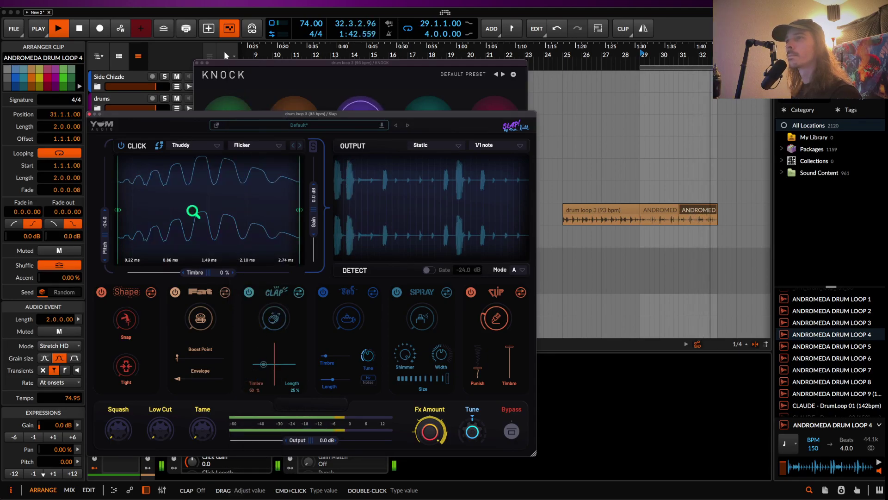
drag(208, 278, 184, 277)
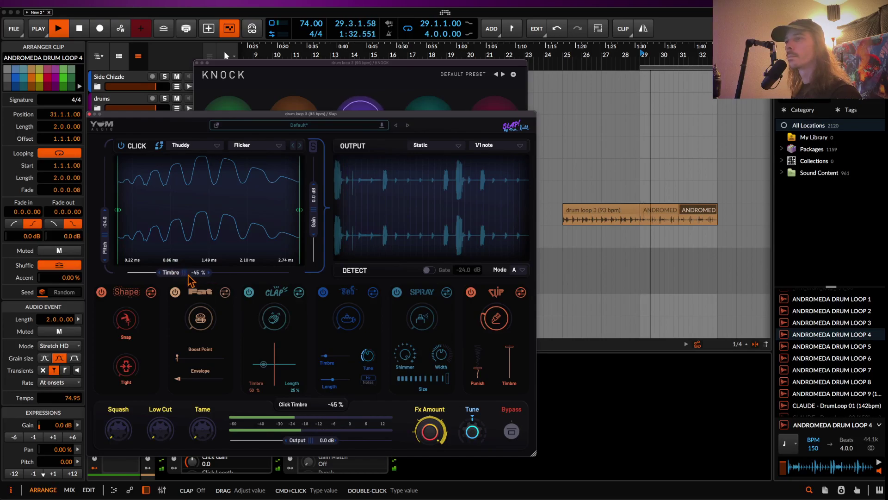
click(122, 147)
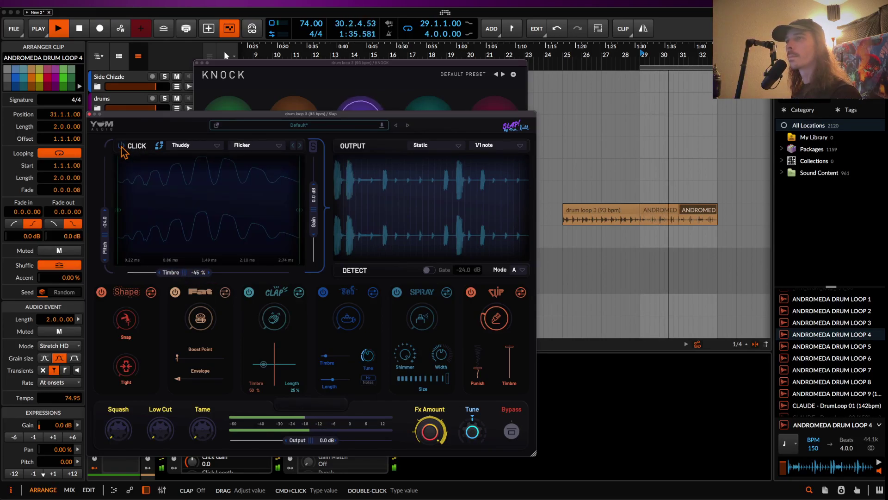
click(122, 147)
- Play the loop while raising Snap in Slap's Shape module and trying different Tight amounts, finishing with Tight at 1 %
drag(159, 119, 156, 71)
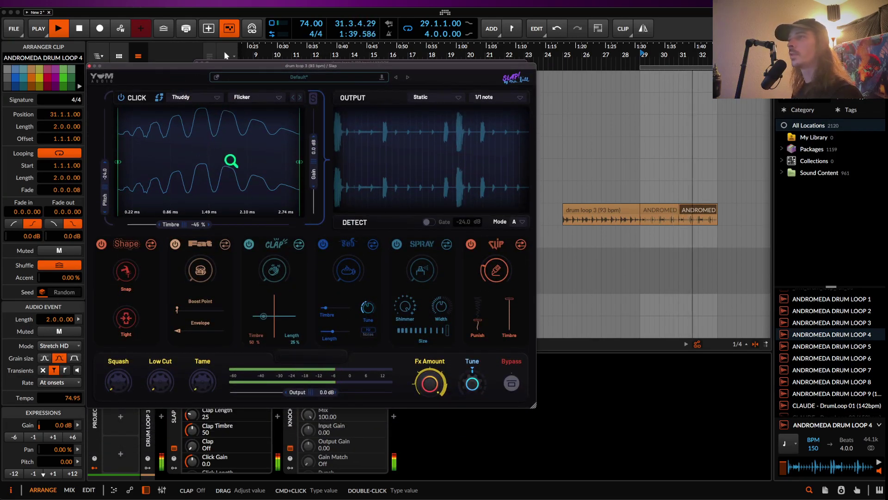
key(space)
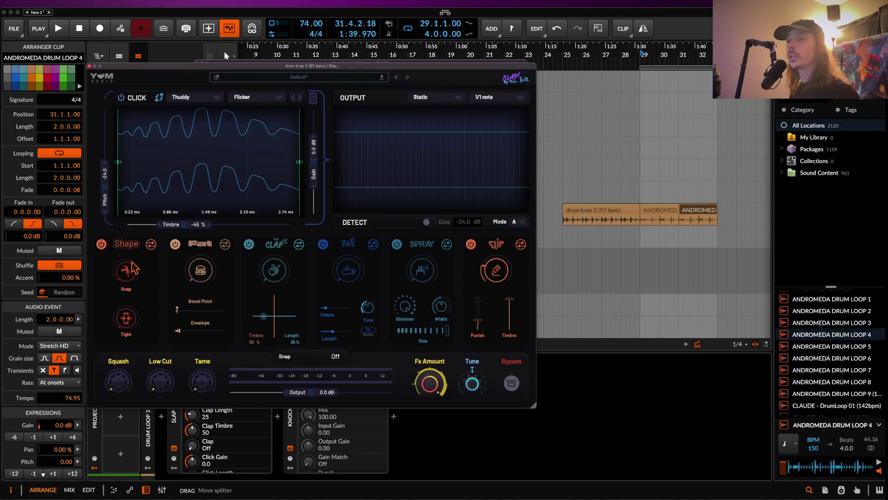
key(space)
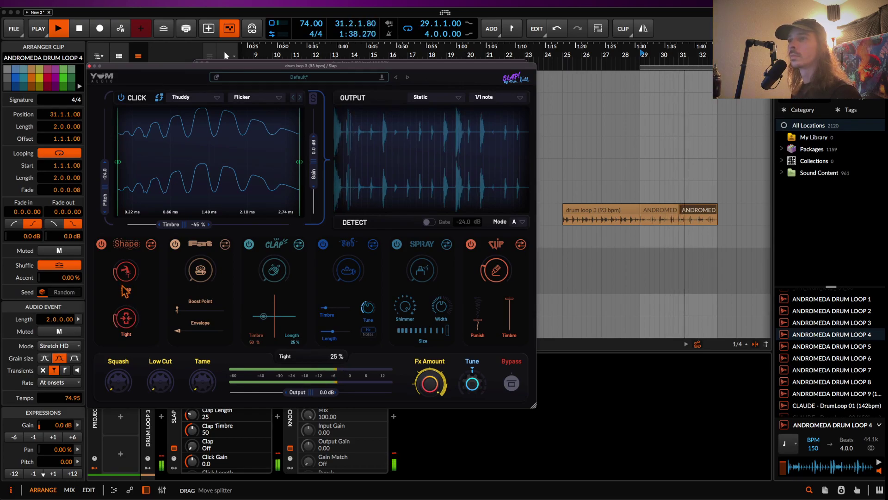
key(space)
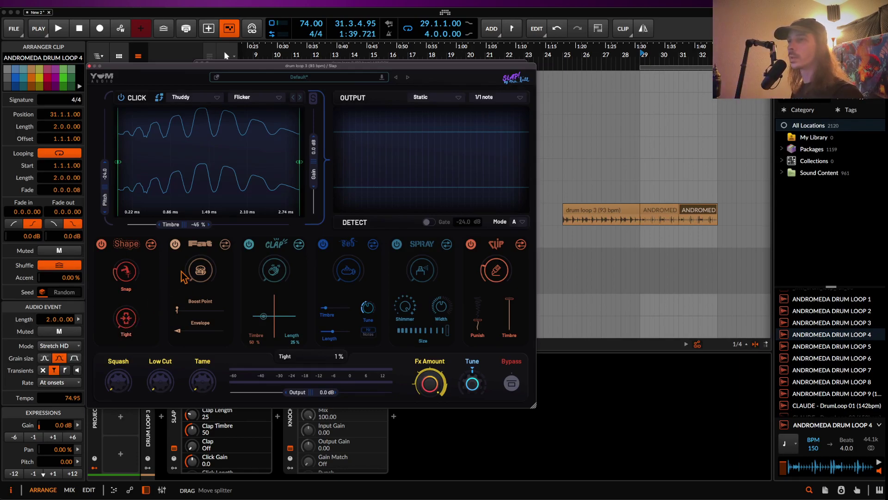
- Play the loop again, raise Slap's Fat amount and set Clap to 37 %
key(space)
drag(205, 273, 197, 260)
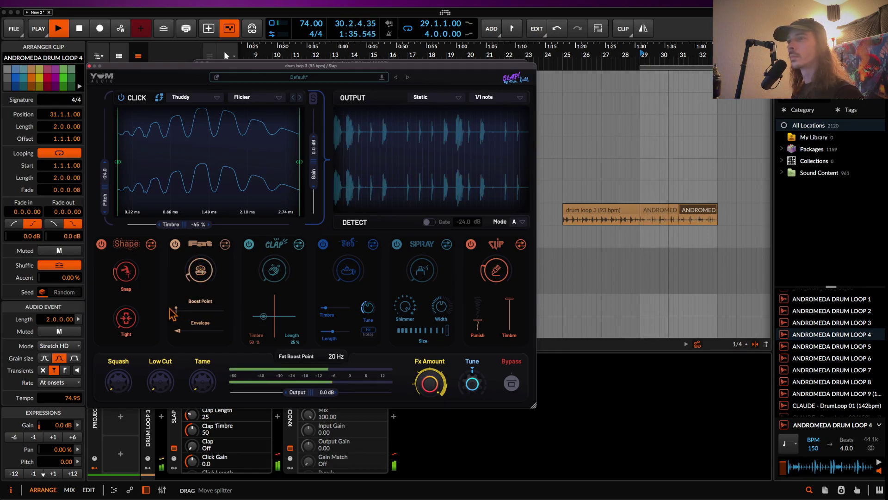
drag(273, 268, 269, 234)
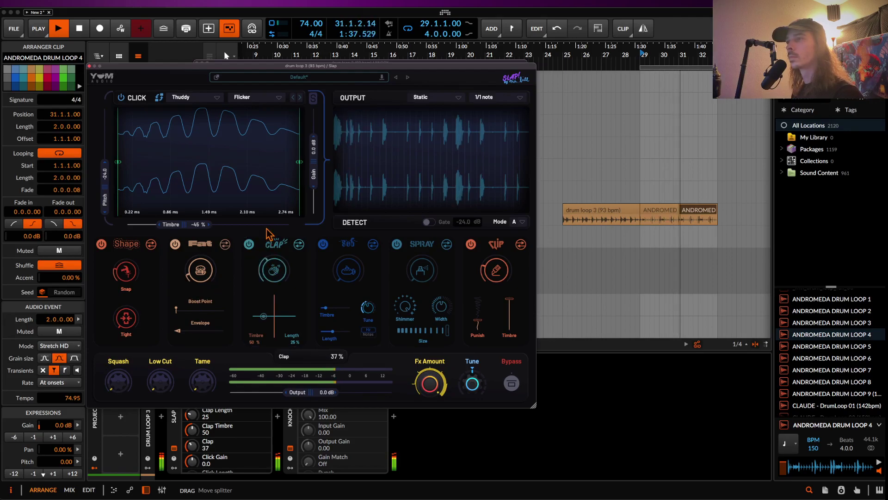
- Set Slap's Clap to 28 % with Timbre 80 % and Length 17 %, then raise Sub to 31 % with its tuning shown as a note
click(264, 306)
drag(264, 307, 260, 303)
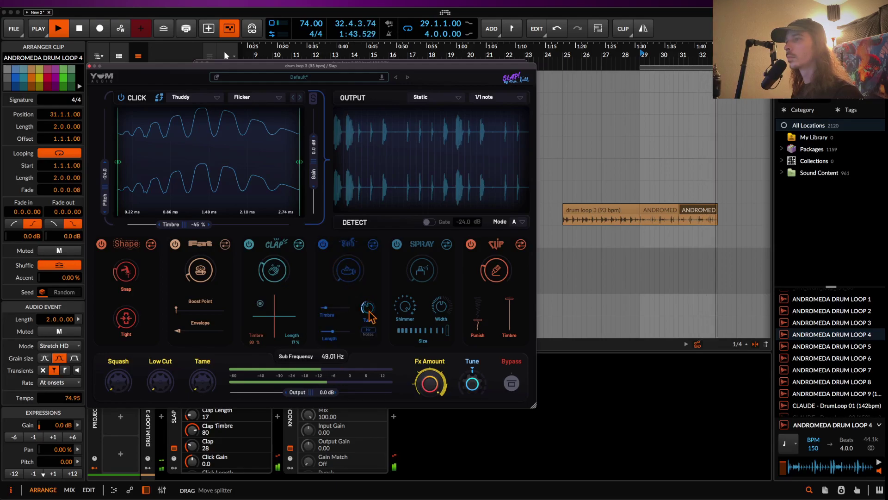
click(368, 333)
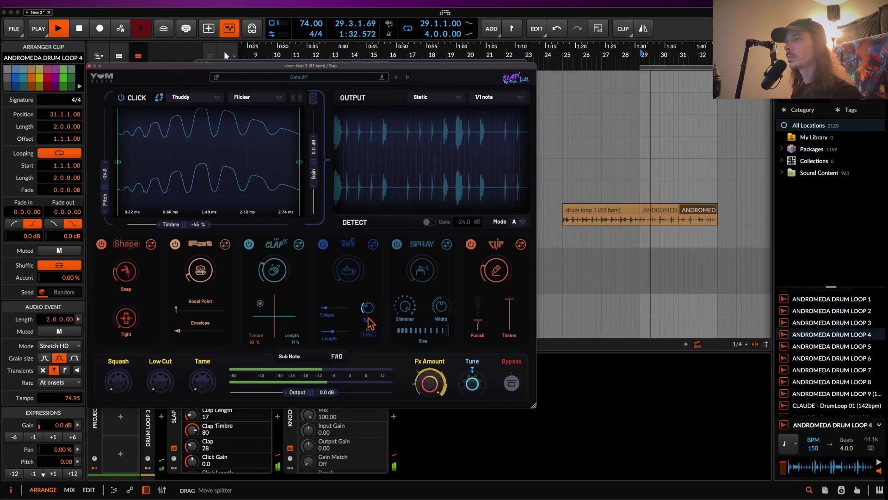
drag(346, 244, 346, 243)
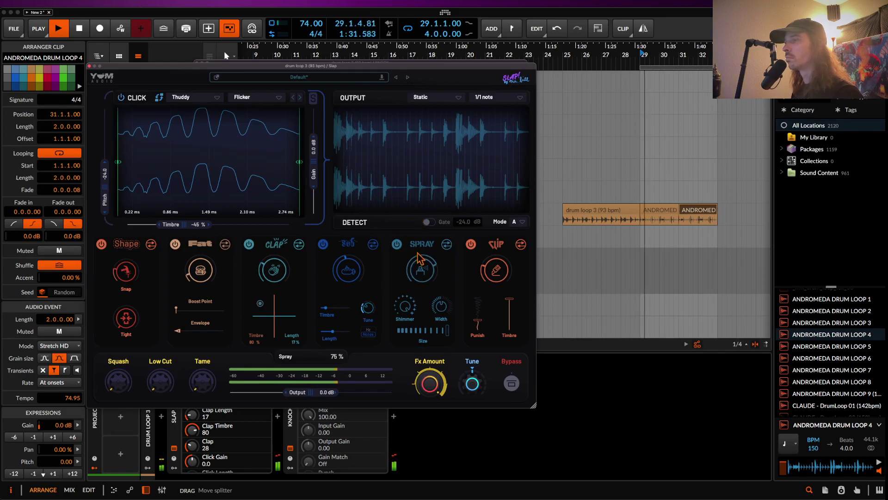
- Lower Punish in the Clip module and raise the Squash amount while the loop plays
drag(494, 250, 500, 307)
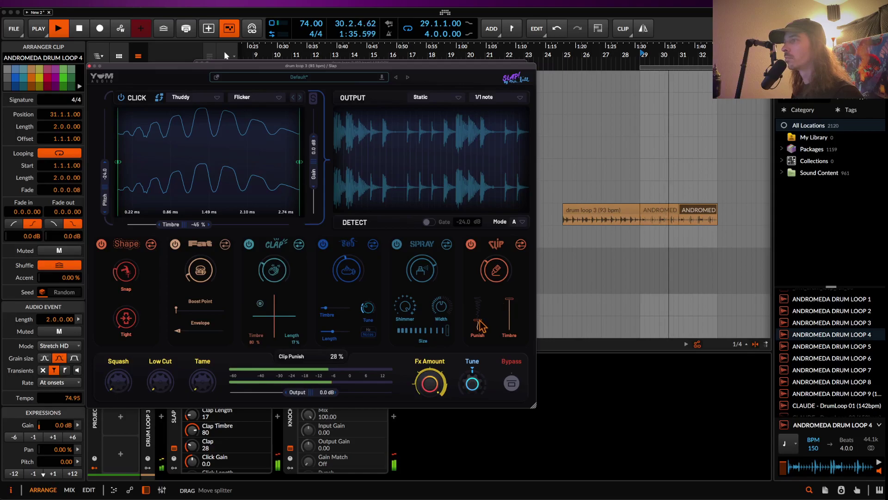
drag(116, 384, 136, 374)
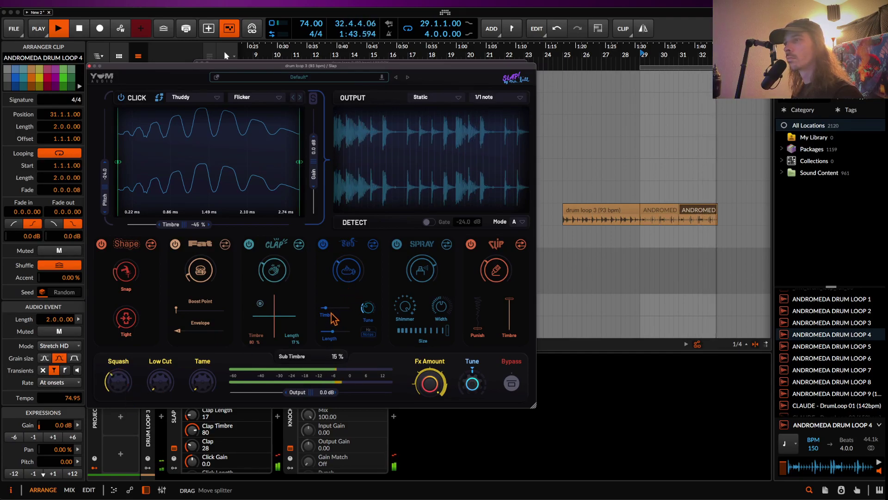
- Set the Sub module's Length to 54 % and its Timbre to 0 %
drag(333, 331, 350, 310)
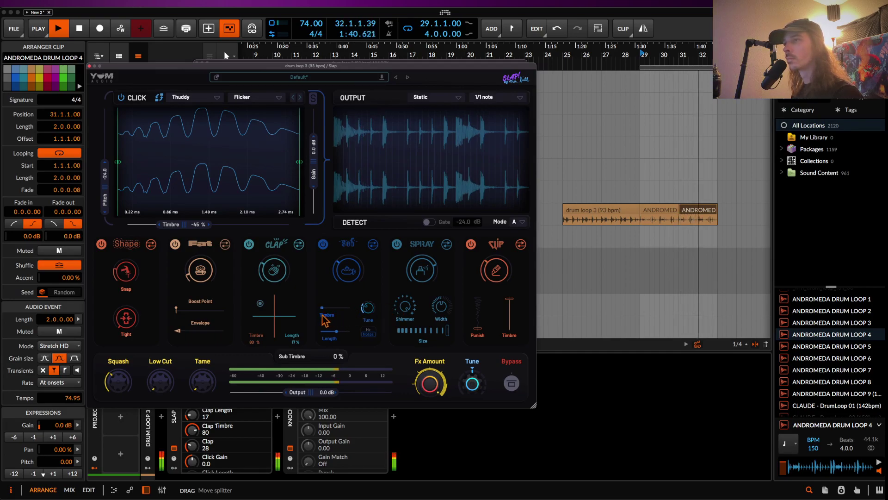
double_click(340, 306)
- Try Tame at 100 % and different Tune amounts, resetting both to 0 %, and stop playback
drag(202, 382, 195, 345)
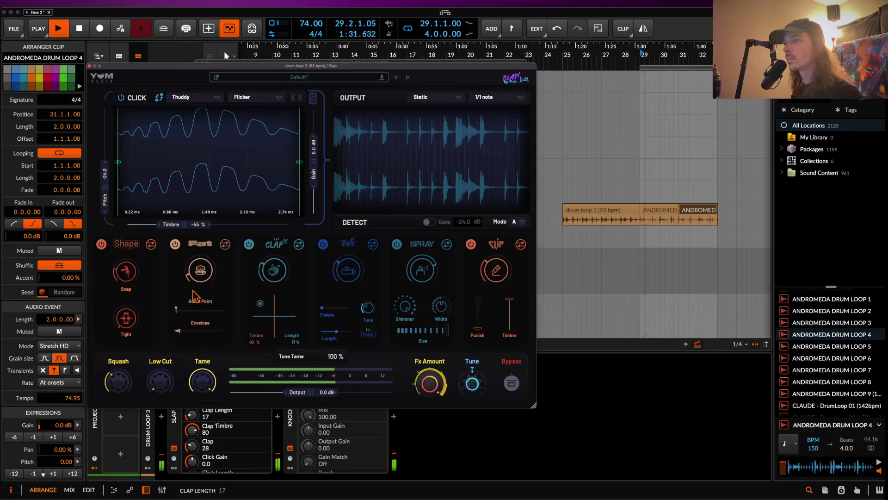
double_click(202, 381)
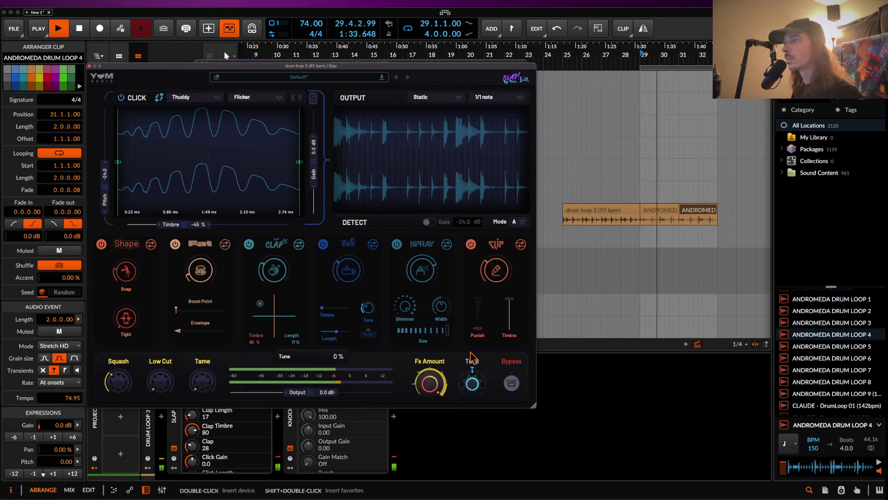
drag(472, 382, 476, 416)
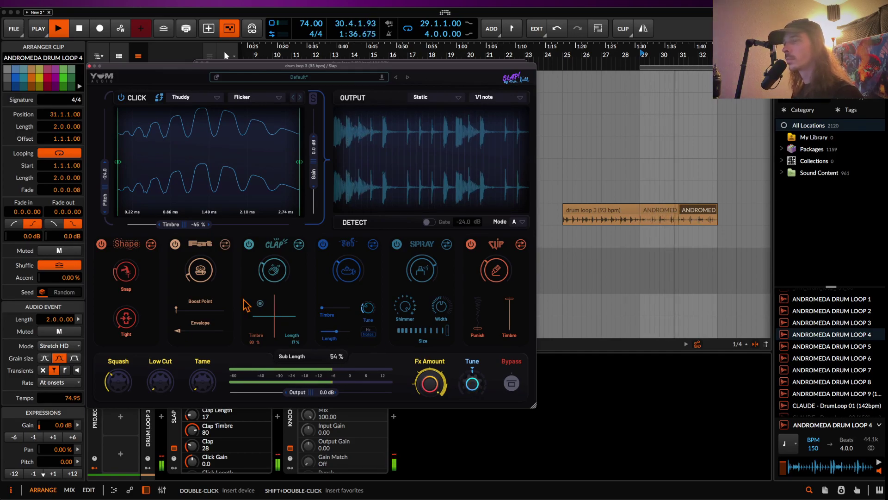
key(space)
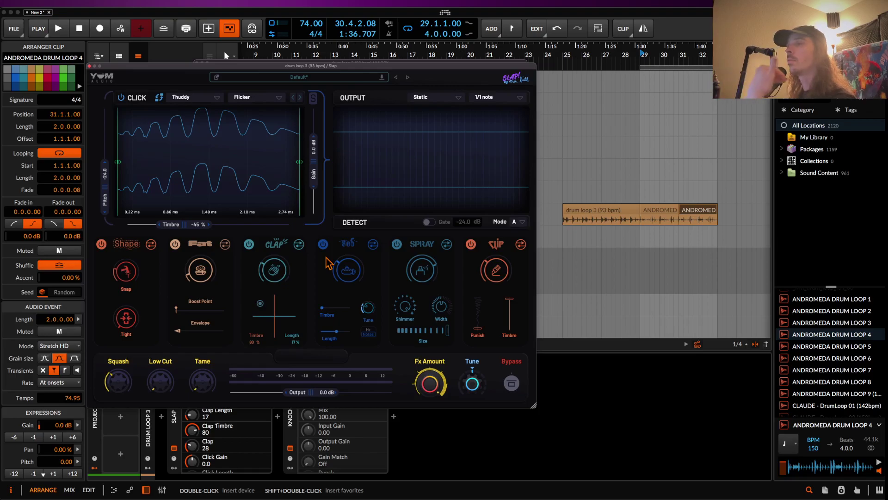
- Play the loop with Slap's Sub raised to 97 %, return it to 31 %, and stop playback
mouse_move(347, 274)
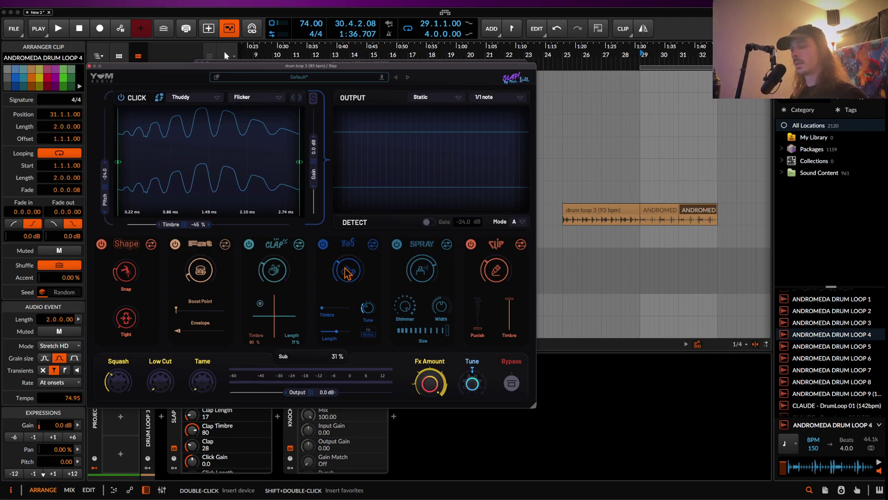
key(space)
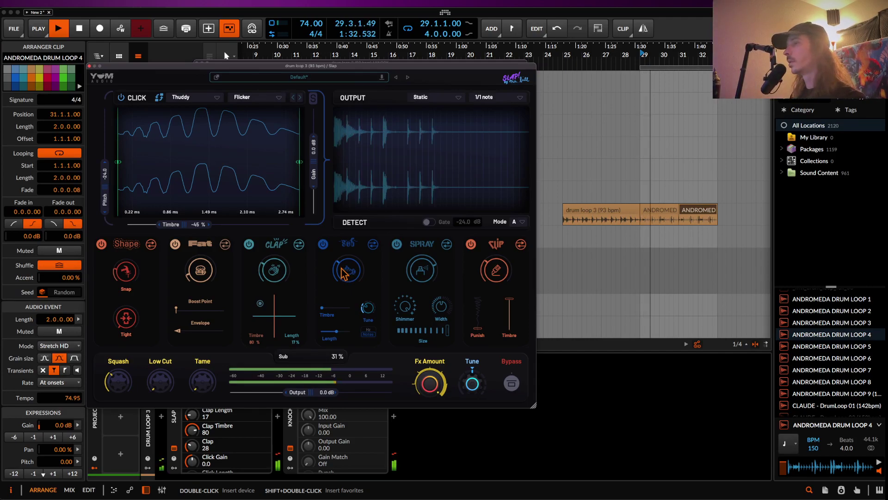
drag(342, 273, 343, 215)
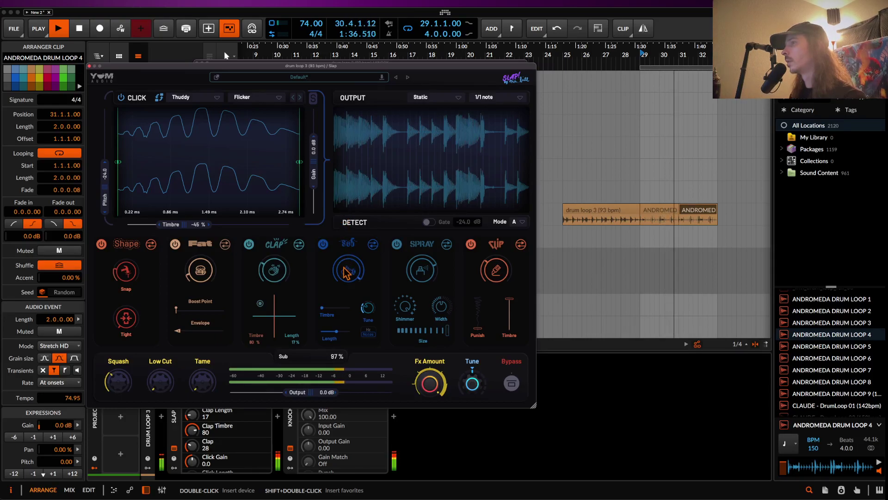
scroll(347, 273, down, 2)
drag(347, 273, 350, 327)
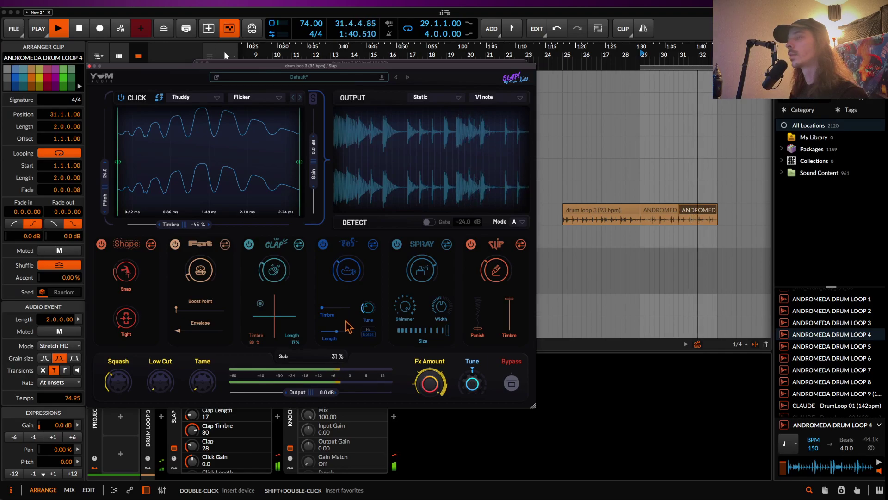
key(space)
- Turn on KNOCK, play the loop with its Sub Gain raised to -2.64, stop playback, and lower Sub Gain to -16.48
click(287, 368)
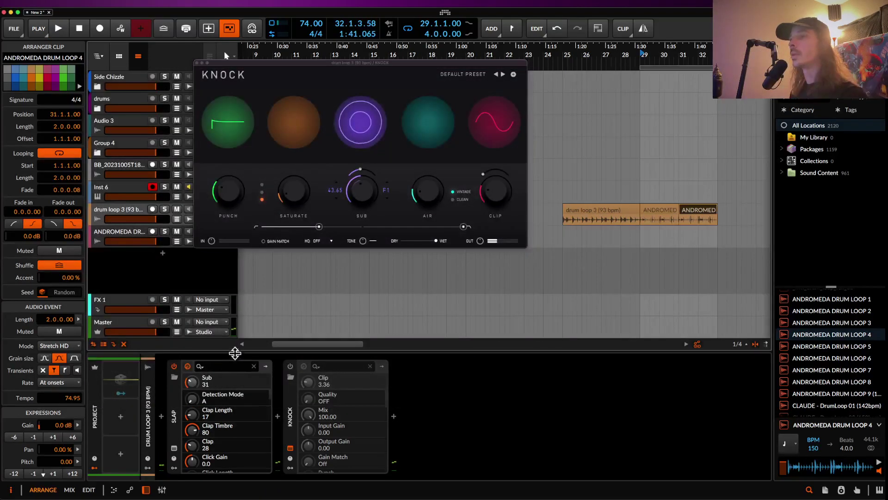
click(289, 366)
key(space)
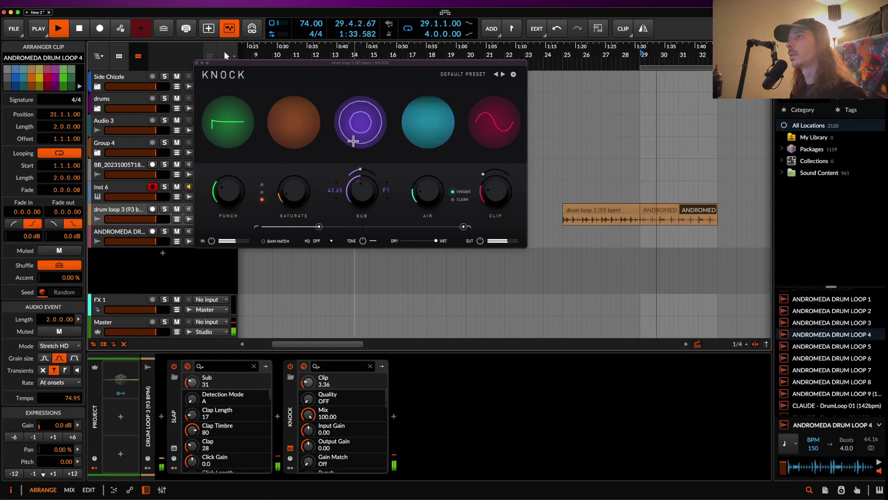
click(355, 186)
drag(355, 186, 350, 167)
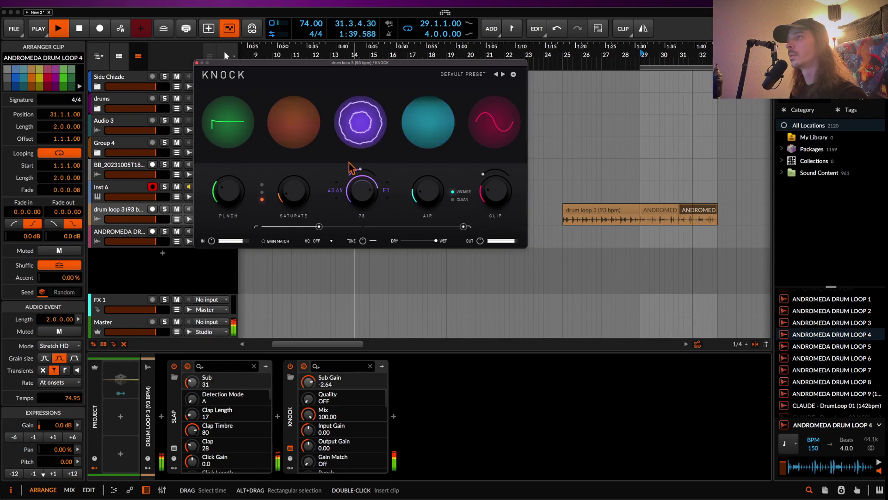
key(space)
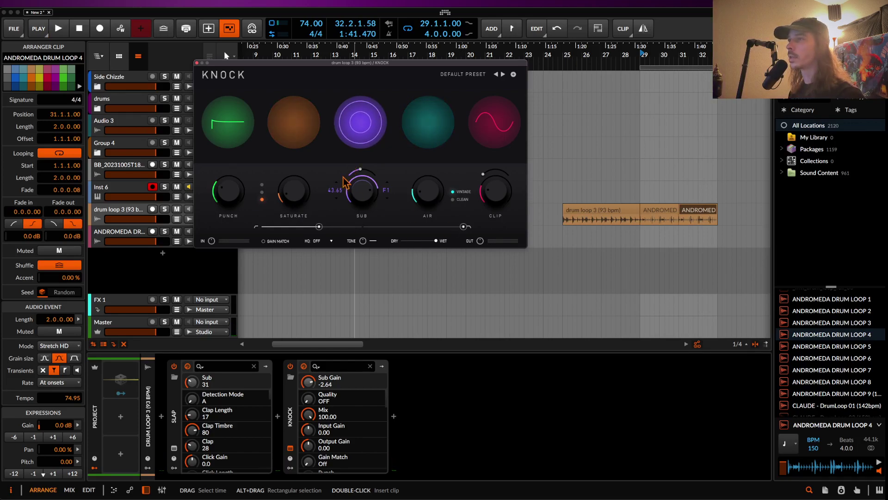
drag(358, 190, 359, 228)
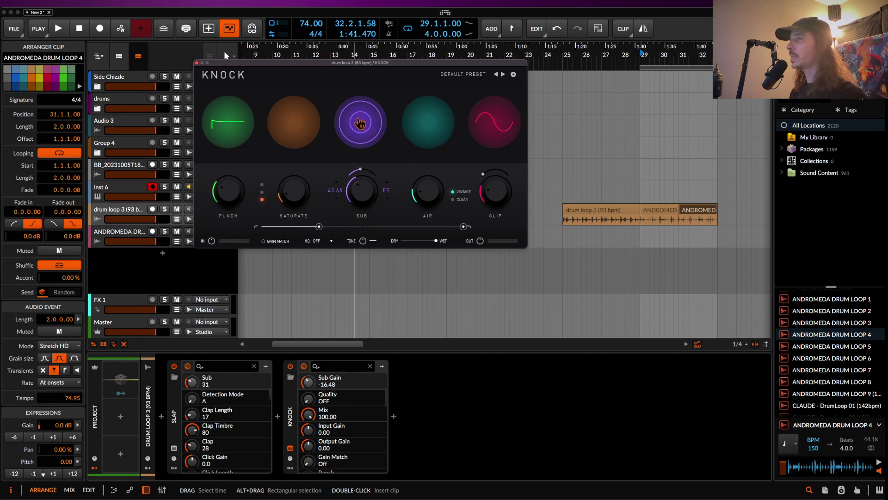
- Open Slap's window again, move it up into full view, and set Sub Timbre to 100 %
click(173, 448)
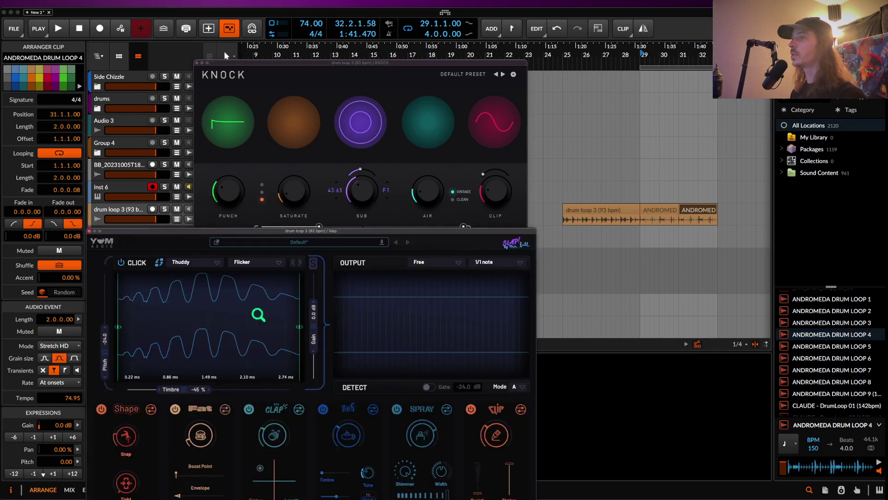
drag(312, 236, 309, 117)
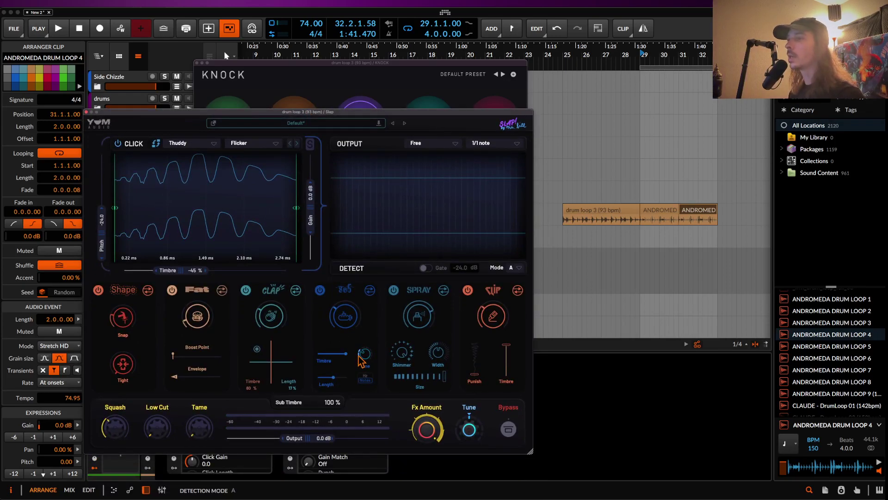